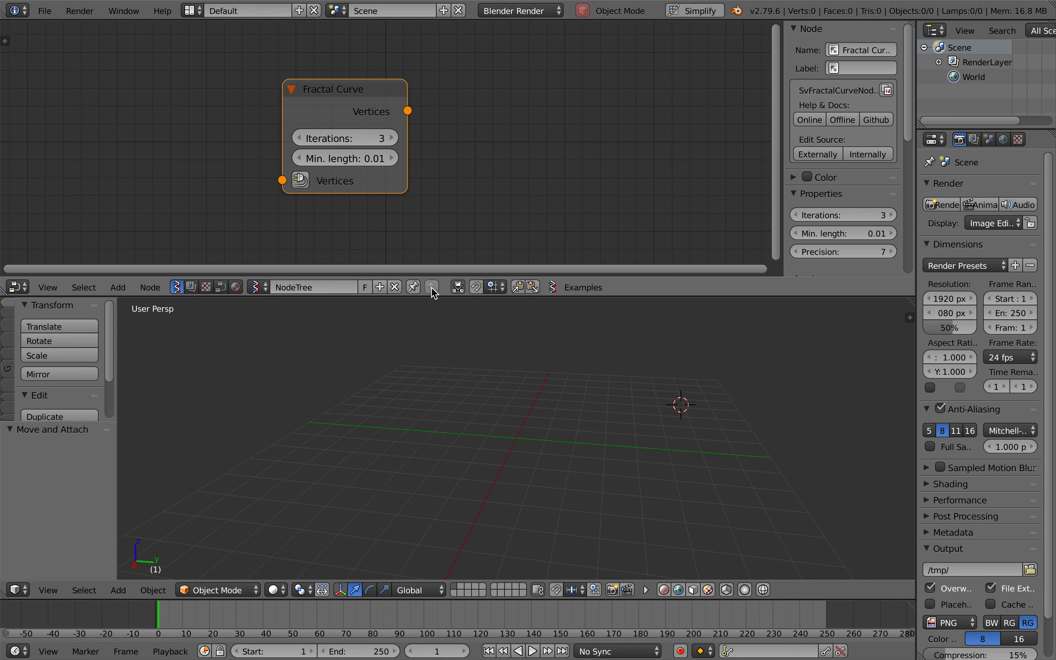
# - Draw an omega-shaped grease pencil stroke with flat ends in the 3D view
pyautogui.hscroll(-5, 465, 462)
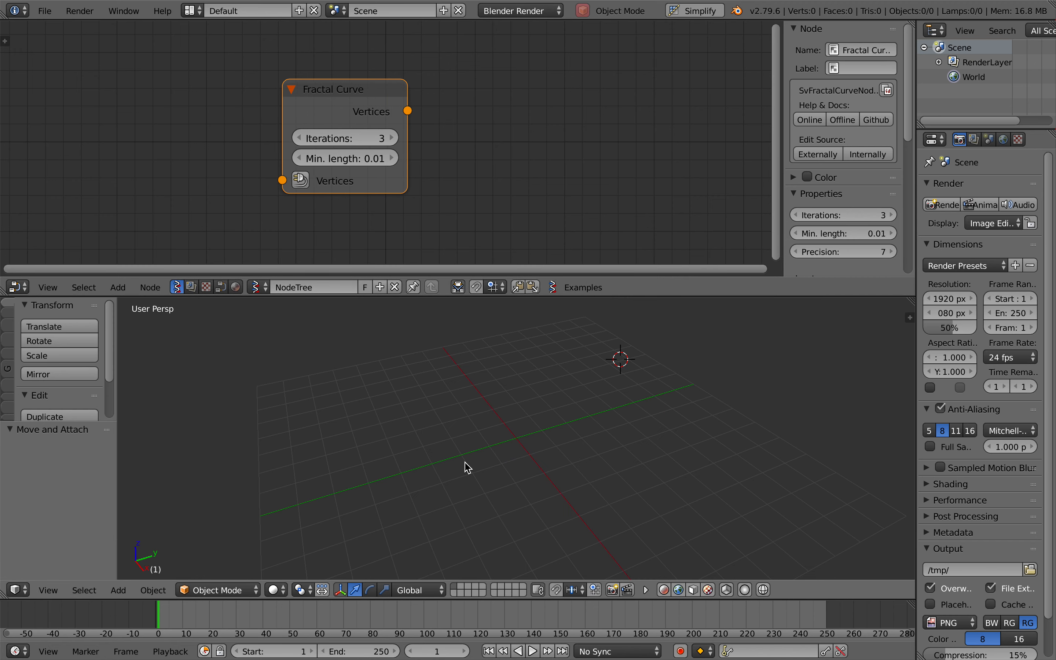
pyautogui.hscroll(3, 465, 462)
pyautogui.press('d')
pyautogui.moveTo(337, 428); pyautogui.dragTo(406, 382)
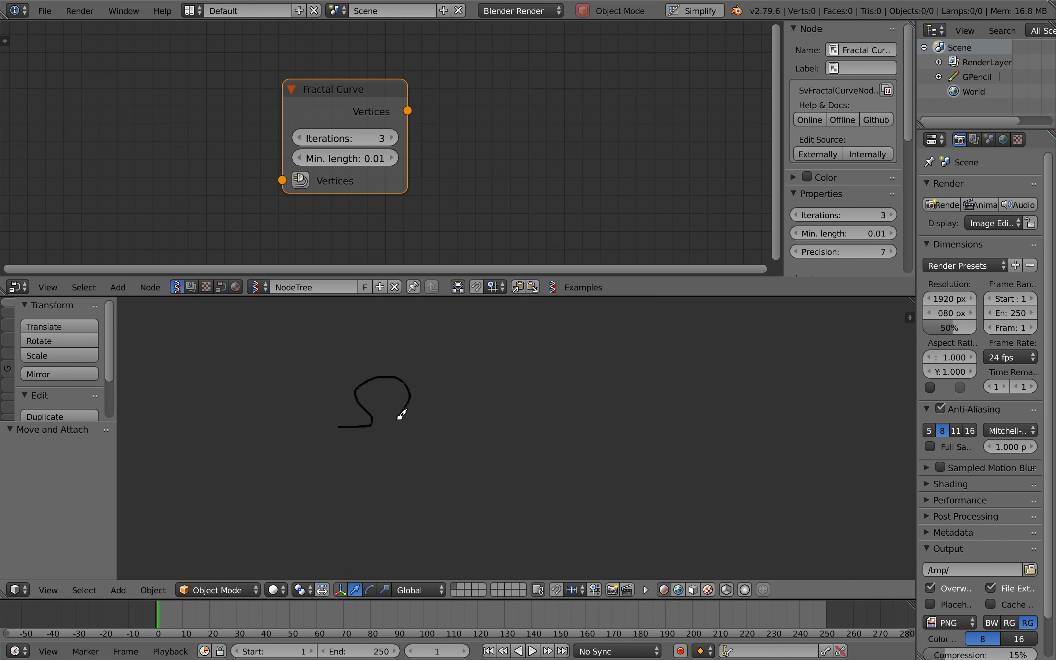
pyautogui.moveTo(434, 422); pyautogui.dragTo(433, 424)
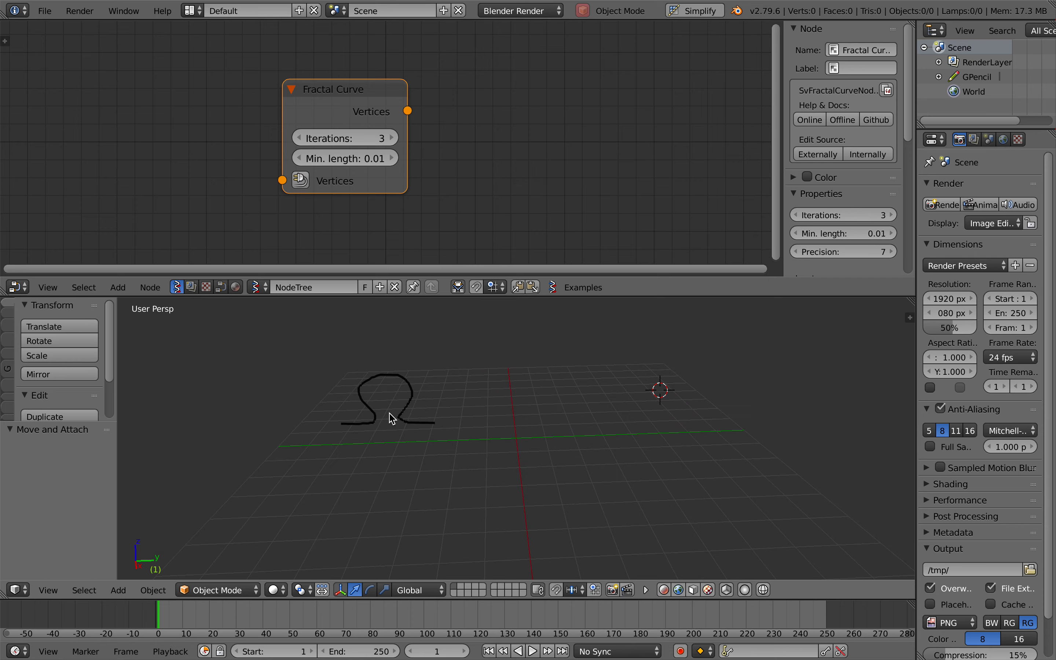
# - Save the file as fractal_001.blend in the Desktop folder
pyautogui.hotkey('ctrl', 's')
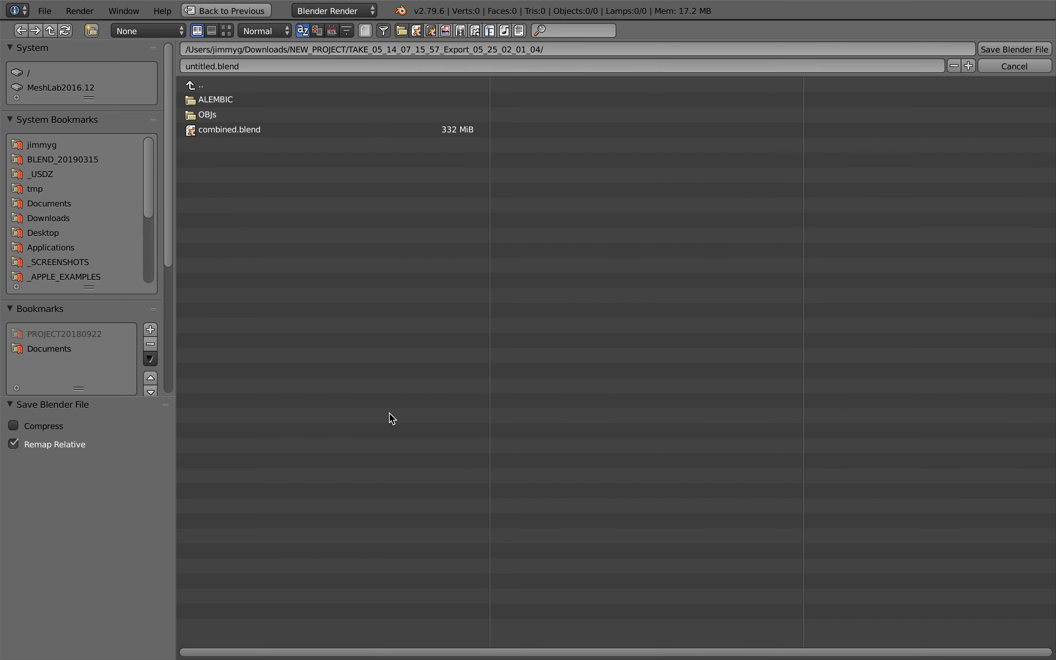
pyautogui.click(115, 232)
pyautogui.click(202, 66)
pyautogui.write('fractal_001')
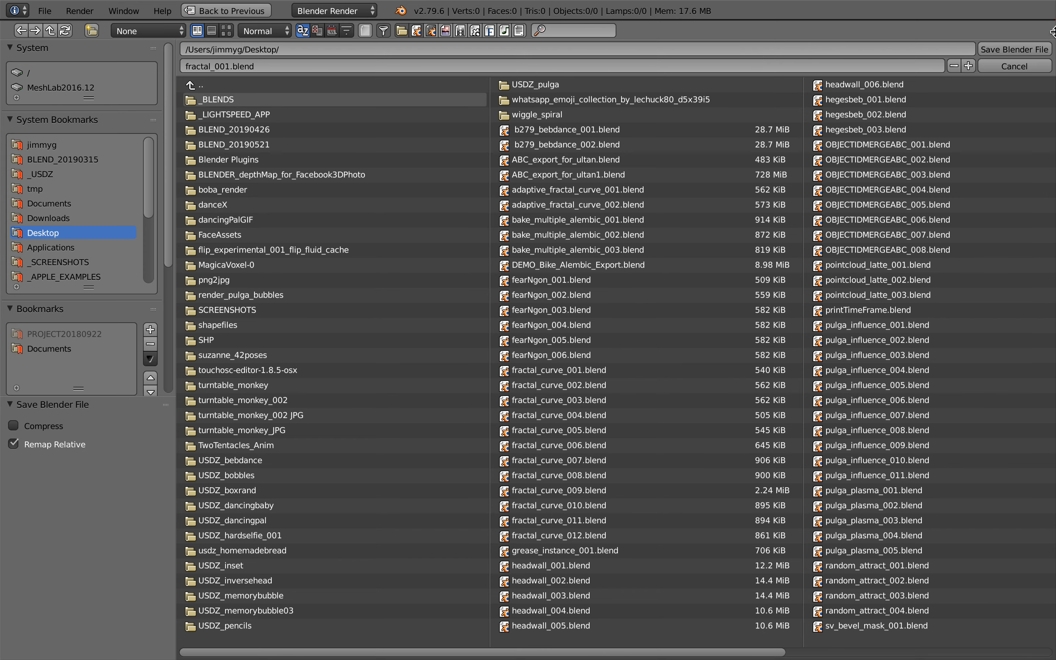
pyautogui.click(1015, 49)
# - Move the Fractal Curve node toward the right of the node graph to free space before it
pyautogui.keyDown('shift'); pyautogui.scroll(5, 448, 383); pyautogui.keyUp('shift')
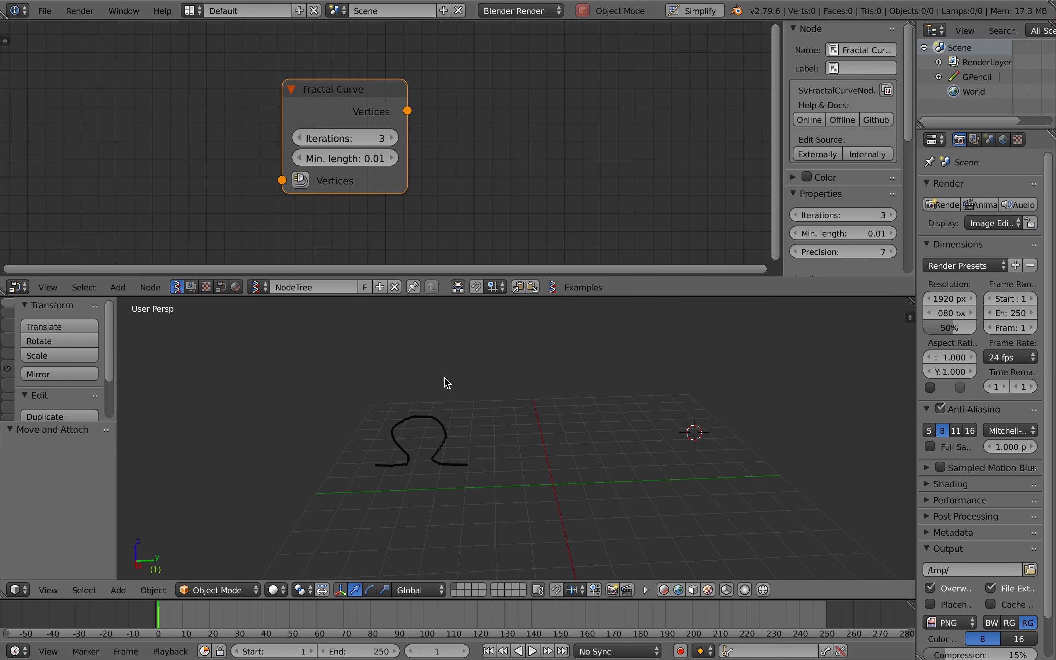
pyautogui.moveTo(359, 114); pyautogui.dragTo(448, 117)
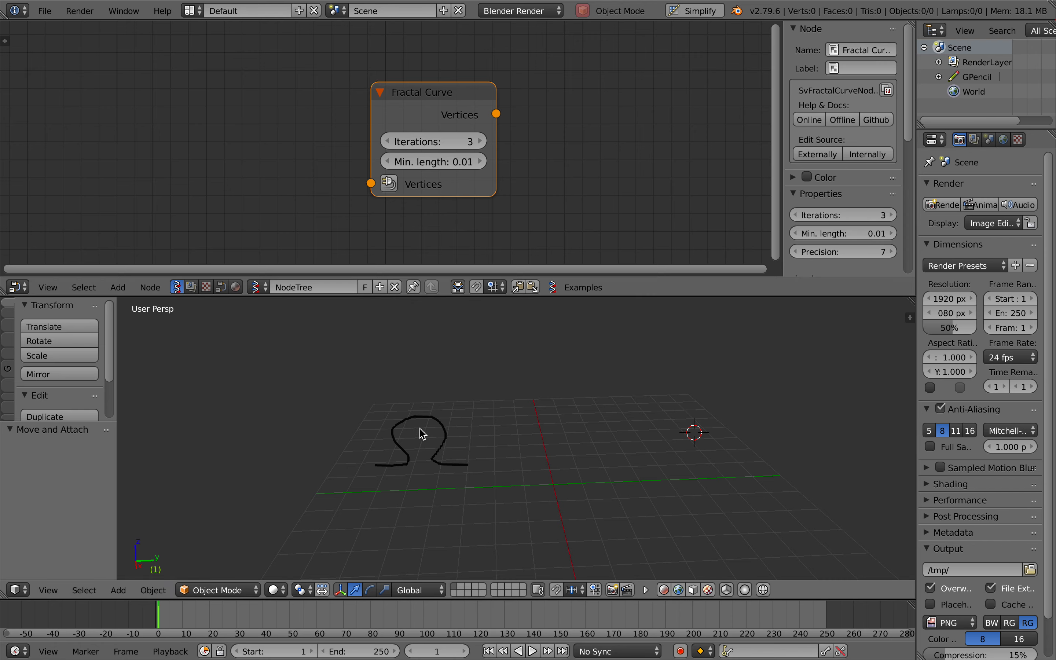
pyautogui.moveTo(413, 433)
pyautogui.mouseDown(button='middle')
pyautogui.moveTo(481, 467)
pyautogui.moveTo(459, 445)
pyautogui.moveTo(349, 452)
pyautogui.mouseUp(button='middle')
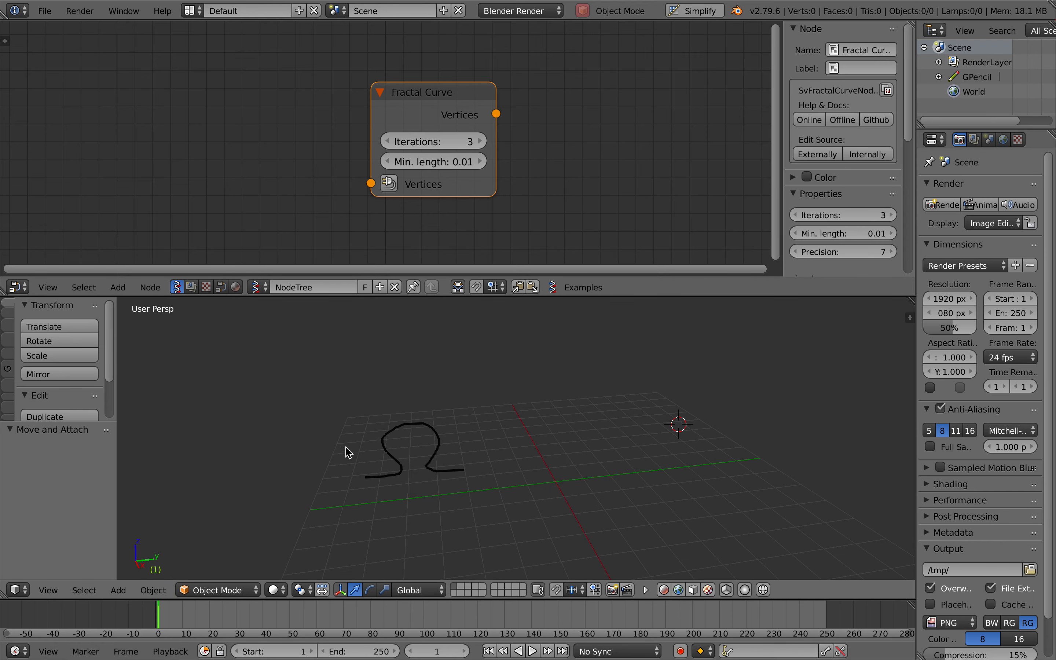
pyautogui.moveTo(385, 418); pyautogui.dragTo(431, 452, button='middle')
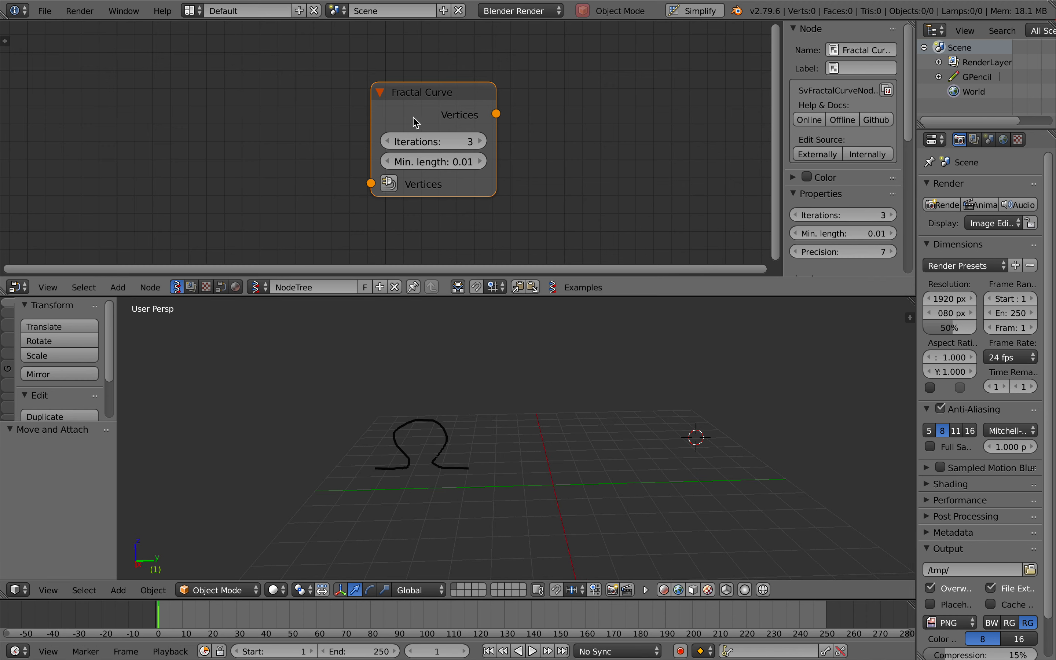
pyautogui.moveTo(415, 118); pyautogui.dragTo(454, 118)
pyautogui.hotkey('shift', 'a')
pyautogui.click(227, 114)
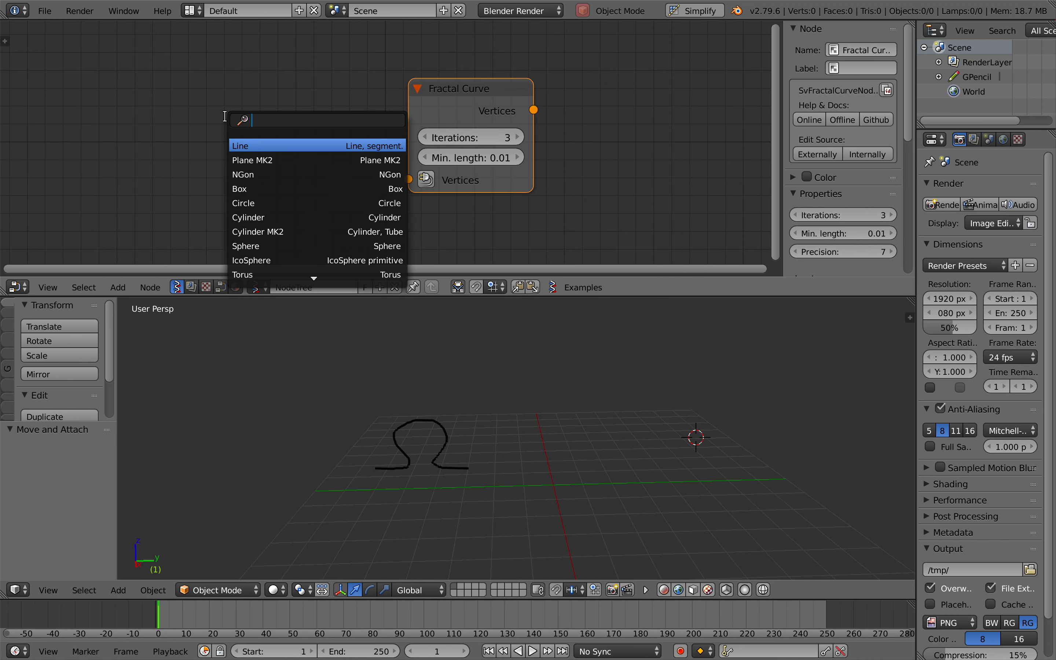
pyautogui.write('gp')
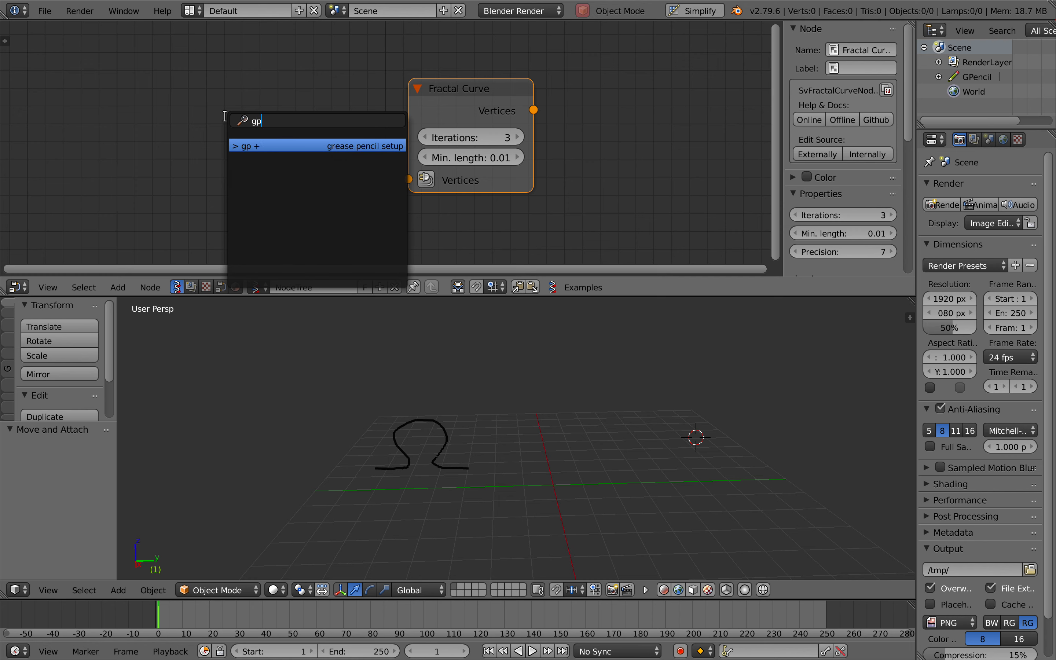
pyautogui.press('Escape')
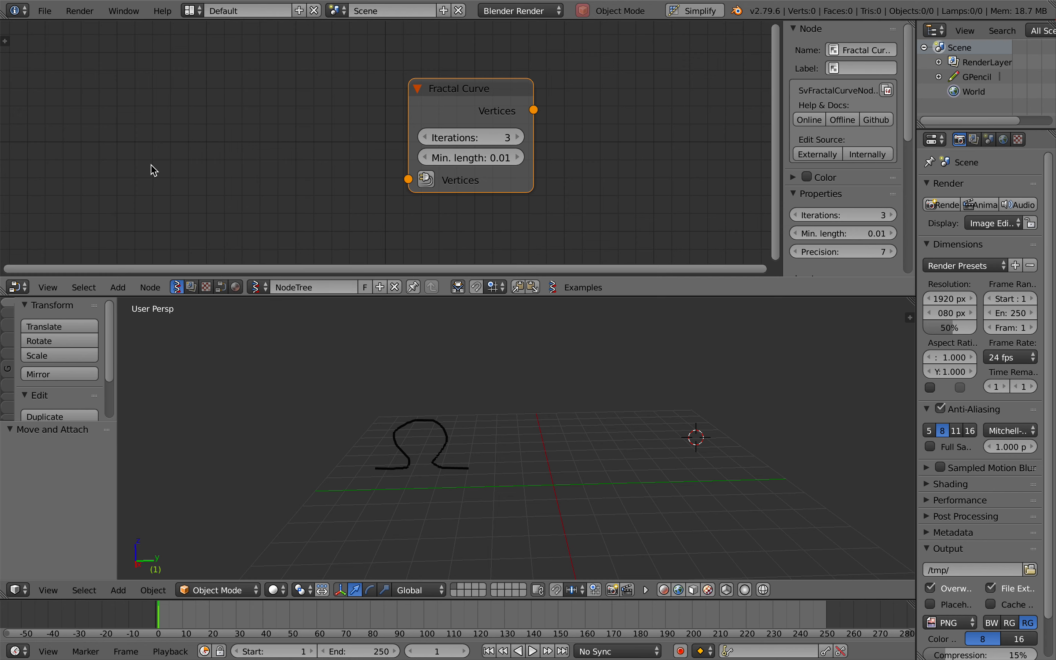
# - Add the grease pencil setup by searching nodes for "gp", and move the Fractal Curve node below the new chain
pyautogui.hotkey('shift', 'a')
pyautogui.click(156, 137)
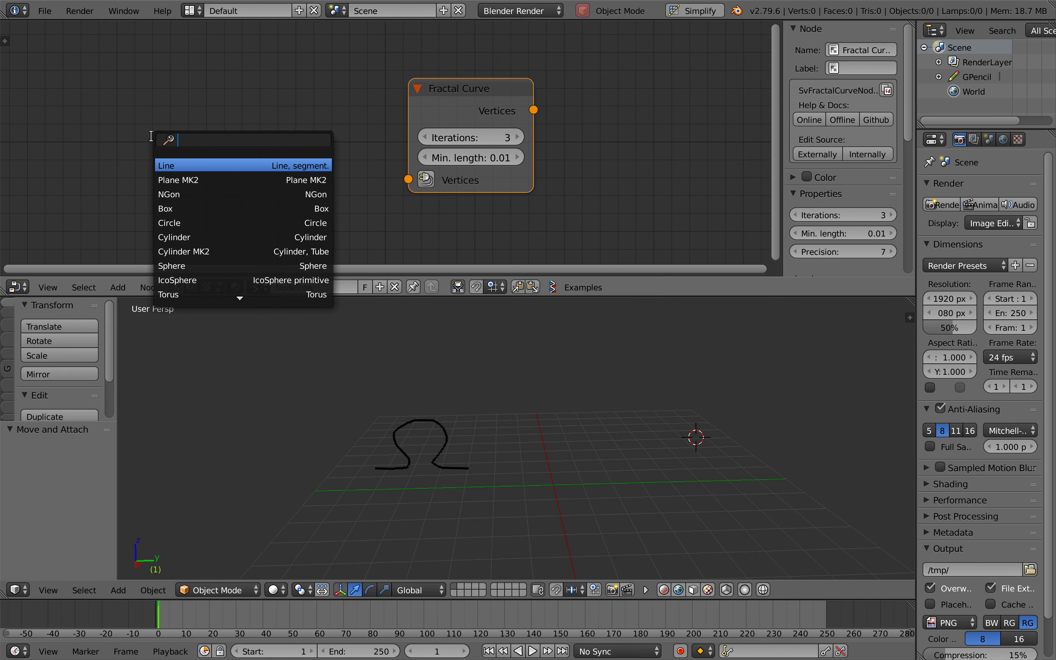
pyautogui.write('gp')
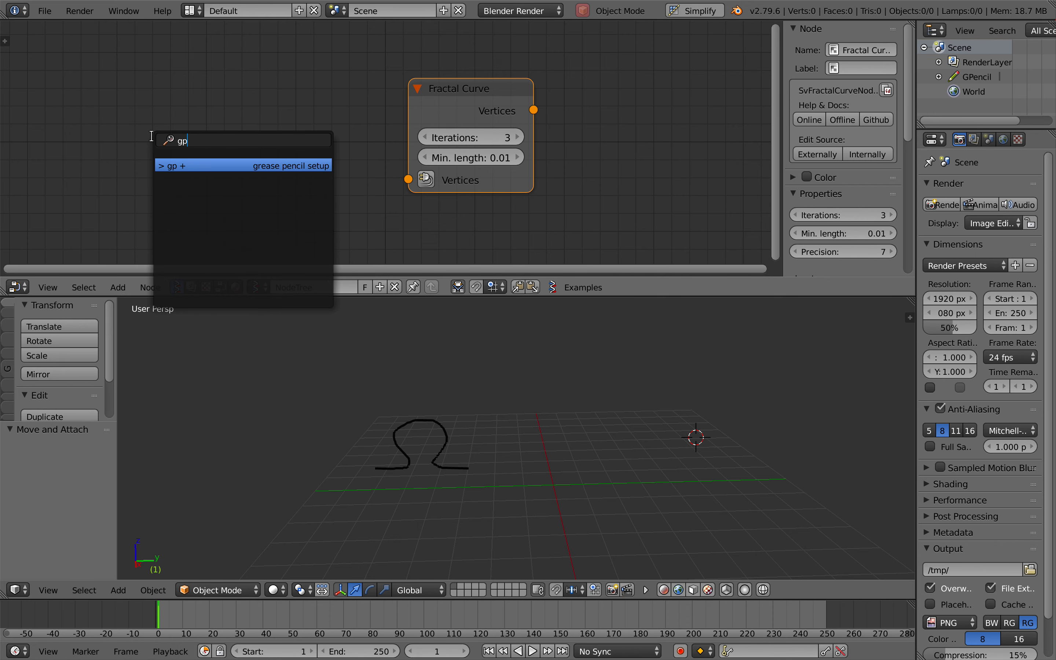
pyautogui.click(186, 166)
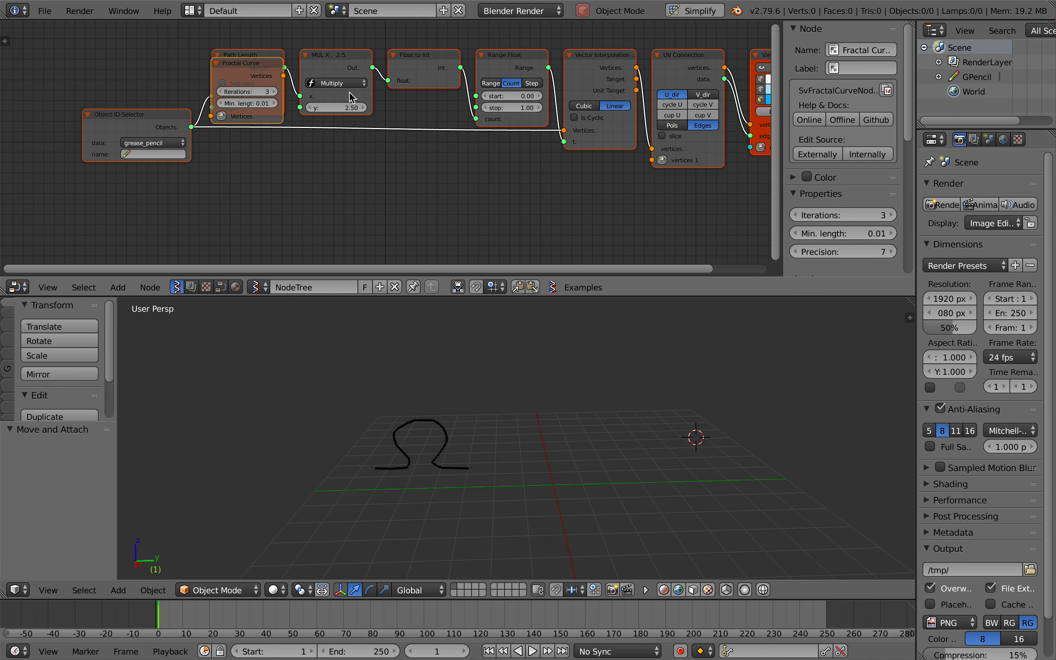
pyautogui.moveTo(251, 74); pyautogui.dragTo(548, 209)
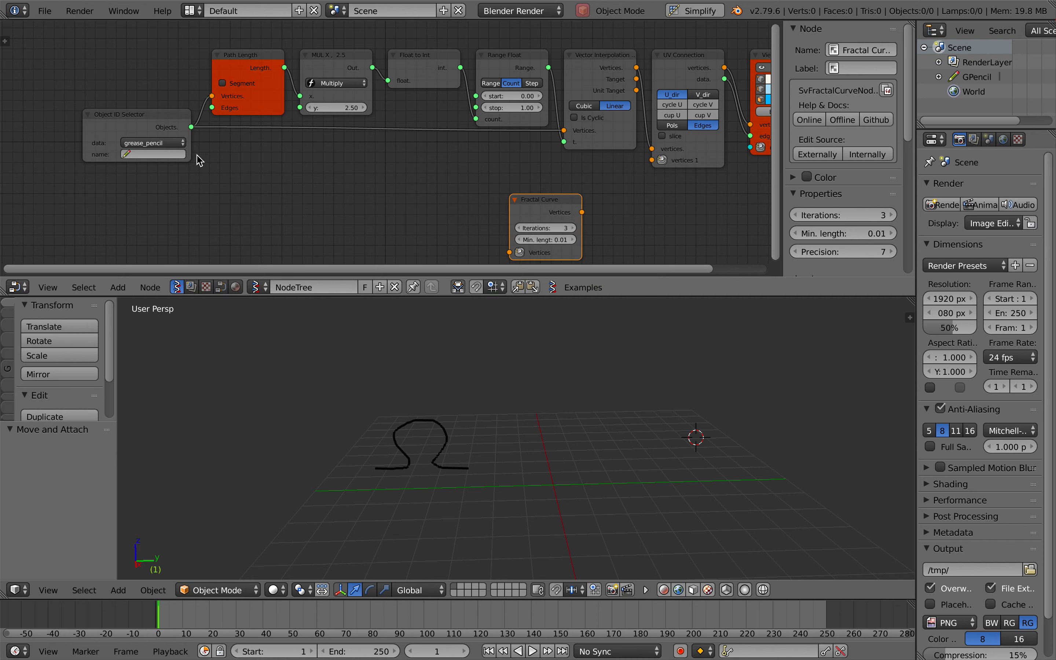
# - Set the Object ID Selector node to GPencil, layer GP_Layer, using the active frame
pyautogui.click(153, 154)
pyautogui.click(153, 172)
pyautogui.click(153, 165)
pyautogui.click(150, 183)
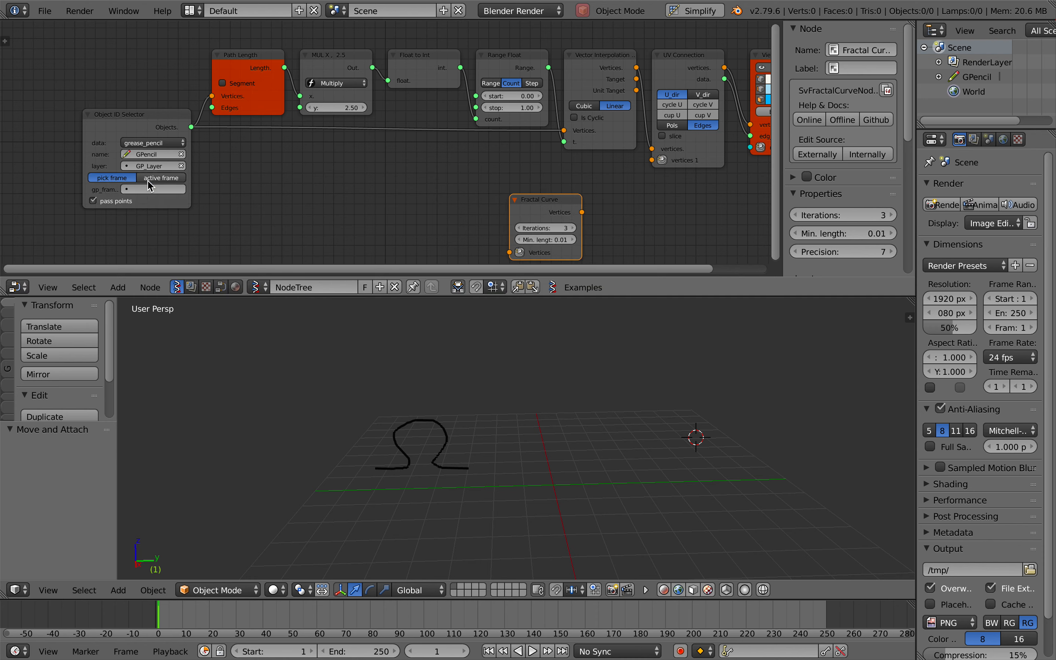
pyautogui.click(150, 179)
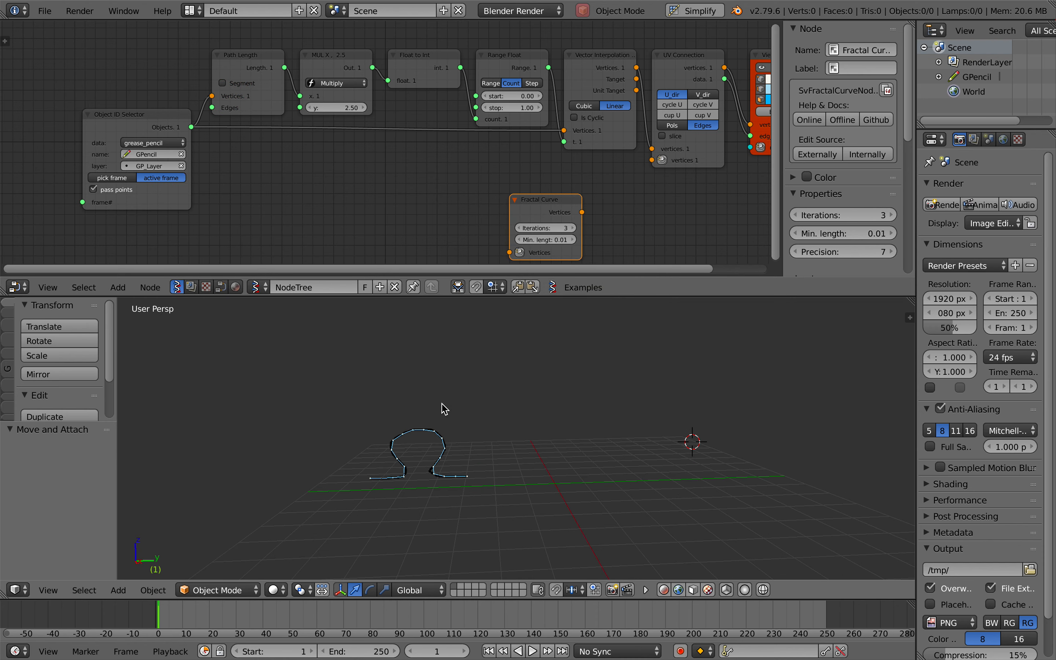
# - Hide the node properties sidebar and move the Fractal Curve node below the Viewer Draw node
pyautogui.scroll(5, 444, 408)
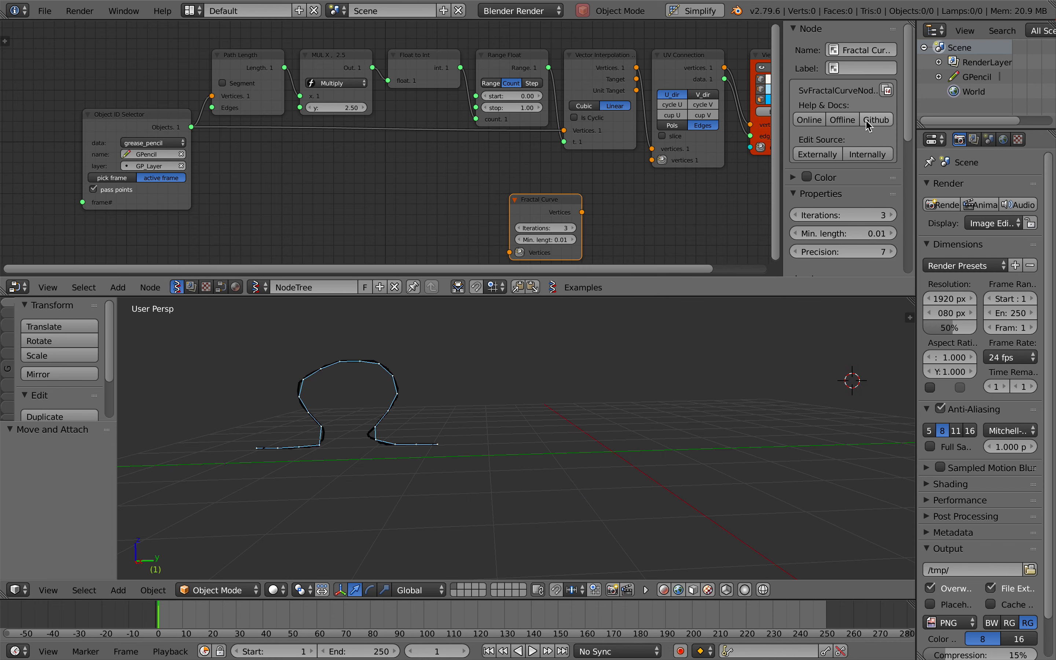
pyautogui.press('n')
pyautogui.moveTo(602, 206); pyautogui.dragTo(808, 192)
pyautogui.keyDown('ctrl'); pyautogui.hscroll(5, 807, 192); pyautogui.keyUp('ctrl')
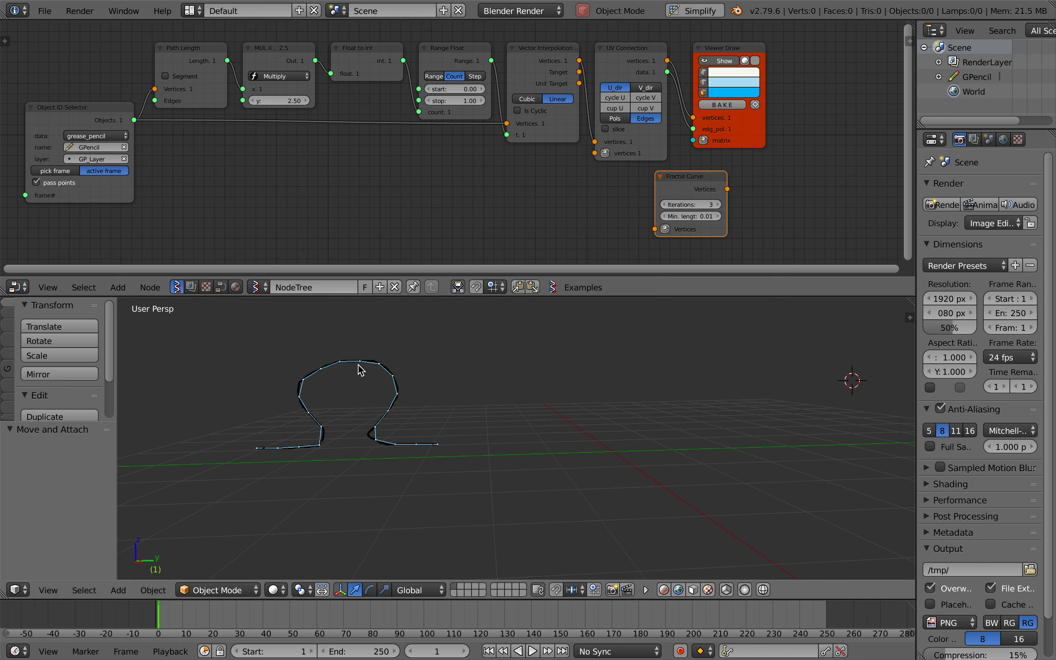
# - Set the Multiply node's y value to 4.36
pyautogui.moveTo(290, 101)
pyautogui.mouseDown()
pyautogui.moveTo(345, 100)
pyautogui.moveTo(290, 104)
pyautogui.moveTo(299, 104)
pyautogui.mouseUp()
pyautogui.hotkey('ctrl', 's')
pyautogui.click(290, 104)
pyautogui.hotkey('ctrl', 's')
pyautogui.click(389, 132)
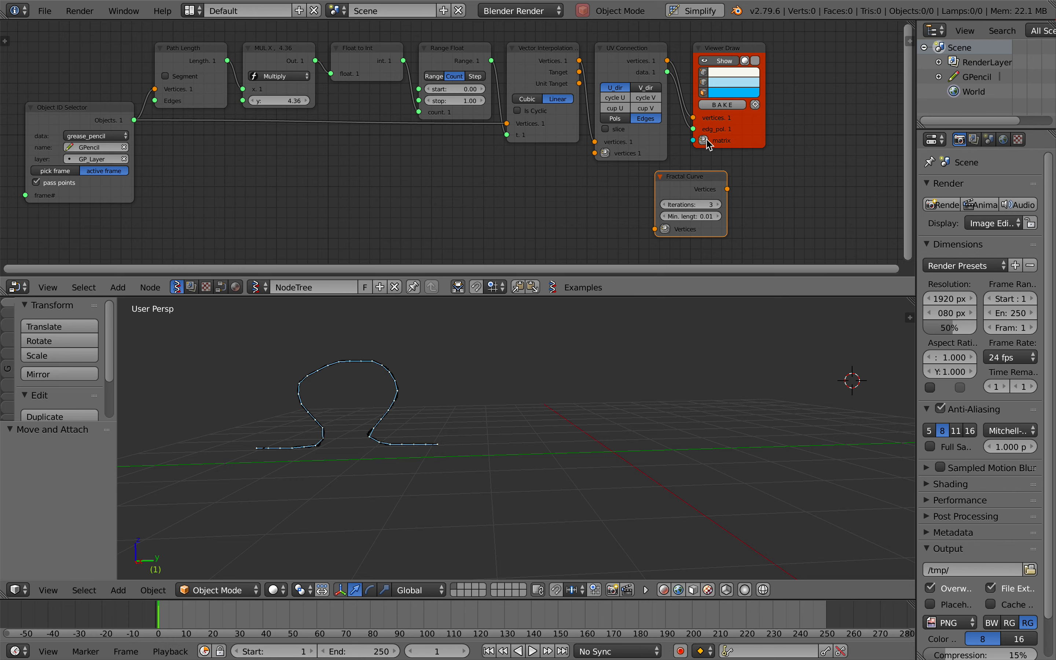
# - Spread the Viewer Draw and Fractal Curve nodes away from UV Connection, with Fractal Curve placed lower between them
pyautogui.moveTo(737, 142); pyautogui.dragTo(812, 101)
pyautogui.click(710, 182)
pyautogui.moveTo(710, 182); pyautogui.dragTo(763, 156)
pyautogui.hotkey('ctrl', 's')
pyautogui.click(750, 158)
pyautogui.hscroll(5, 750, 160)
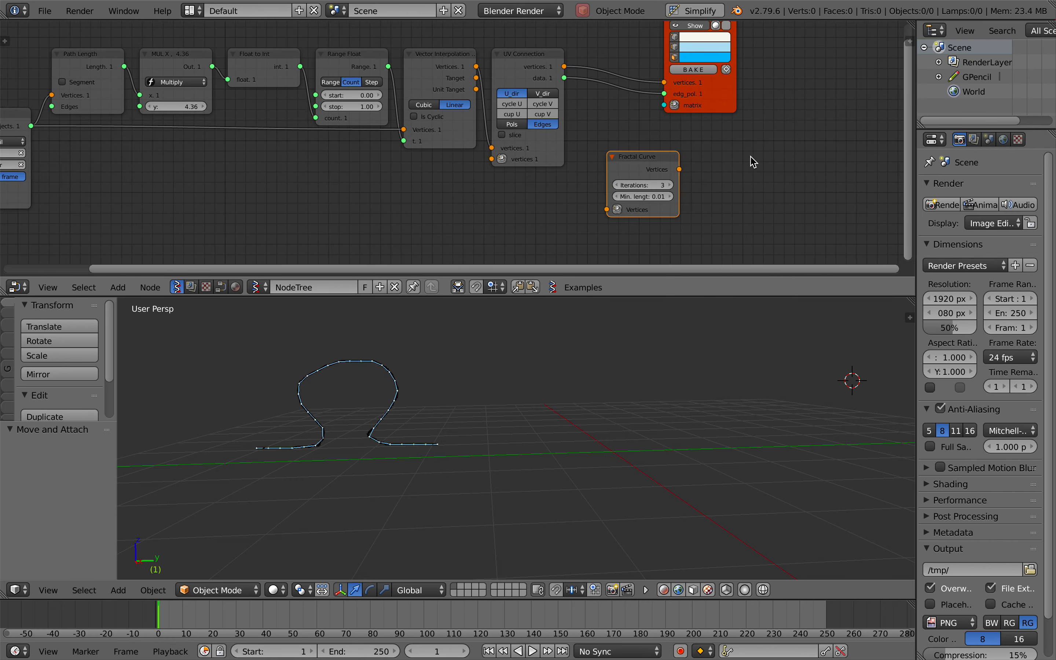
pyautogui.moveTo(620, 195); pyautogui.dragTo(662, 184)
pyautogui.moveTo(680, 131); pyautogui.dragTo(707, 114)
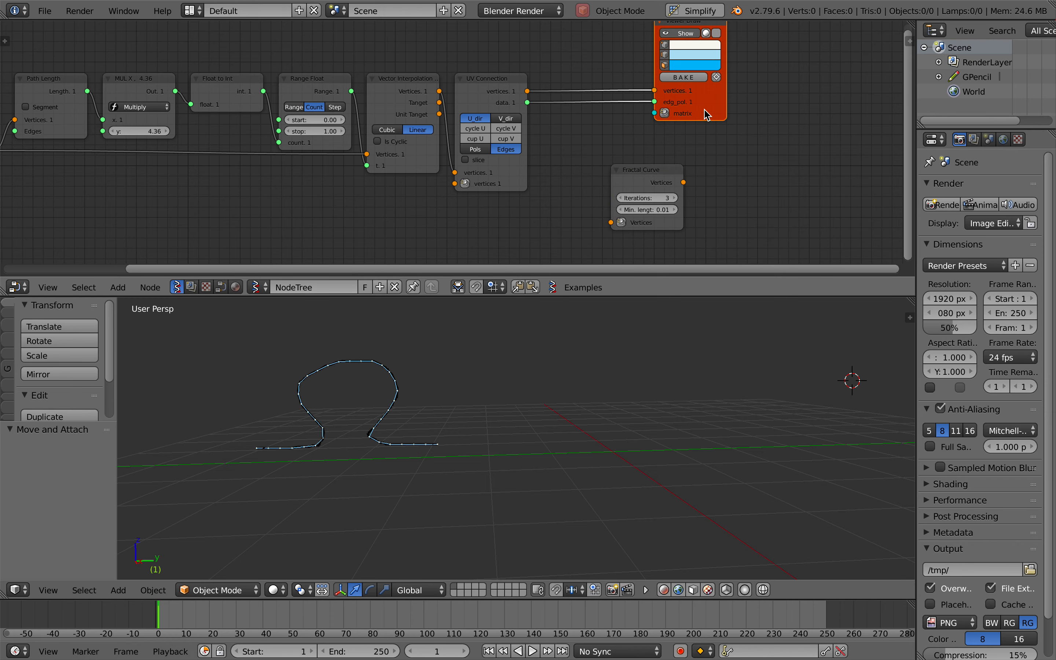
# - Link UV Connection's vertices output to the Fractal Curve's Vertices input and shift the Fractal Curve node slightly left
pyautogui.moveTo(528, 91); pyautogui.dragTo(611, 222)
pyautogui.moveTo(640, 182); pyautogui.dragTo(625, 180)
# - Duplicate the Viewer Draw node and link the Fractal Curve's Vertices output to the copy's vertices input, keeping the original viewer shown
pyautogui.click(701, 117)
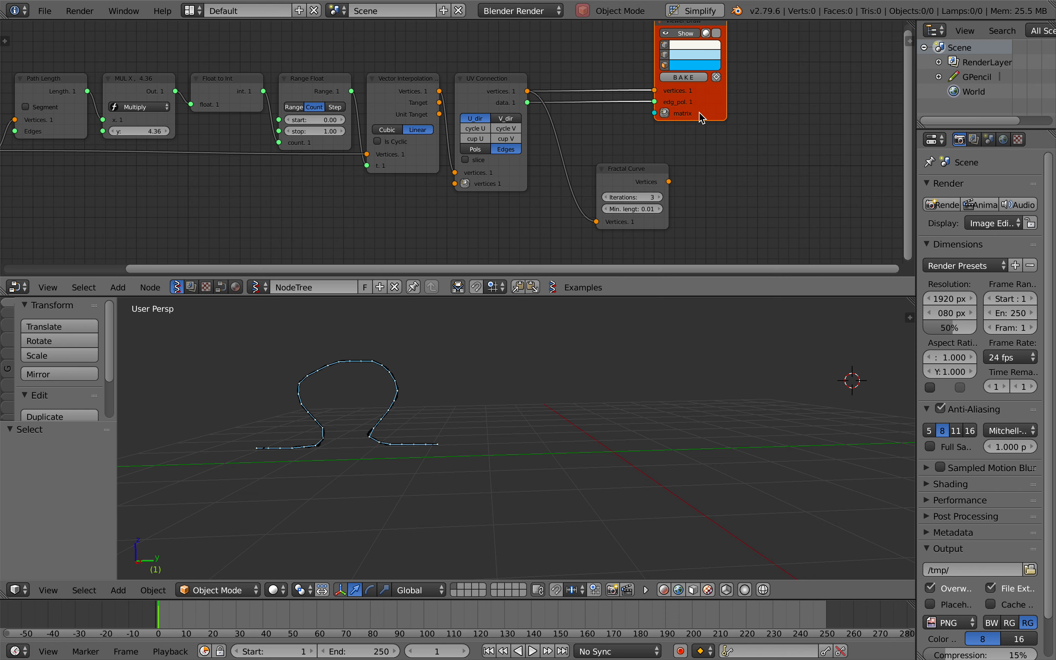
pyautogui.hotkey('shift', 'd')
pyautogui.click(781, 187)
pyautogui.click(666, 33)
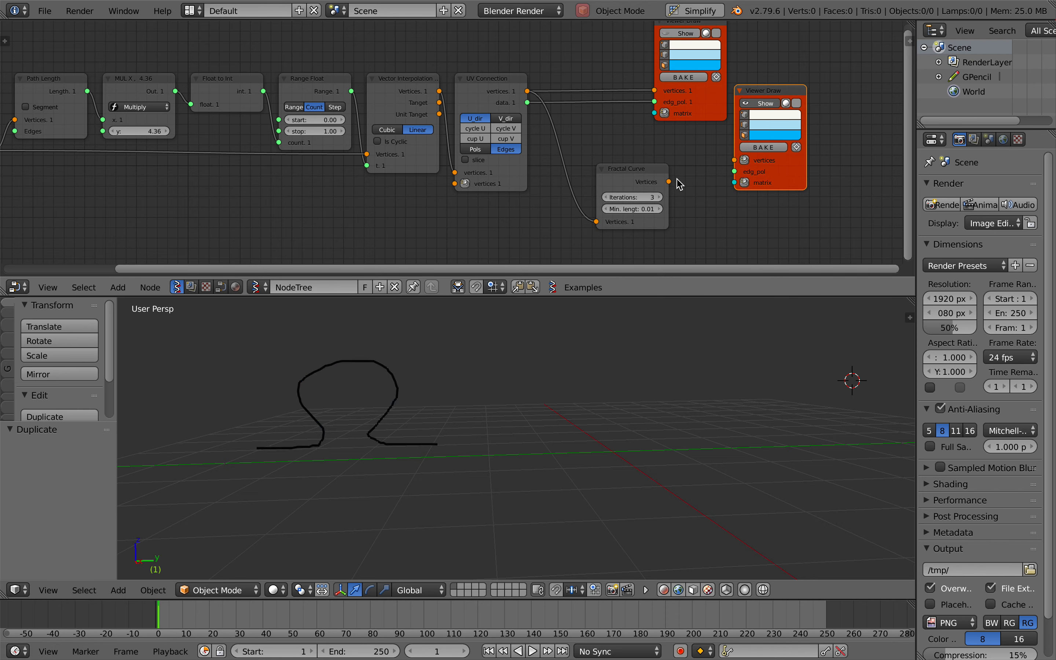
pyautogui.moveTo(670, 182); pyautogui.dragTo(735, 160)
pyautogui.click(673, 35)
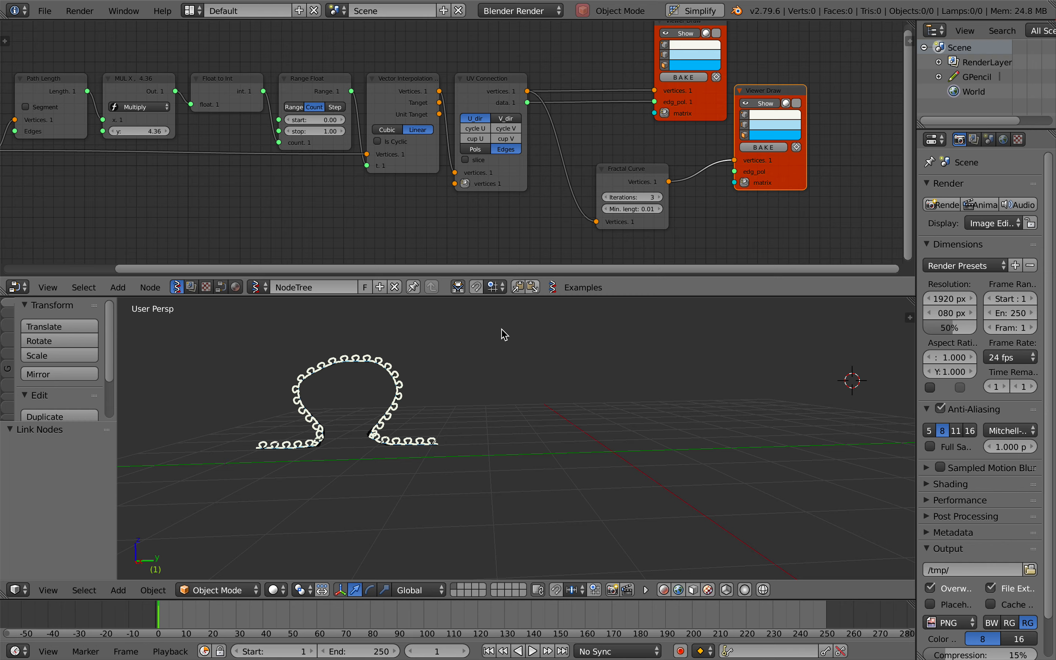
# - Set the Fractal Curve node's iterations to 1
pyautogui.scroll(4, 439, 422)
pyautogui.keyDown('shift'); pyautogui.hscroll(-5, 436, 419); pyautogui.keyUp('shift')
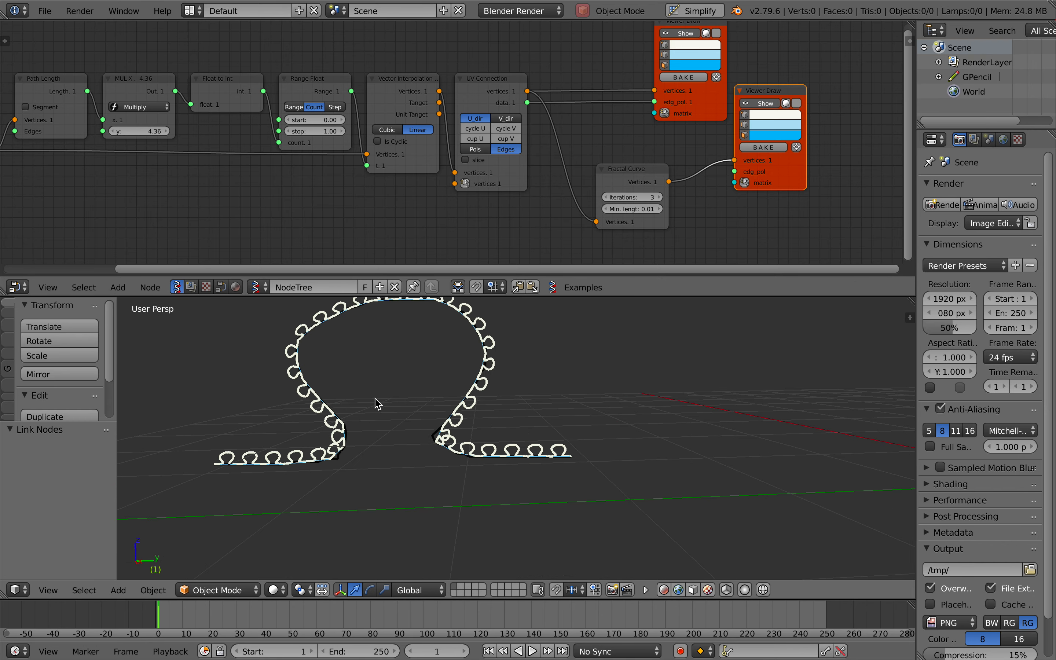
pyautogui.keyDown('ctrl'); pyautogui.hscroll(-4, 456, 454); pyautogui.keyUp('ctrl')
pyautogui.keyDown('shift'); pyautogui.scroll(3, 461, 474); pyautogui.keyUp('shift')
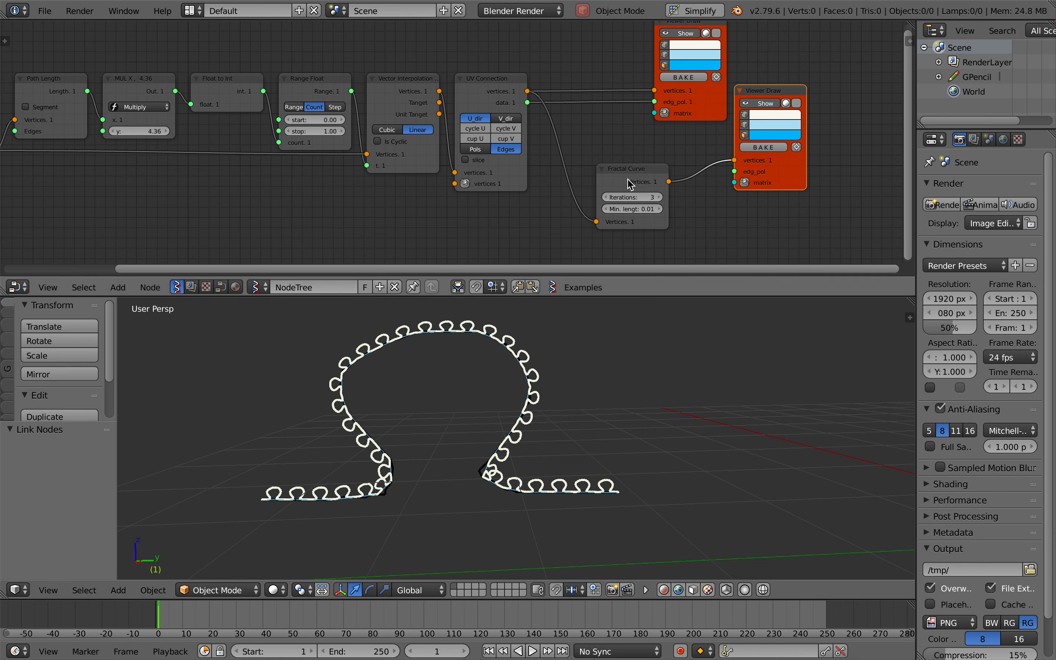
pyautogui.click(609, 197)
pyautogui.click(609, 197)
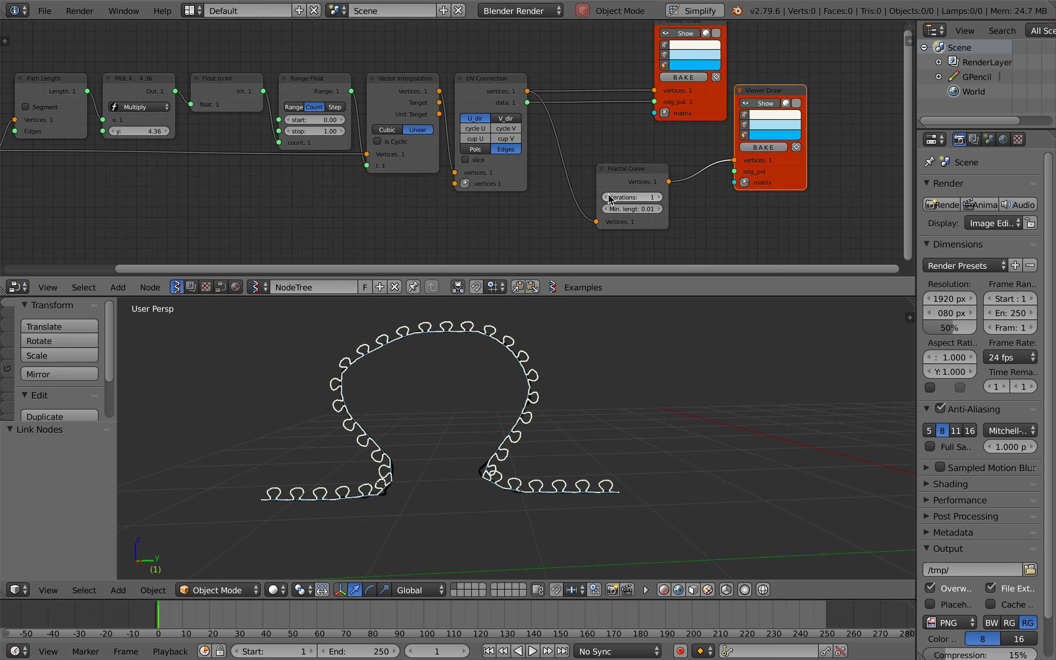
# - Switch the Fractal Curve's iterations between 1 and 2 to compare them, ending on 2
pyautogui.click(660, 199)
pyautogui.moveTo(618, 201); pyautogui.dragTo(614, 203)
pyautogui.click(659, 199)
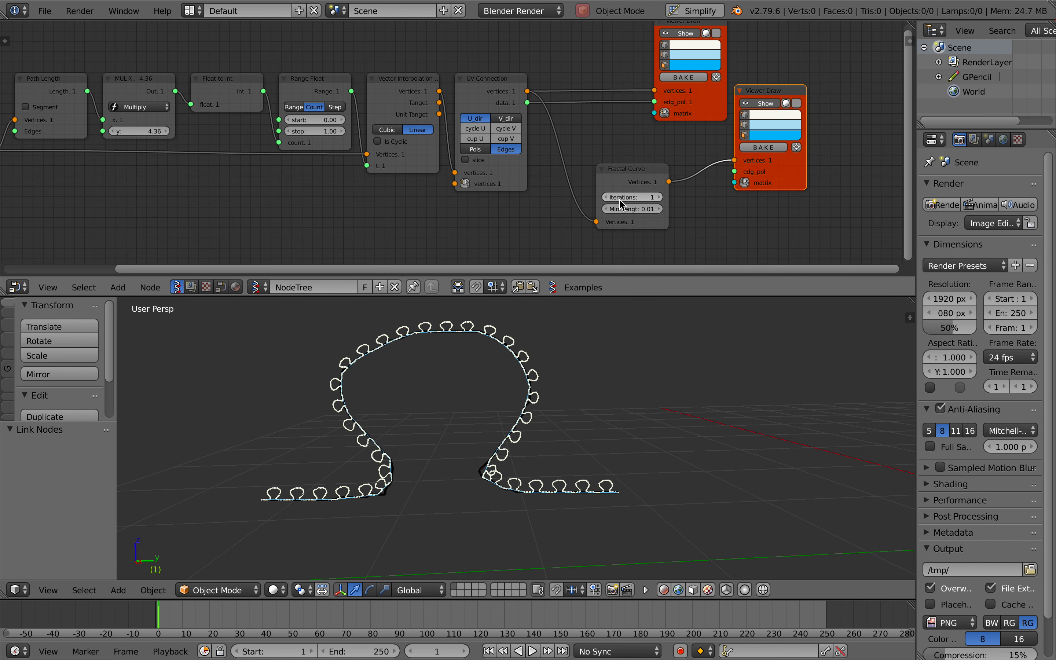
pyautogui.click(660, 199)
pyautogui.moveTo(622, 204)
pyautogui.mouseDown()
pyautogui.moveTo(611, 203)
pyautogui.moveTo(632, 197)
pyautogui.mouseUp()
# - Examine the small repeated shapes along the fractal curve at close range
pyautogui.scroll(3, 335, 410)
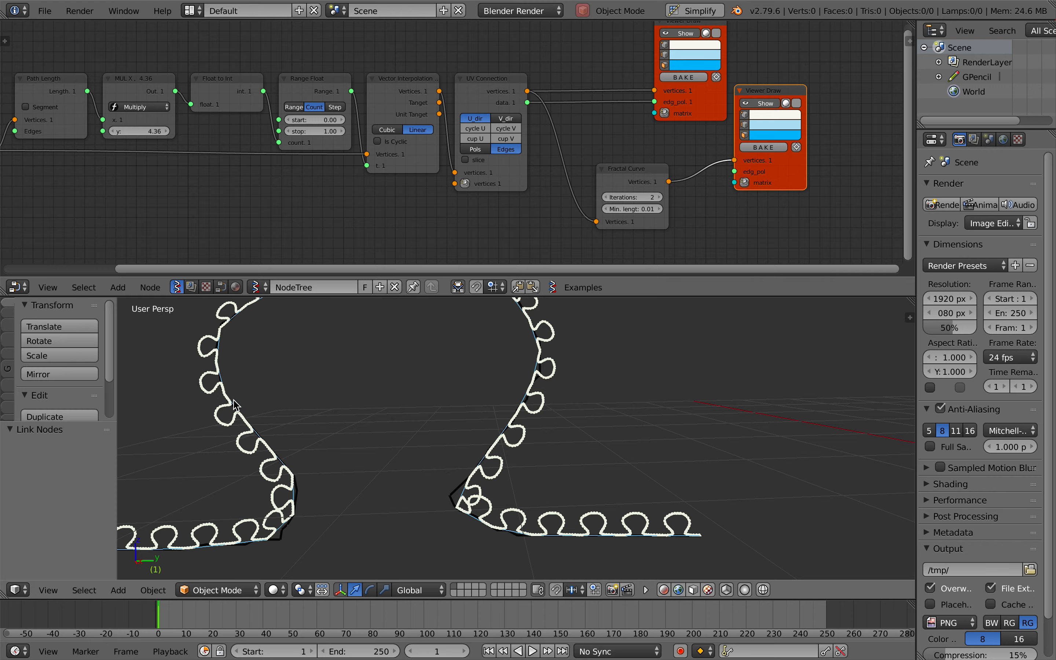
pyautogui.keyDown('shift'); pyautogui.hscroll(-10, 234, 400); pyautogui.keyUp('shift')
pyautogui.scroll(2, 236, 405)
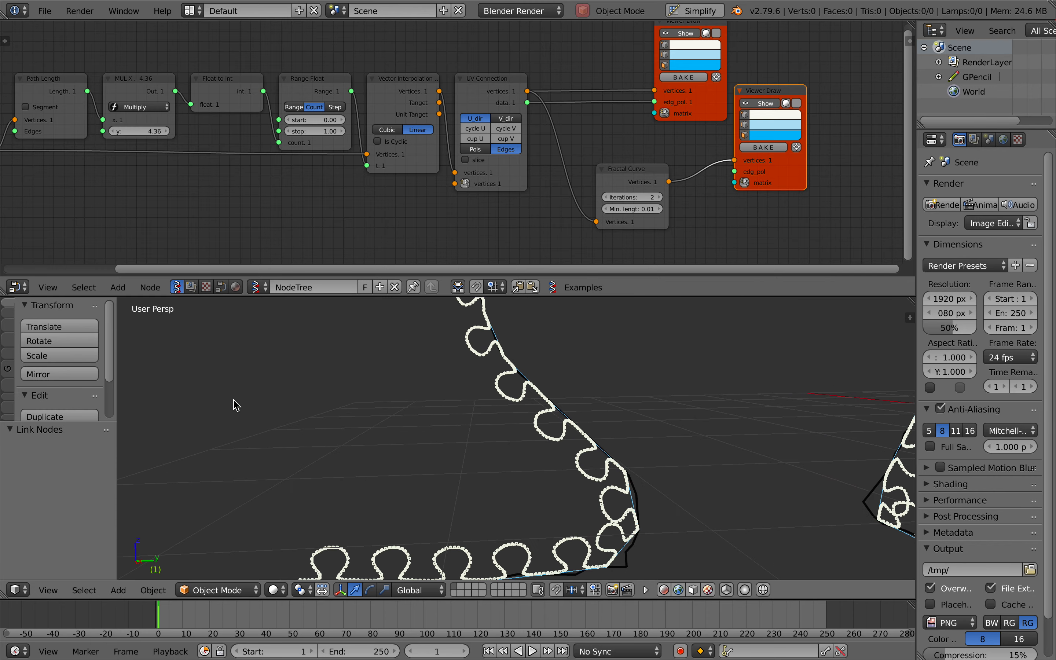
pyautogui.scroll(3, 441, 430)
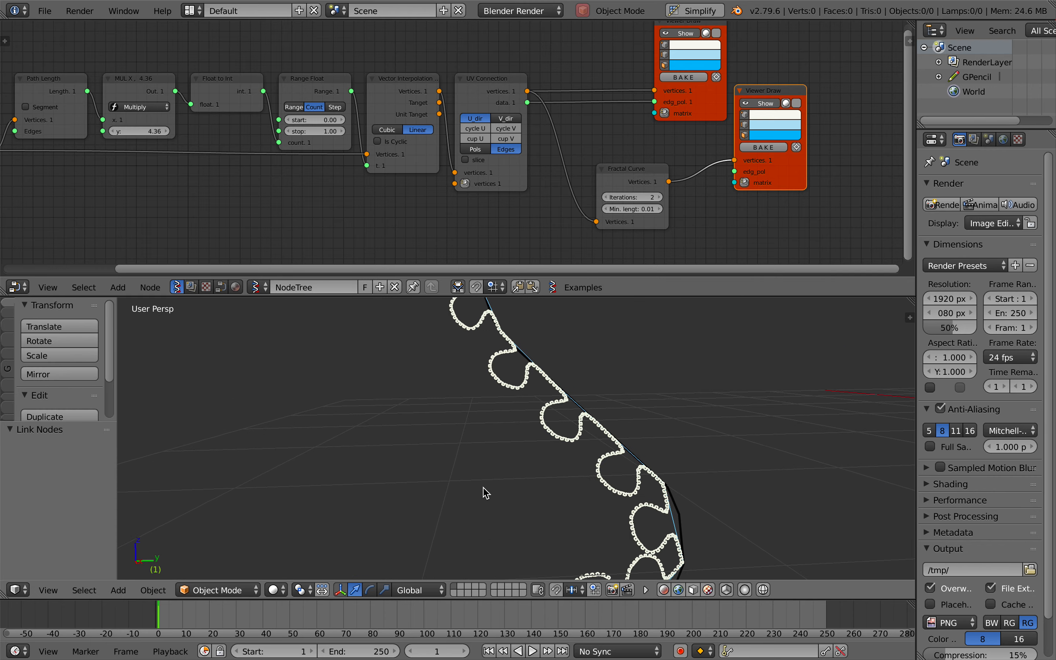
pyautogui.scroll(1, 618, 394)
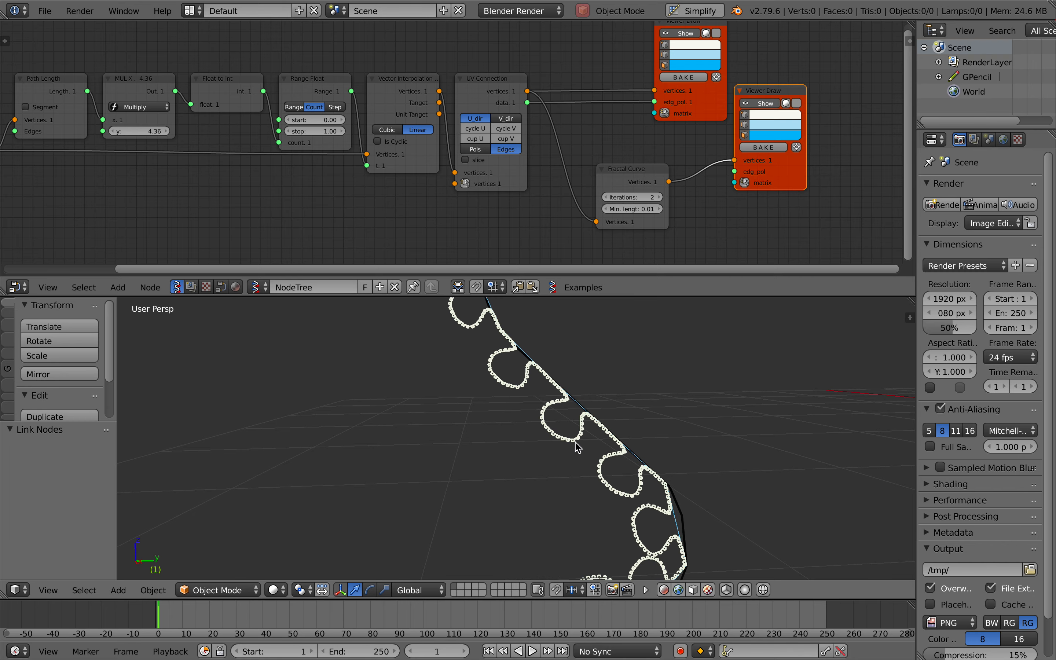
pyautogui.moveTo(602, 463); pyautogui.dragTo(599, 461, button='middle')
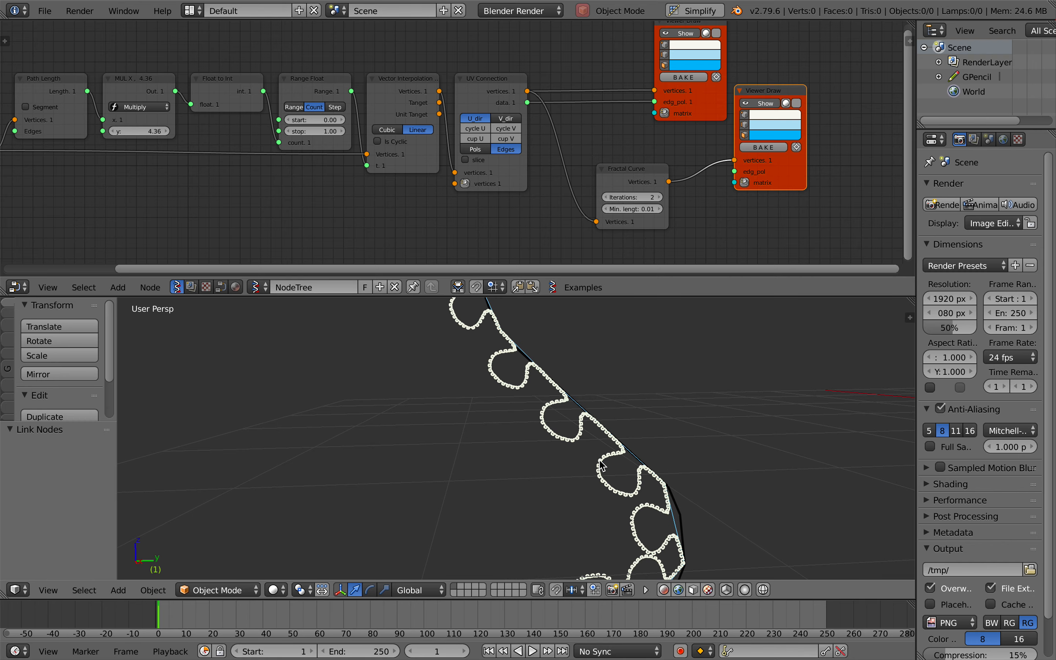
# - Switch the Fractal Curve node's iterations between 1 and 2 to compare the curve's detail, ending on 1
pyautogui.hscroll(10, 651, 427)
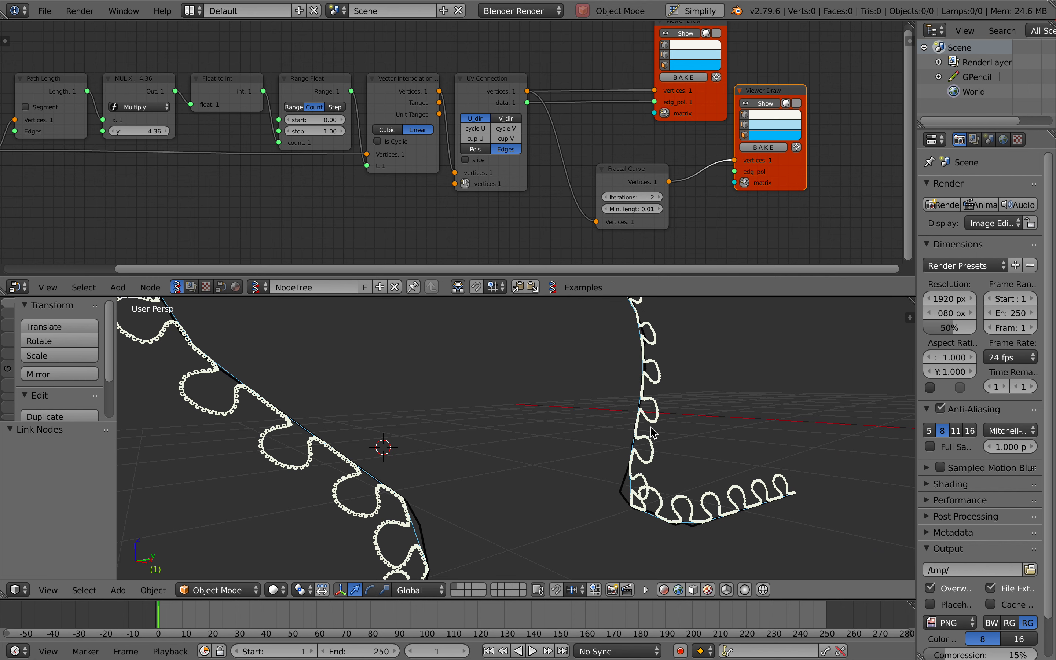
pyautogui.click(796, 149)
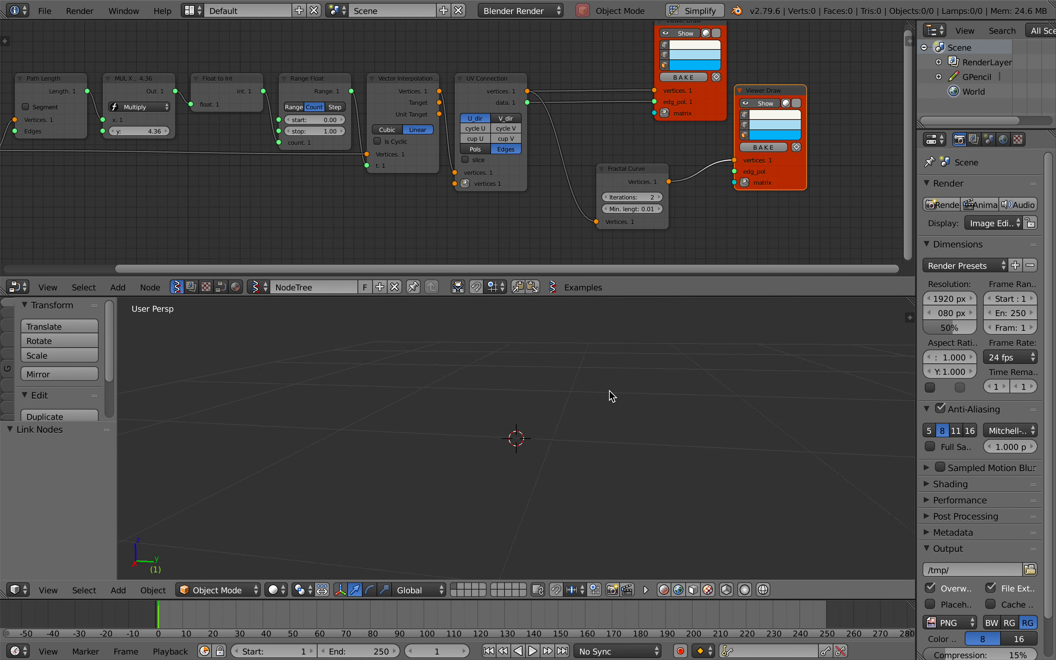
pyautogui.hscroll(3, 610, 395)
pyautogui.hscroll(6, 586, 411)
pyautogui.hscroll(8, 586, 411)
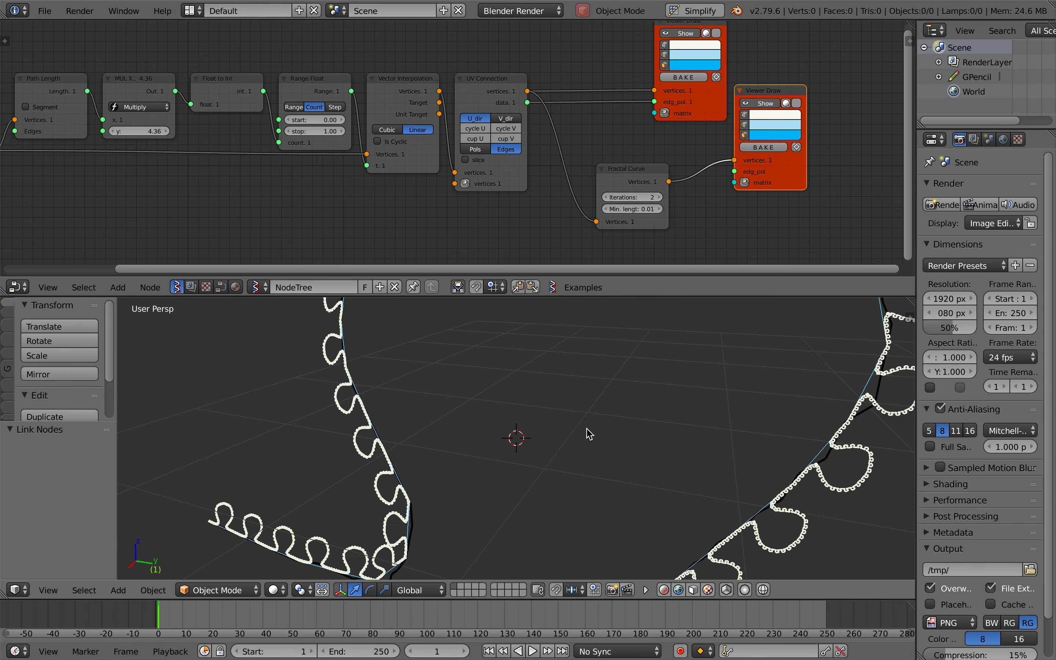
pyautogui.hscroll(3, 589, 434)
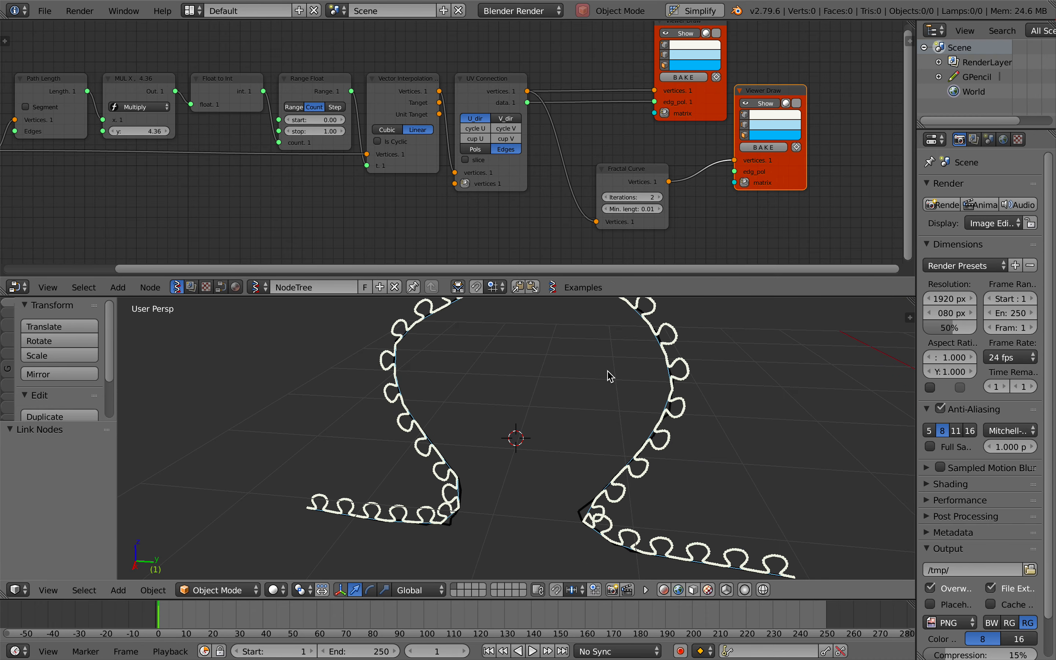
pyautogui.click(609, 197)
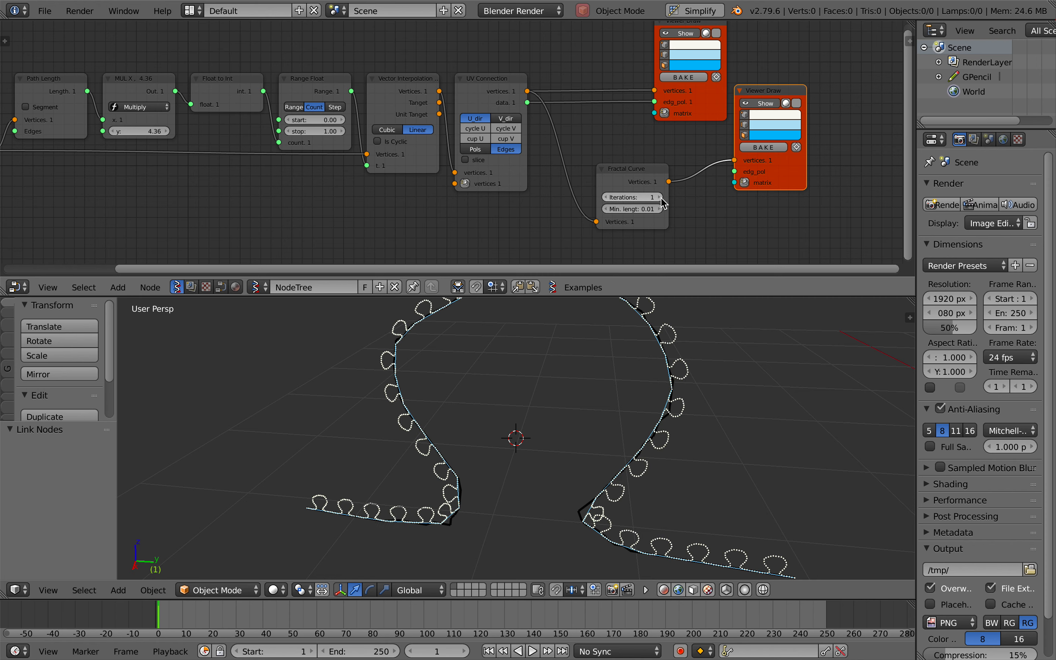
pyautogui.click(659, 197)
pyautogui.click(606, 197)
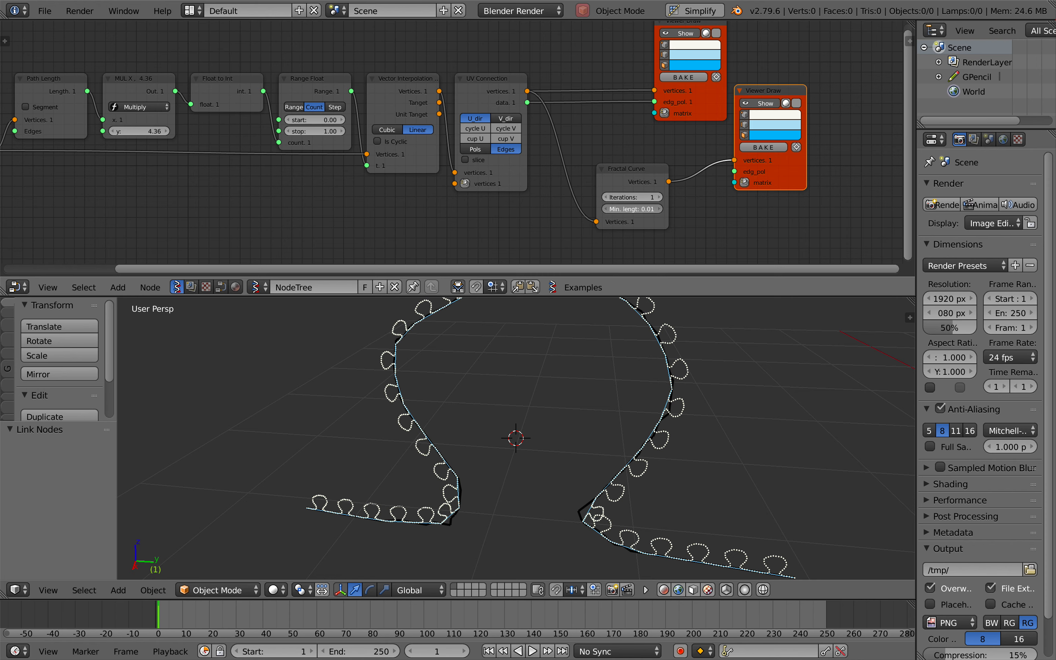
# - Raise the Fractal Curve node's minimum length to 0.28, and reduce it to 0.19
pyautogui.moveTo(633, 209); pyautogui.dragTo(653, 209)
pyautogui.click(659, 212)
pyautogui.click(659, 213)
pyautogui.click(659, 213)
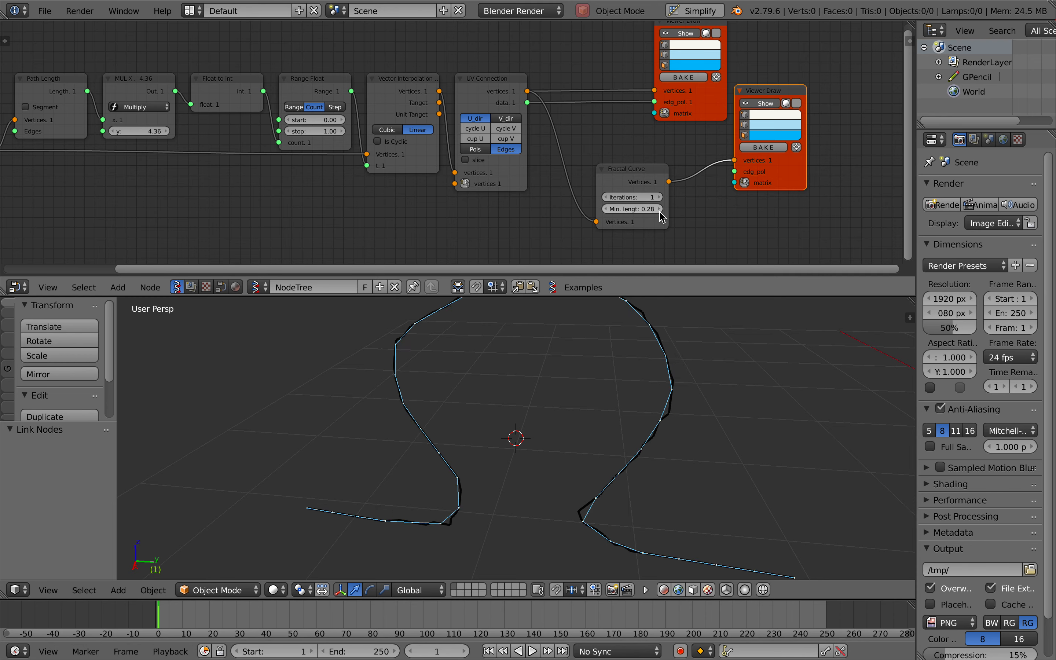
pyautogui.click(611, 209)
pyautogui.click(610, 207)
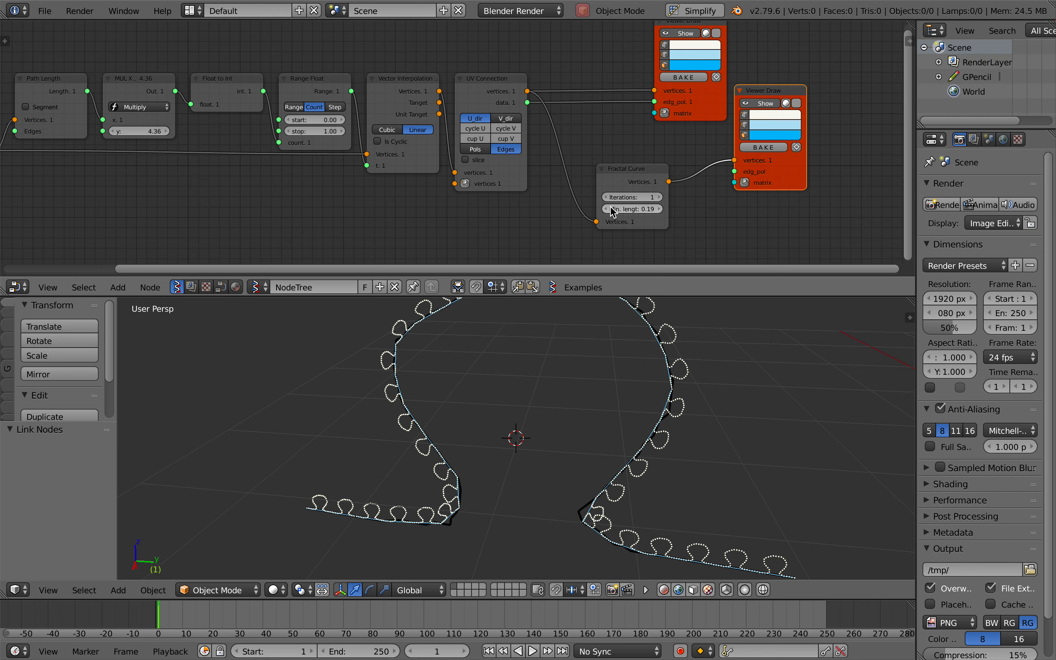
# - Save the blend file over its existing version
pyautogui.hscroll(-5, 464, 407)
pyautogui.hotkey('ctrl', 's')
pyautogui.click(464, 407)
# - Set the y factor of the Multiply node after Path Length to 2.44 and save the file
pyautogui.hscroll(-7, 351, 174)
pyautogui.hscroll(-1, 351, 174)
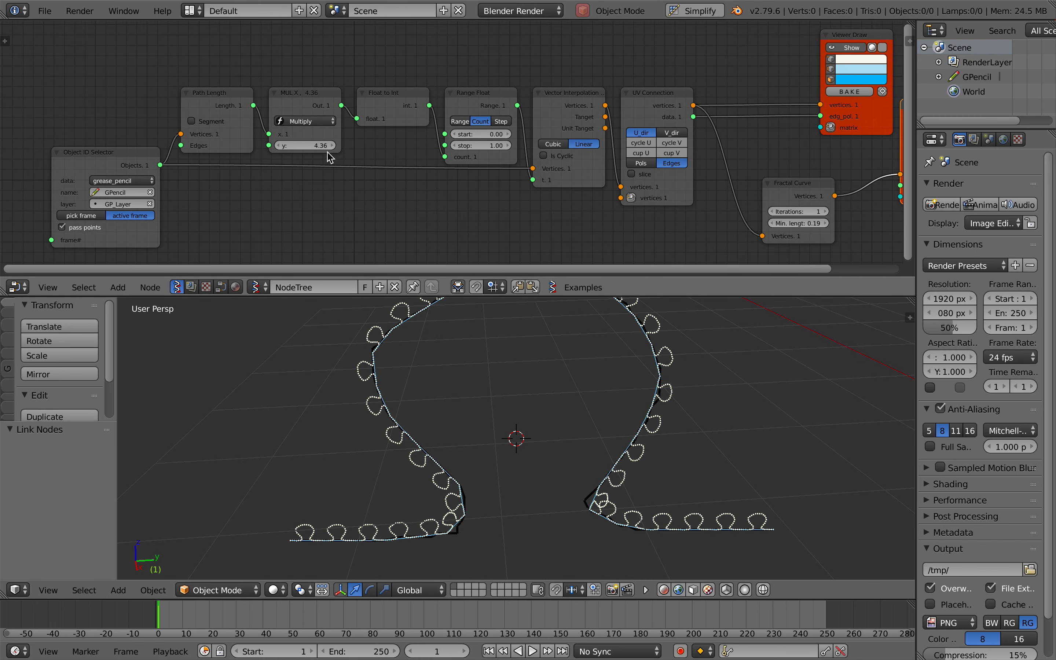
pyautogui.moveTo(327, 149)
pyautogui.mouseDown()
pyautogui.moveTo(249, 145)
pyautogui.moveTo(324, 151)
pyautogui.mouseUp()
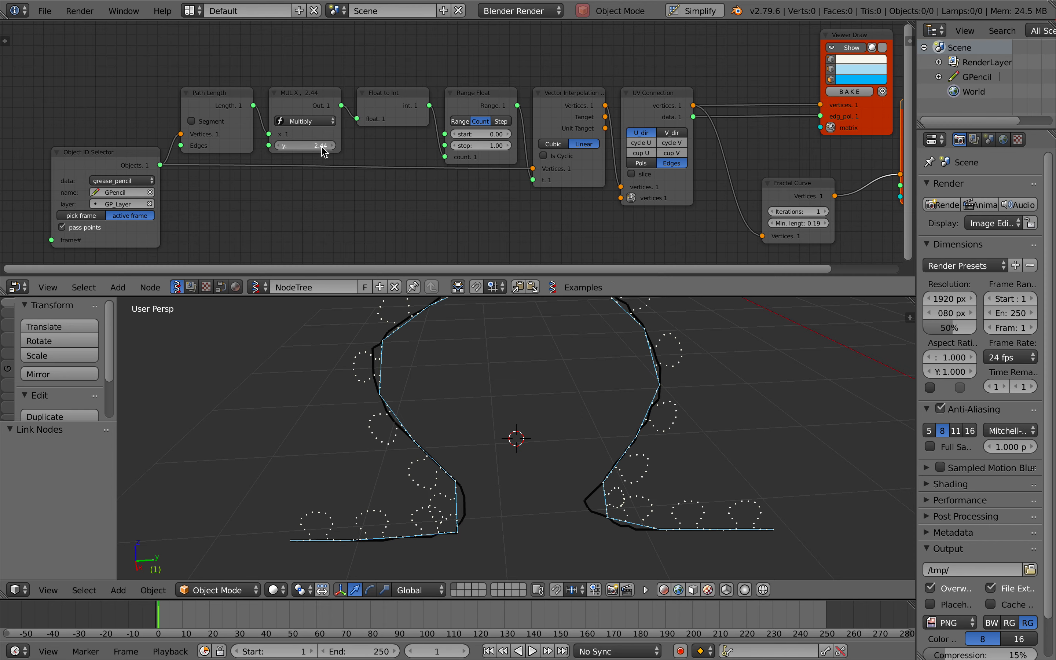
pyautogui.keyDown('ctrl'); pyautogui.scroll(-3, 519, 364); pyautogui.keyUp('ctrl')
pyautogui.hotkey('ctrl', 's')
pyautogui.click(519, 364)
# - Shift the Fractal Curve node slightly up and move its Viewer Draw node farther away to make room between them
pyautogui.hscroll(3, 520, 364)
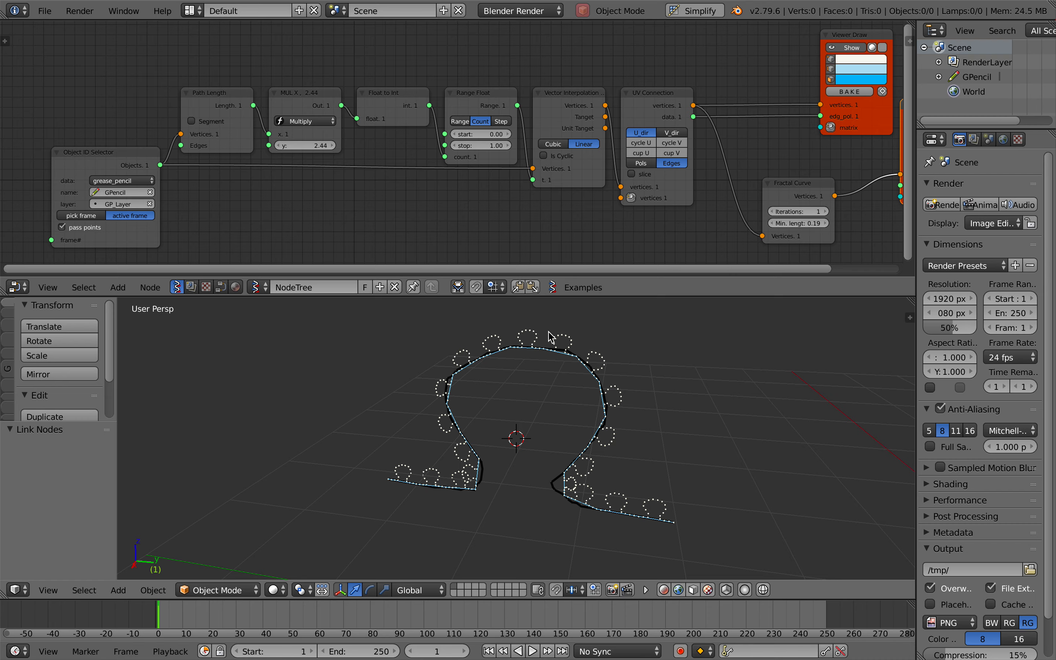
pyautogui.hscroll(-3, 622, 487)
pyautogui.scroll(2, 620, 487)
pyautogui.hscroll(3, 619, 486)
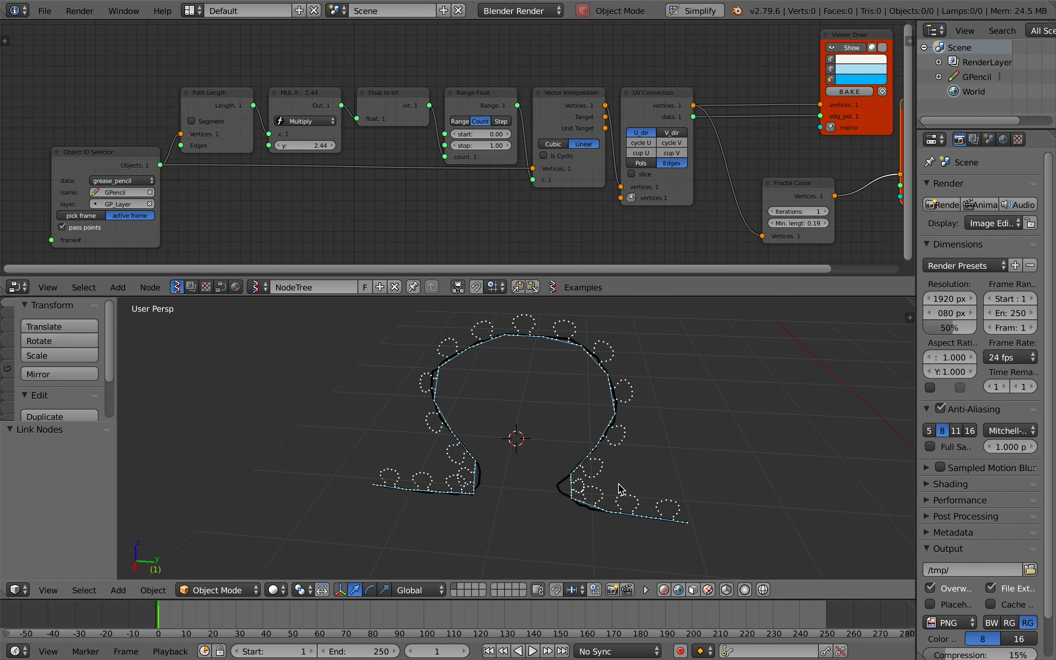
pyautogui.hscroll(1, 646, 221)
pyautogui.hscroll(10, 646, 222)
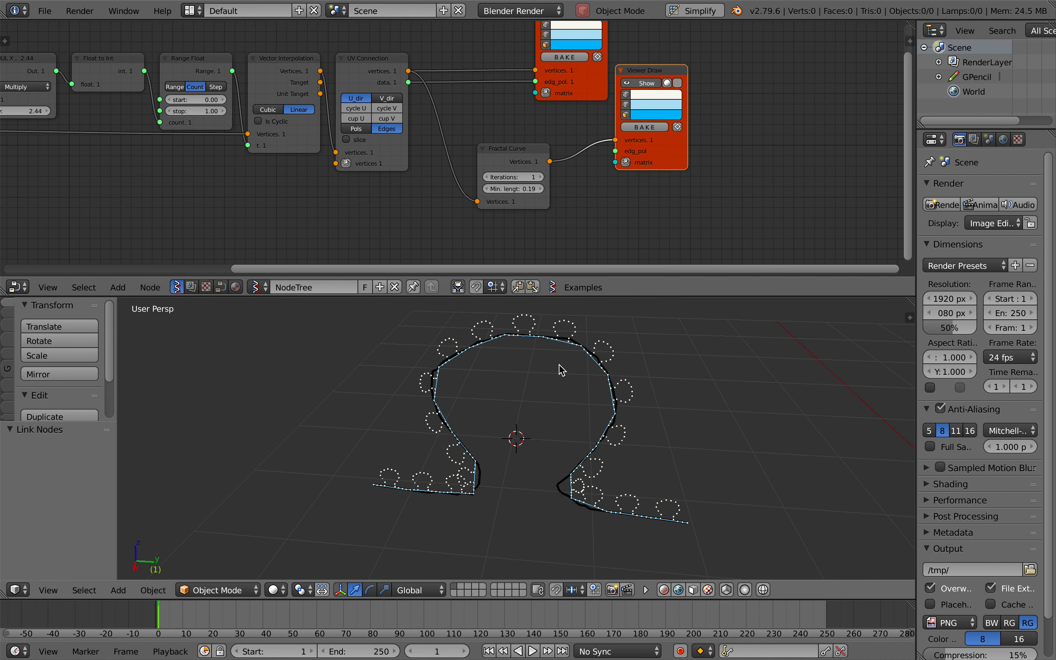
pyautogui.hscroll(-2, 562, 370)
pyautogui.moveTo(515, 146); pyautogui.dragTo(510, 136)
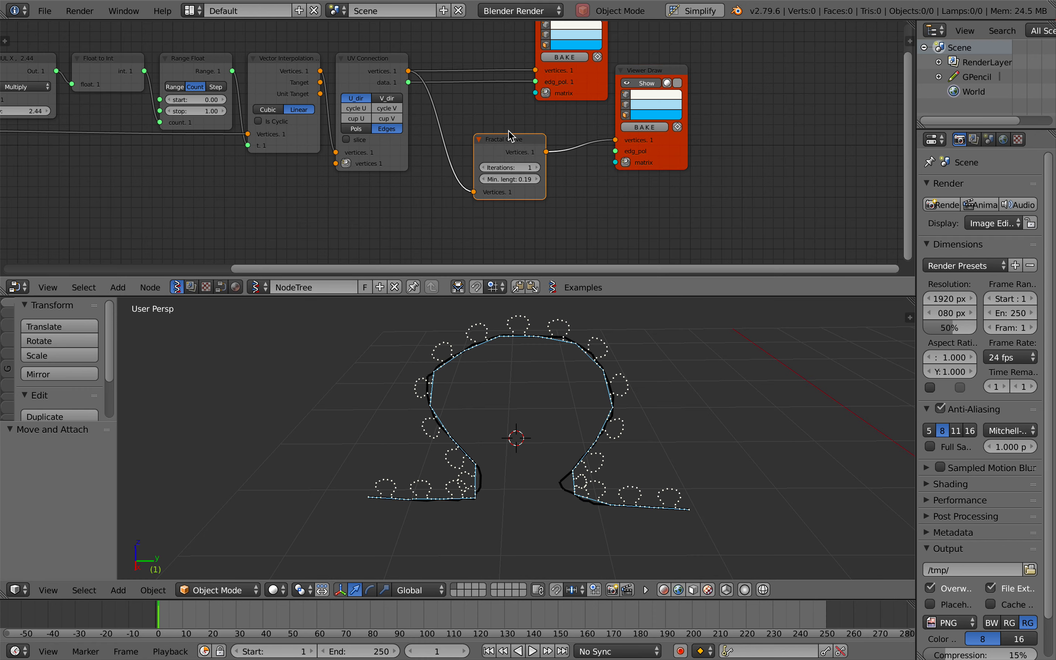
pyautogui.moveTo(631, 149); pyautogui.dragTo(696, 152)
# - Add a UV Connection node between the Fractal Curve and its Viewer Draw, linking vertices through it and its data output to edg_pol
pyautogui.scroll(1, 597, 137)
pyautogui.hotkey('shift', 'a')
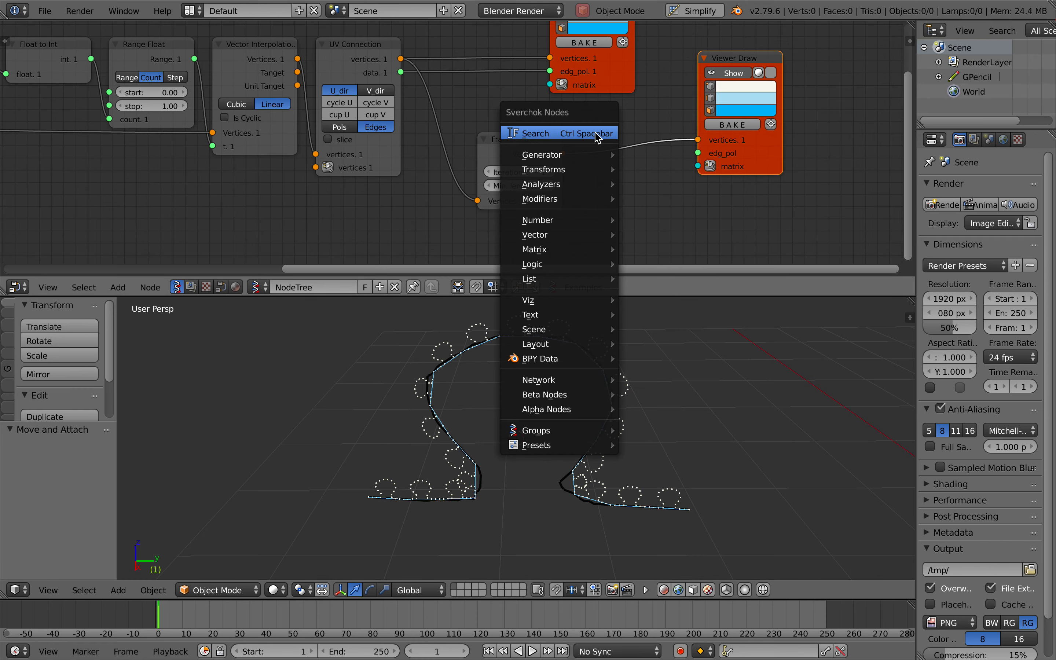
pyautogui.click(601, 132)
pyautogui.write('uv')
pyautogui.press('Return')
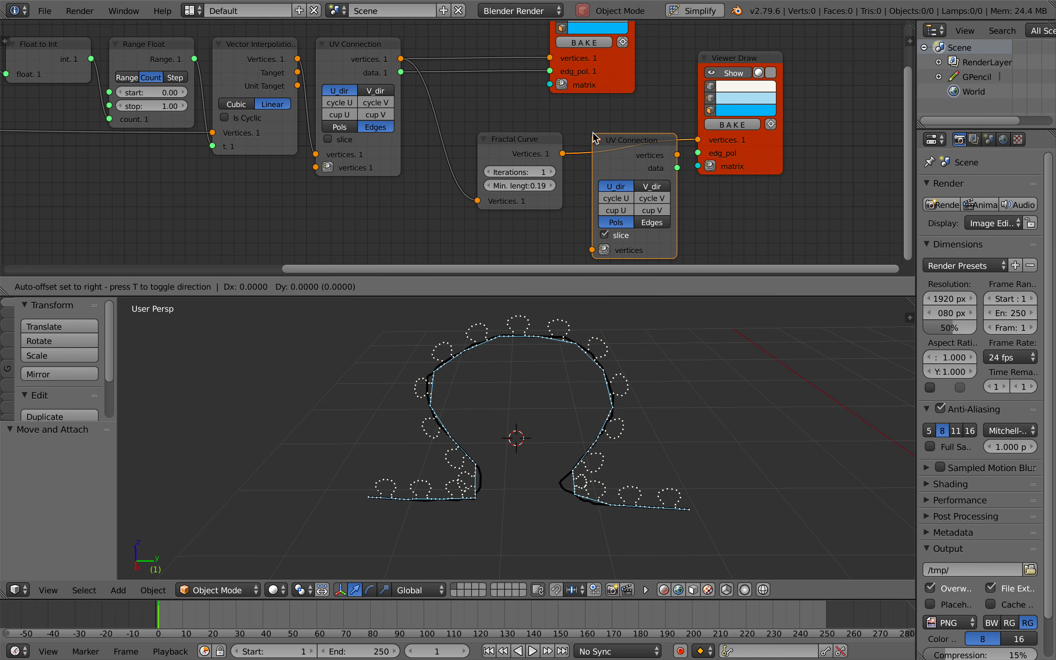
pyautogui.click(663, 197)
pyautogui.moveTo(696, 152); pyautogui.dragTo(745, 152)
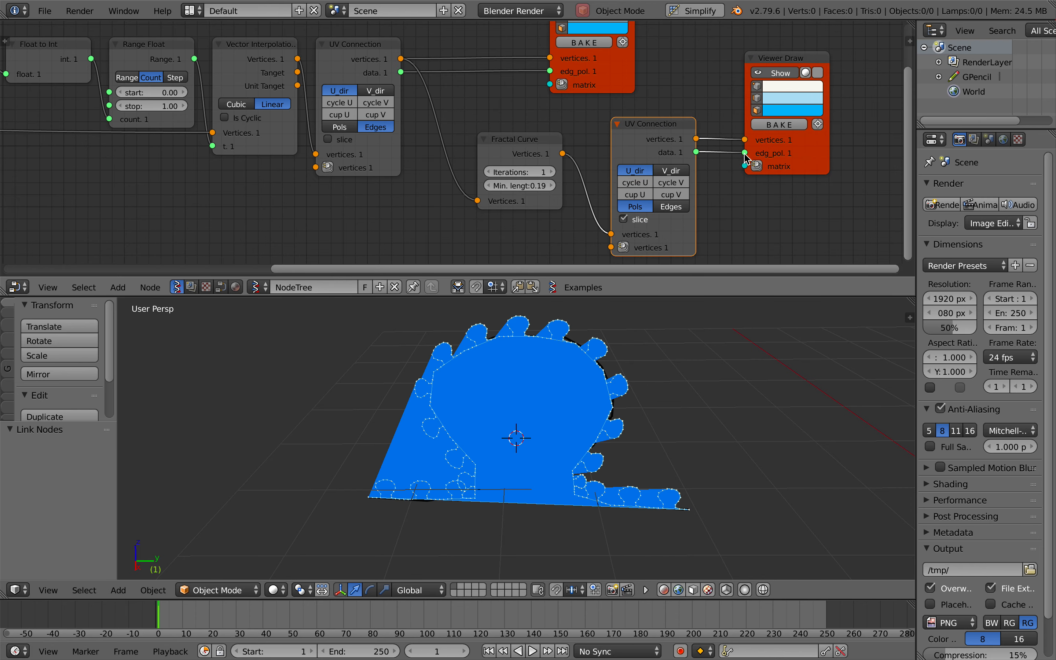
# - Set the new UV Connection node to output Edges along U_dir
pyautogui.click(678, 175)
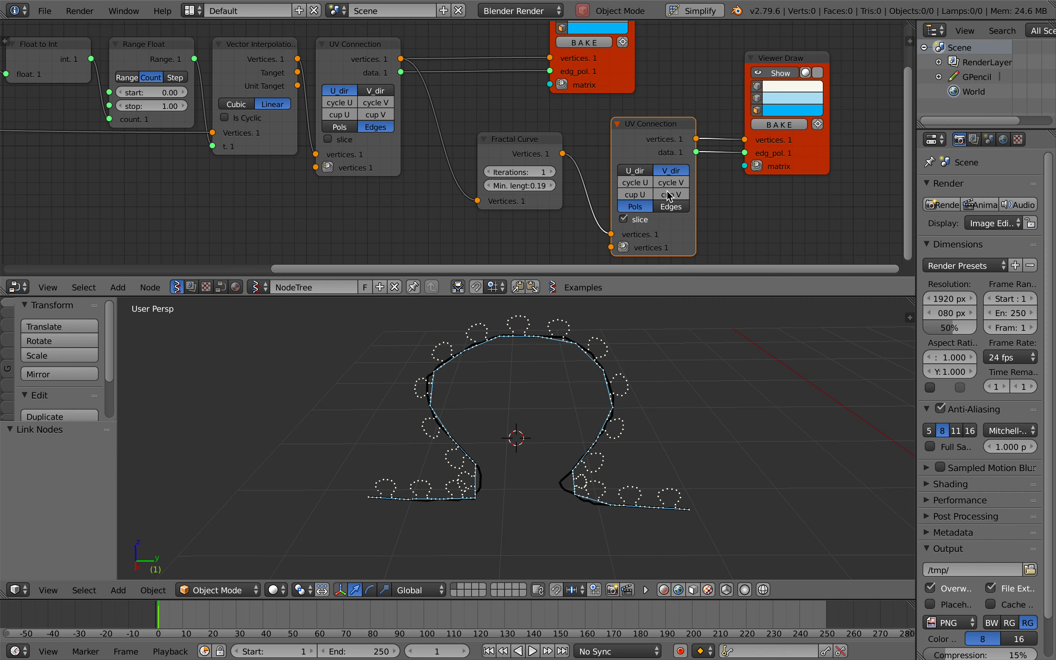
pyautogui.click(672, 207)
pyautogui.click(635, 170)
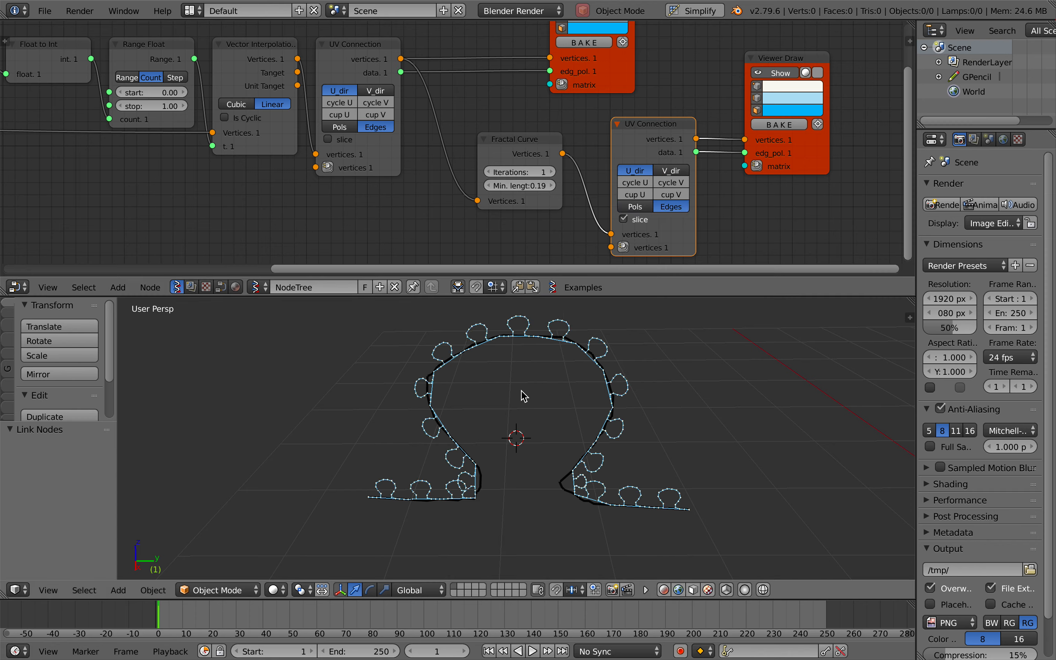
# - Change the edge colour of the fractal curve's Viewer Draw node to red
pyautogui.scroll(4, 523, 394)
pyautogui.scroll(-3, 523, 395)
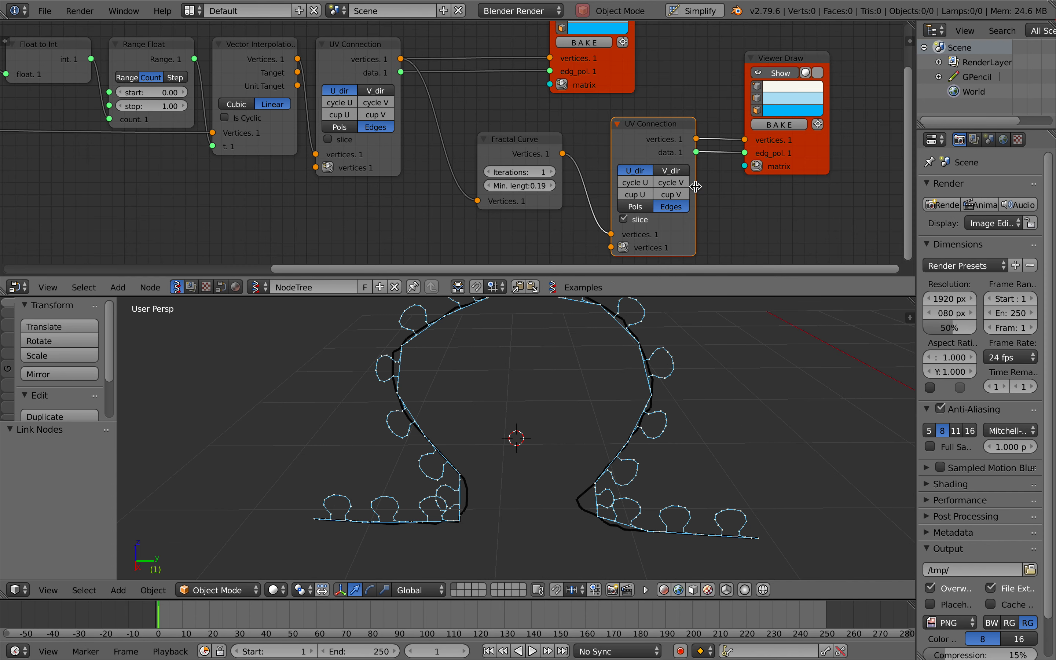
pyautogui.click(782, 96)
pyautogui.moveTo(807, 155); pyautogui.dragTo(815, 184)
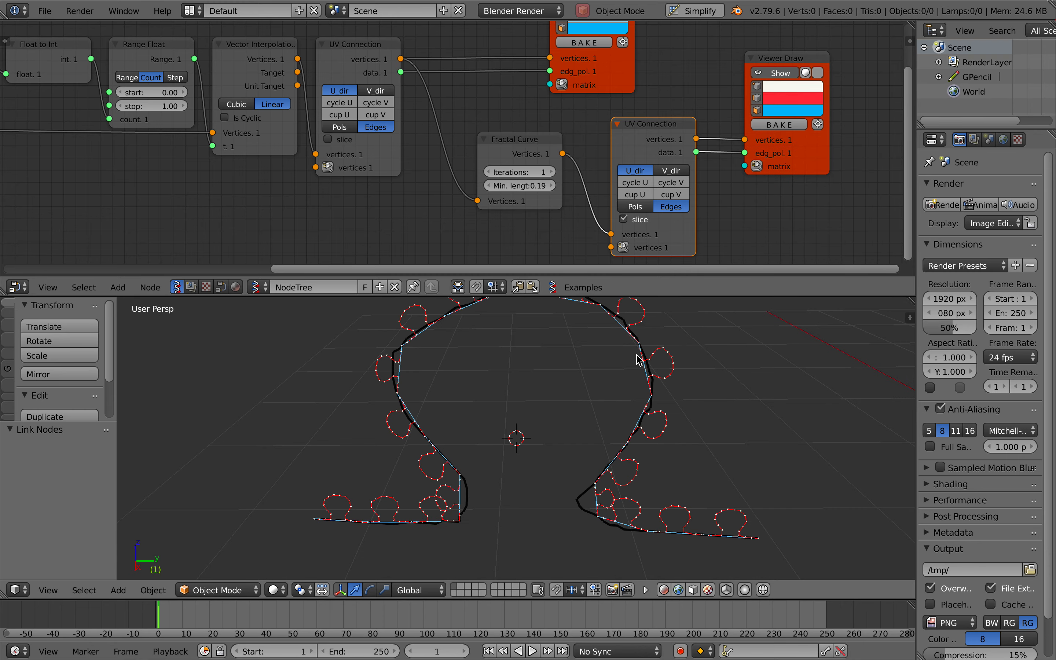
# - Save the blend file with the red fractal edges over its existing version
pyautogui.scroll(-3, 637, 358)
pyautogui.scroll(4, 637, 358)
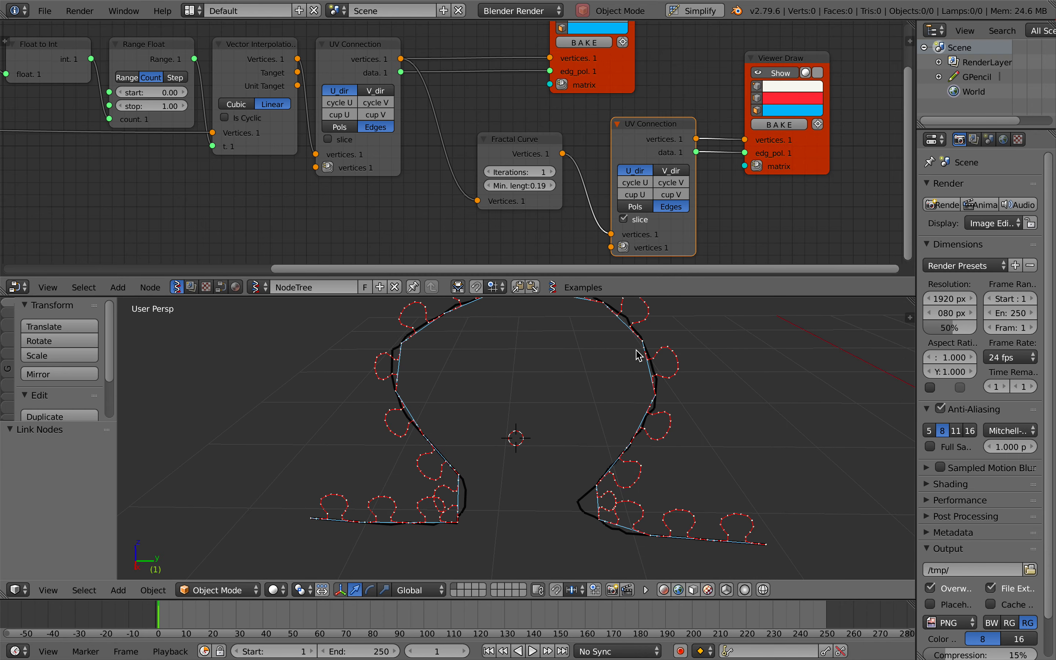
pyautogui.hscroll(-2, 637, 354)
pyautogui.hotkey('ctrl', 's')
pyautogui.click(639, 352)
# - Set the Fractal Curve node's iterations to 2 and its minimum length to 0.01
pyautogui.scroll(4, 556, 203)
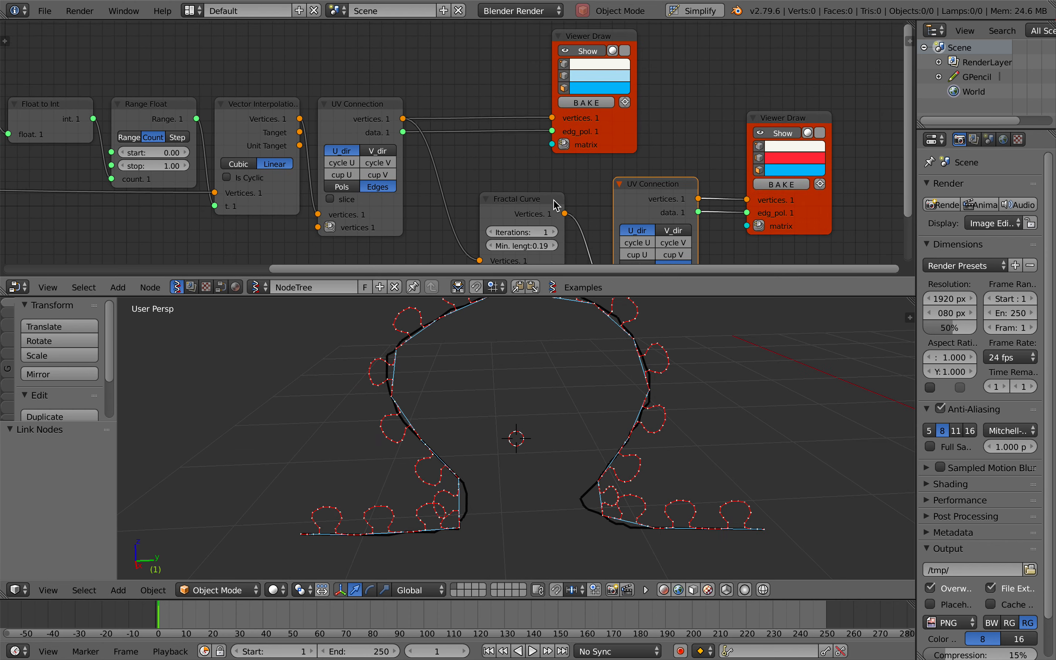
pyautogui.scroll(4, 466, 362)
pyautogui.scroll(-3, 466, 362)
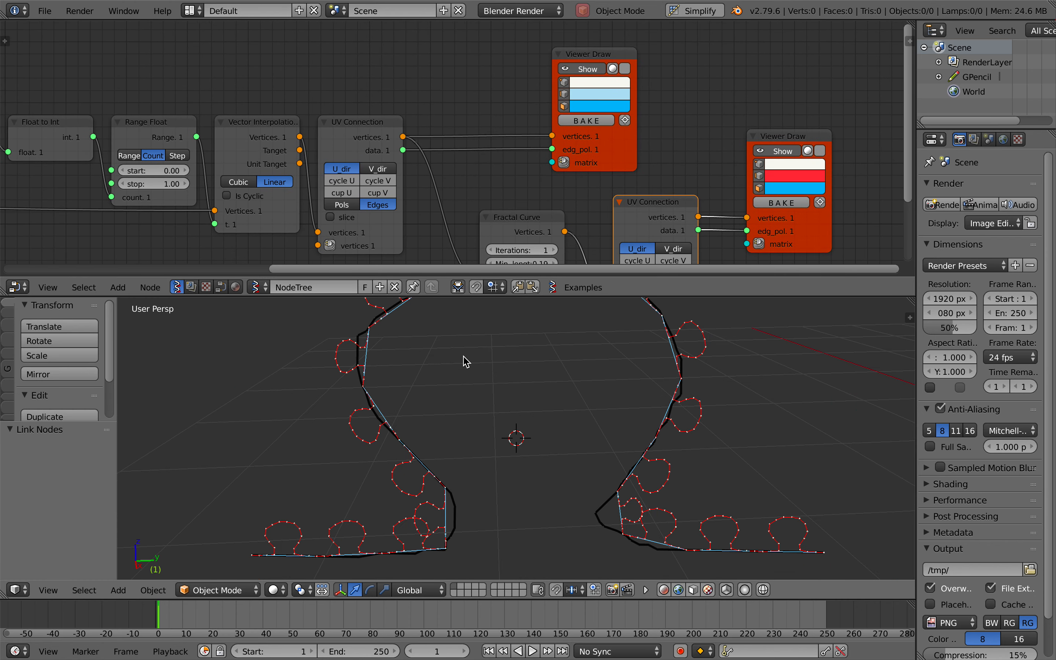
pyautogui.scroll(-2, 528, 232)
pyautogui.click(529, 210)
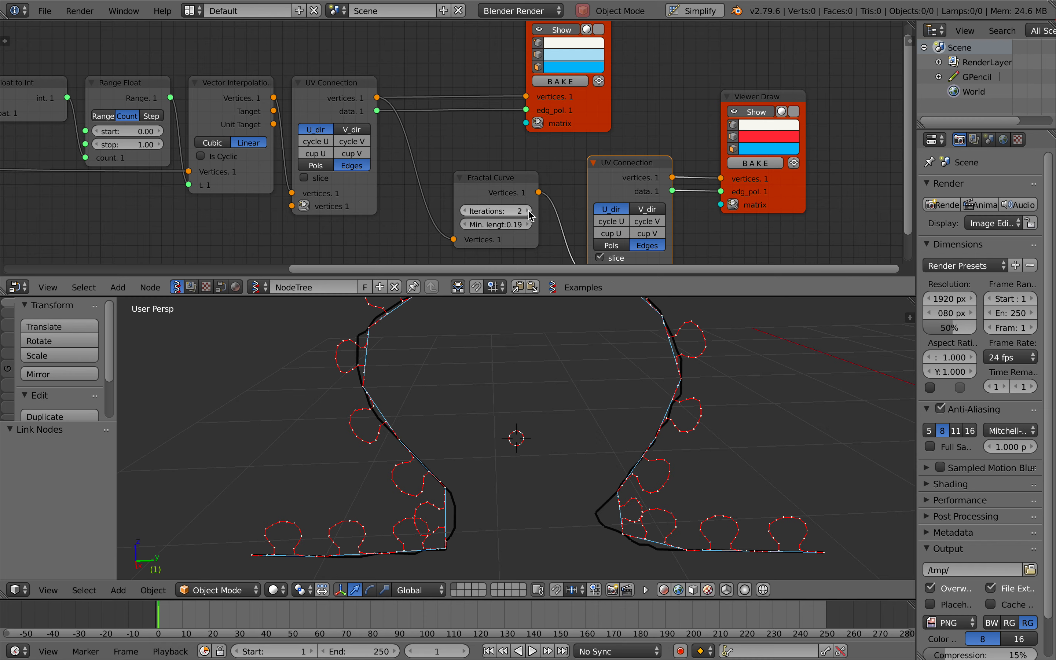
pyautogui.moveTo(516, 224); pyautogui.dragTo(485, 223)
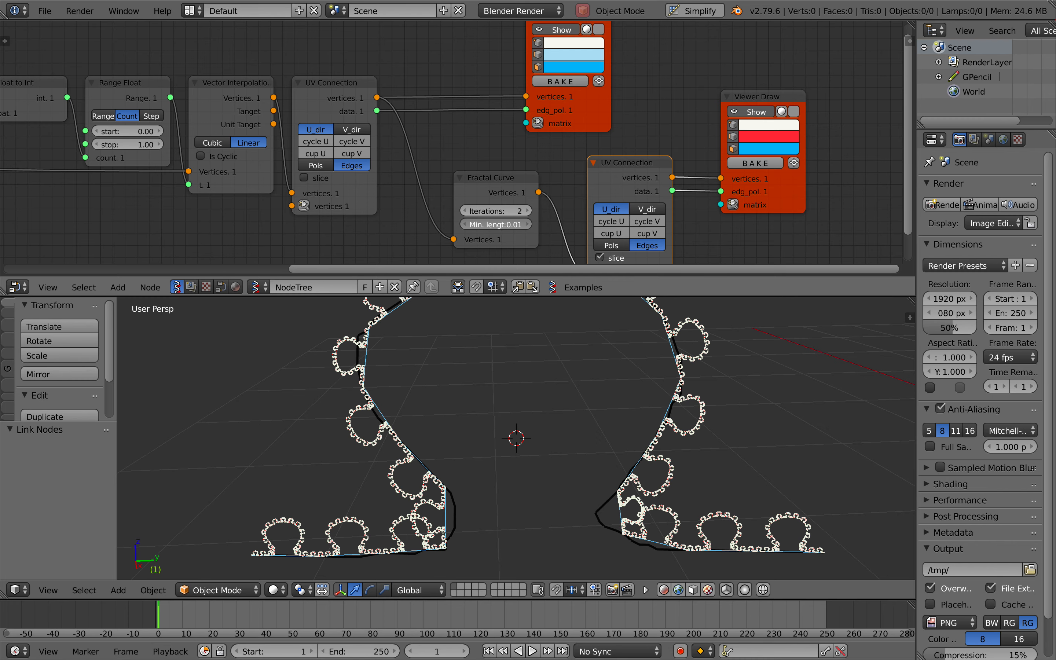
# - Save the file and move the Fractal Curve node slightly away from the second UV Connection node
pyautogui.hotkey('ctrl', 's')
pyautogui.click(544, 445)
pyautogui.click(490, 182)
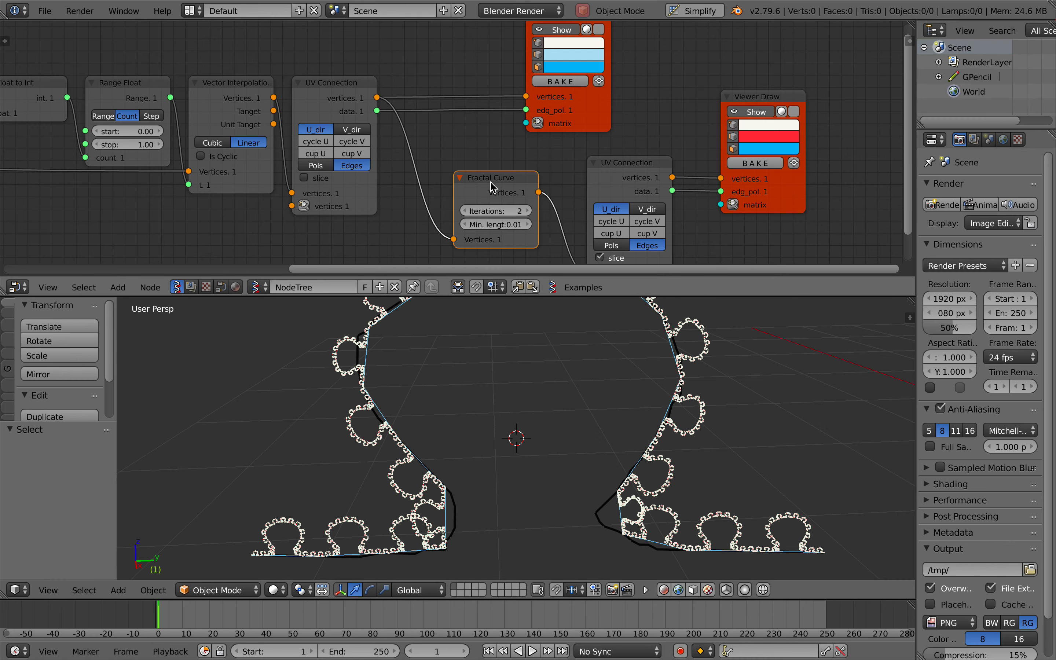
pyautogui.moveTo(490, 181); pyautogui.dragTo(473, 181)
# - Frame the whole fractal curve in the 3D view and save over fractal_001.blend
pyautogui.scroll(-1, 364, 384)
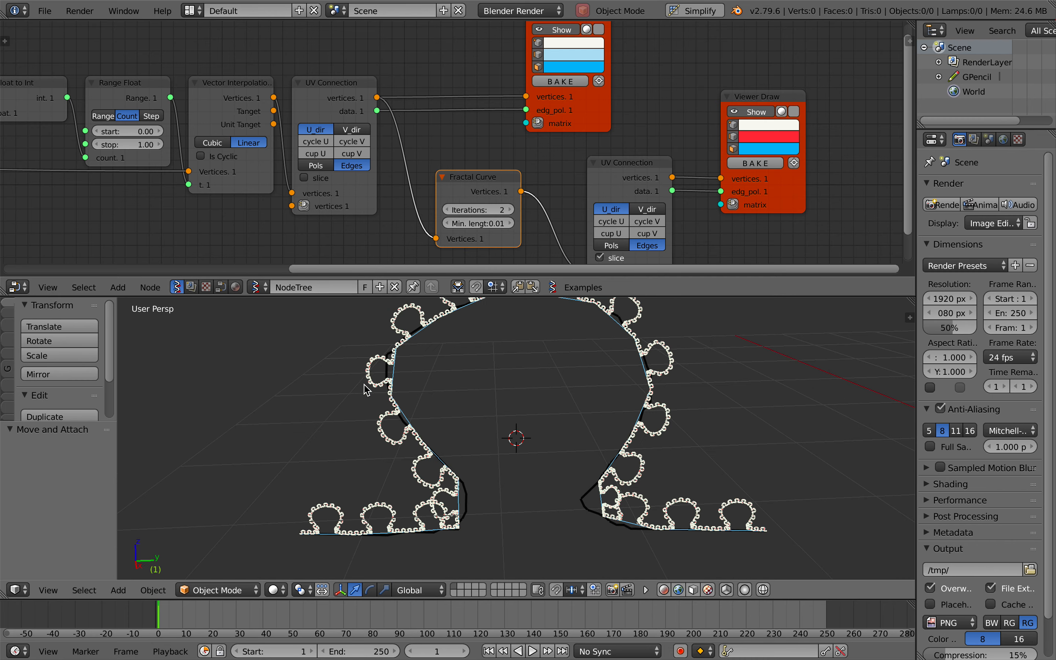
pyautogui.keyDown('shift'); pyautogui.hscroll(3, 365, 384); pyautogui.keyUp('shift')
pyautogui.scroll(-1, 436, 395)
pyautogui.hotkey('ctrl', 's')
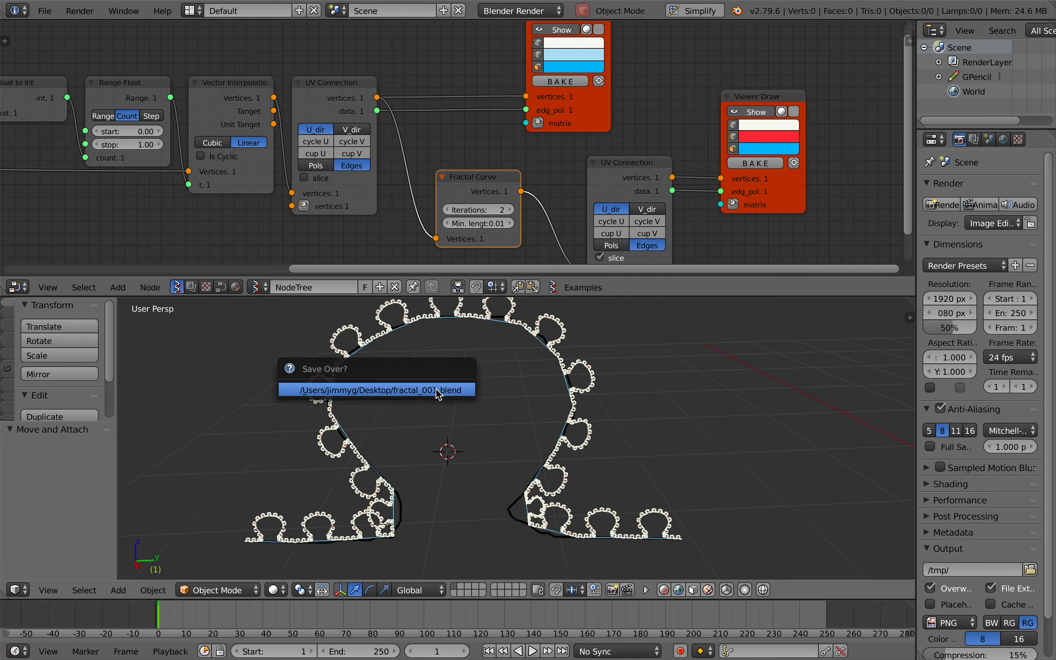
pyautogui.click(437, 395)
# - Play the animation from frame 1 and stop it at frame 12
pyautogui.hscroll(-4, 436, 395)
pyautogui.hscroll(4, 436, 395)
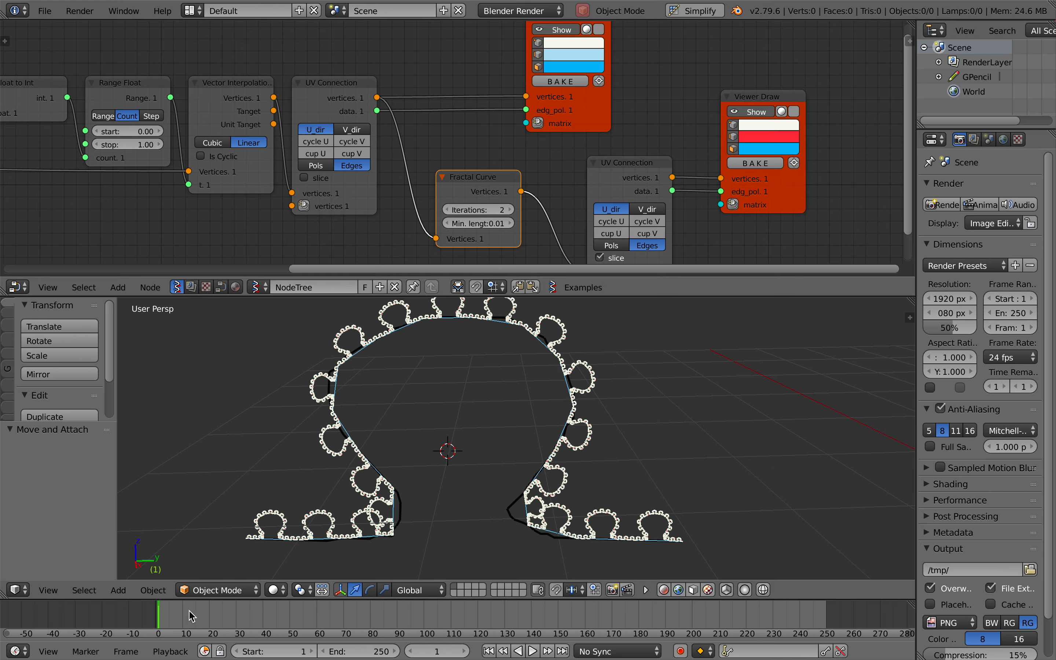
pyautogui.hotkey('alt', 'a')
pyautogui.keyDown('ctrl'); pyautogui.scroll(-3, 390, 418); pyautogui.keyUp('ctrl')
pyautogui.hotkey('ctrl', 's')
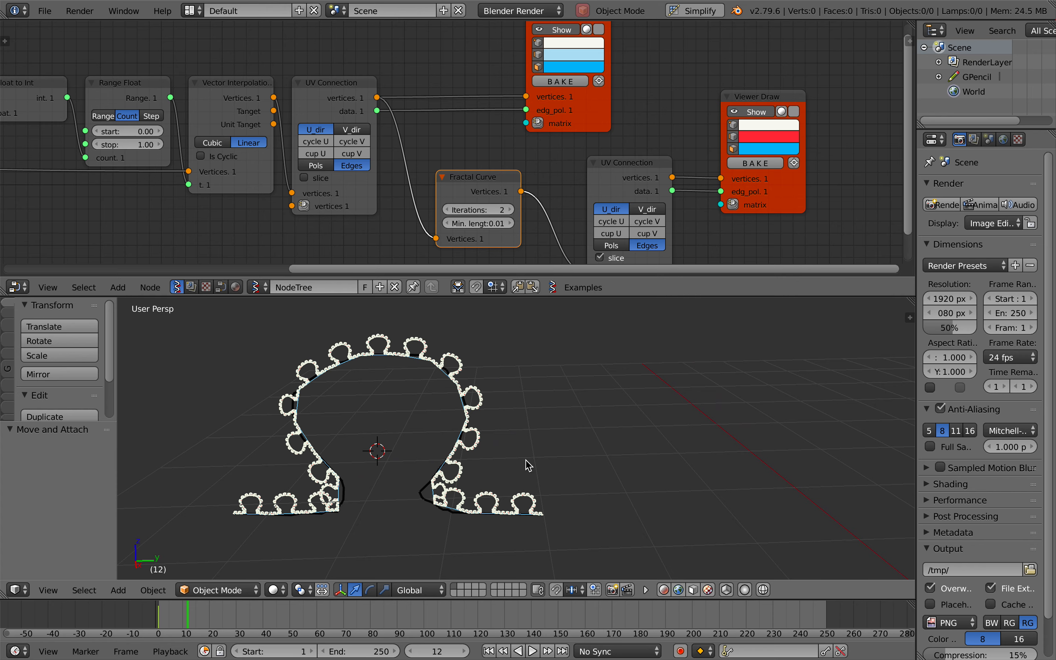
# - Draw a new zigzag grease pencil stroke beside the old curve at frame 12 and advance to frame 15
pyautogui.moveTo(525, 460); pyautogui.dragTo(539, 395)
pyautogui.moveTo(572, 454)
pyautogui.mouseDown()
pyautogui.moveTo(625, 488)
pyautogui.moveTo(644, 425)
pyautogui.moveTo(676, 454)
pyautogui.moveTo(697, 456)
pyautogui.mouseUp()
pyautogui.press('Right')
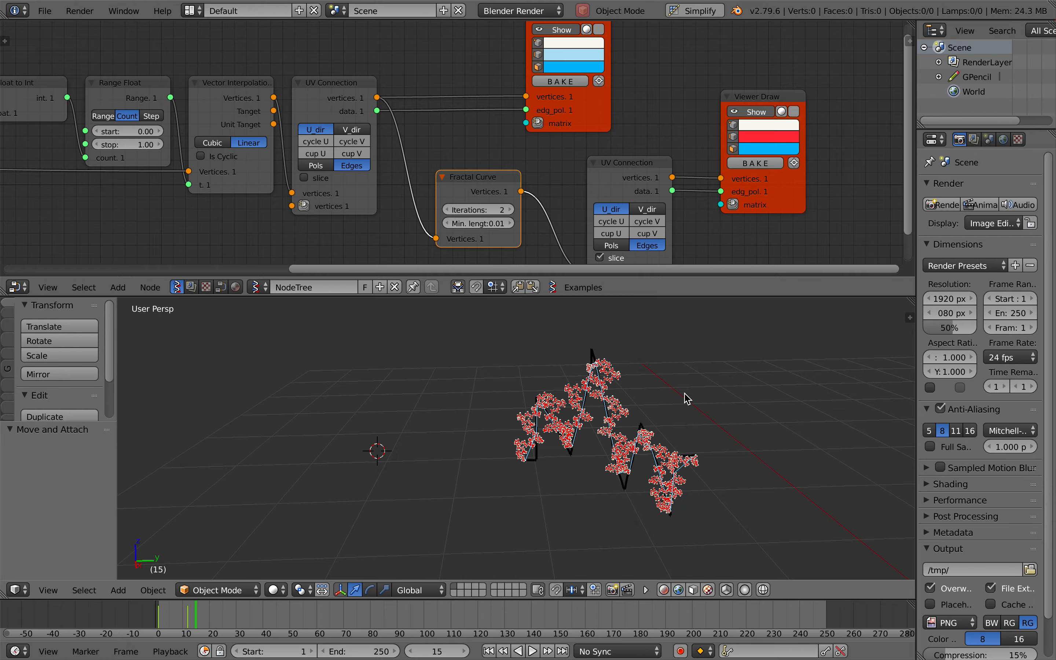
# - Inspect the zigzag fractal at close range and hide the vertices in its Viewer Draw node
pyautogui.scroll(8, 687, 398)
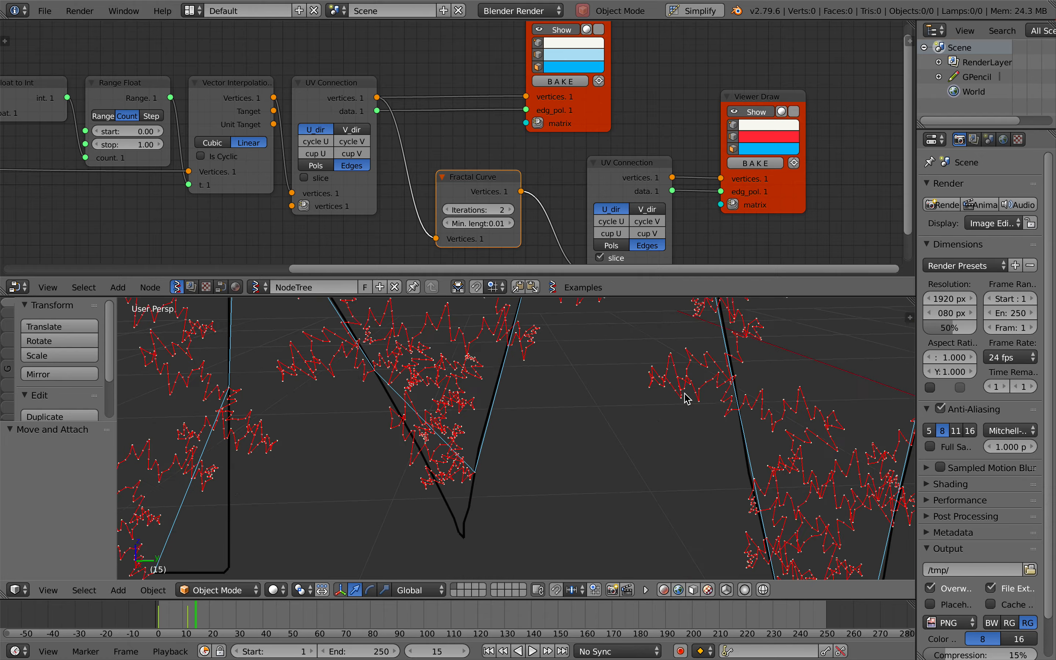
pyautogui.scroll(-8, 687, 399)
pyautogui.scroll(3, 687, 398)
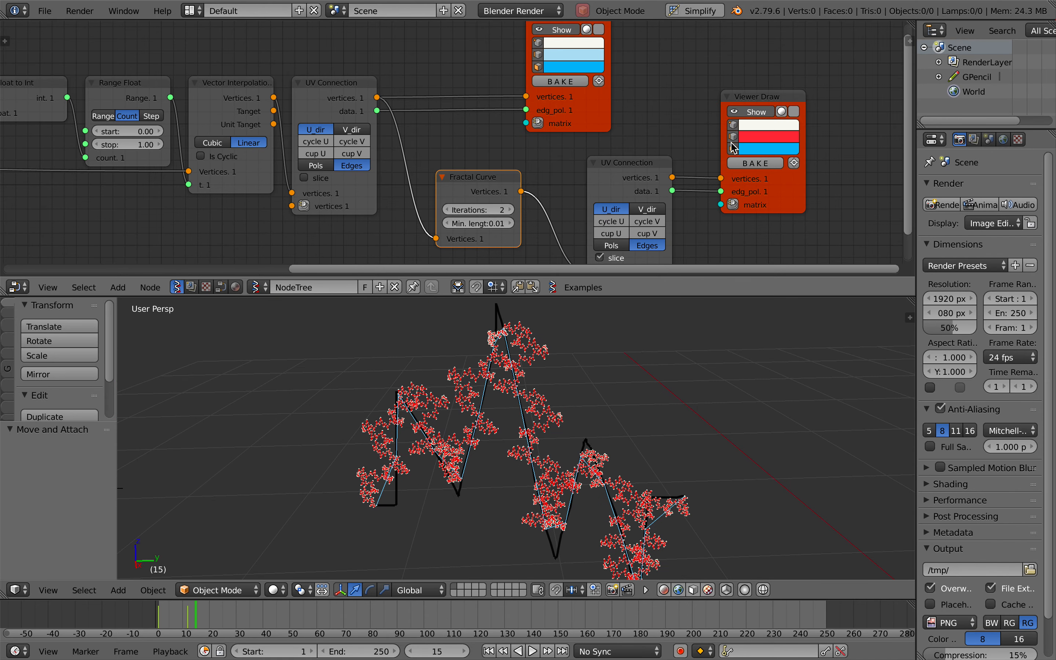
pyautogui.click(735, 127)
pyautogui.keyDown('shift'); pyautogui.scroll(3, 656, 114); pyautogui.keyUp('shift')
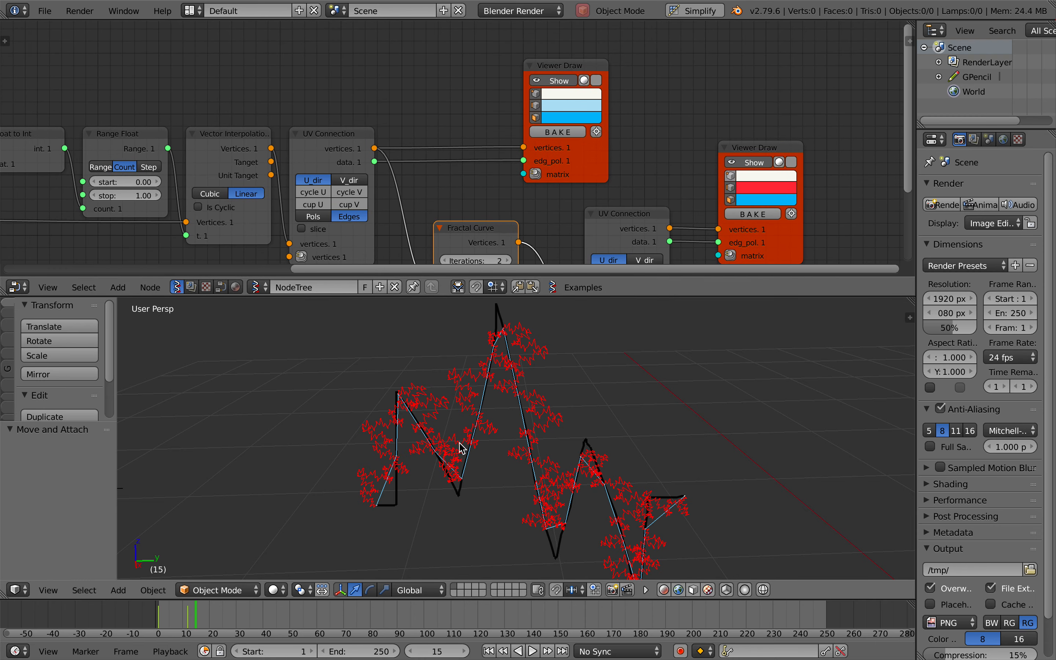
# - Bring the whole zigzag fractal into the 3D view and save over fractal_001.blend
pyautogui.hscroll(3, 554, 472)
pyautogui.hotkey('ctrl', 's')
pyautogui.click(554, 472)
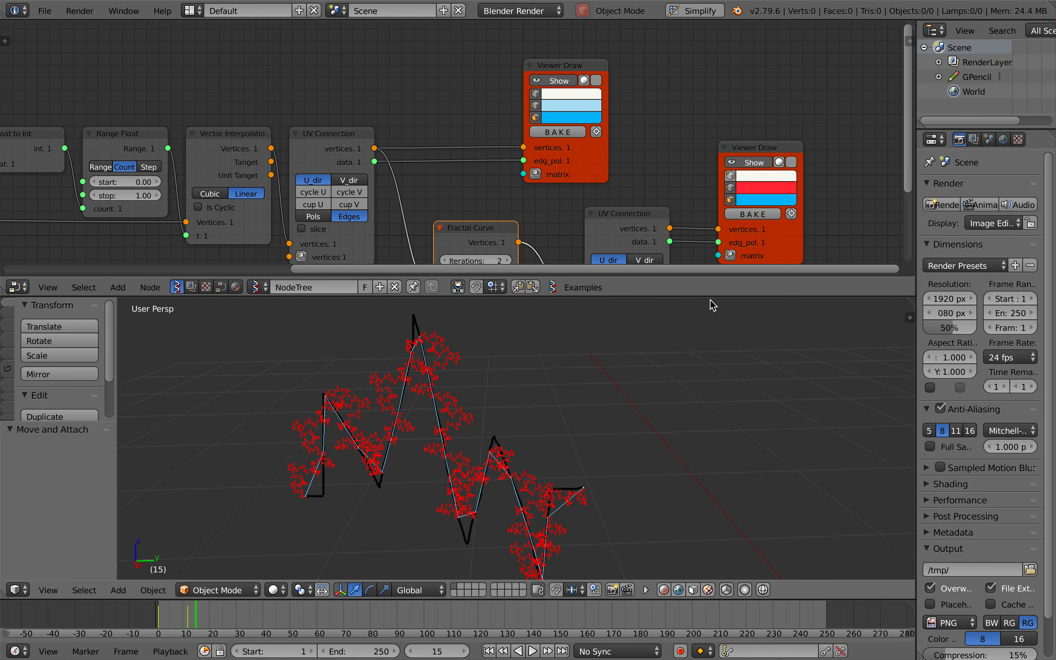
# - Recolour the fractal's Viewer Draw node with pink vertices and orange edges
pyautogui.click(754, 177)
pyautogui.click(770, 91)
pyautogui.moveTo(770, 92)
pyautogui.mouseDown()
pyautogui.moveTo(788, 90)
pyautogui.moveTo(747, 62)
pyautogui.moveTo(803, 98)
pyautogui.moveTo(781, 70)
pyautogui.moveTo(743, 61)
pyautogui.mouseUp()
pyautogui.click(754, 177)
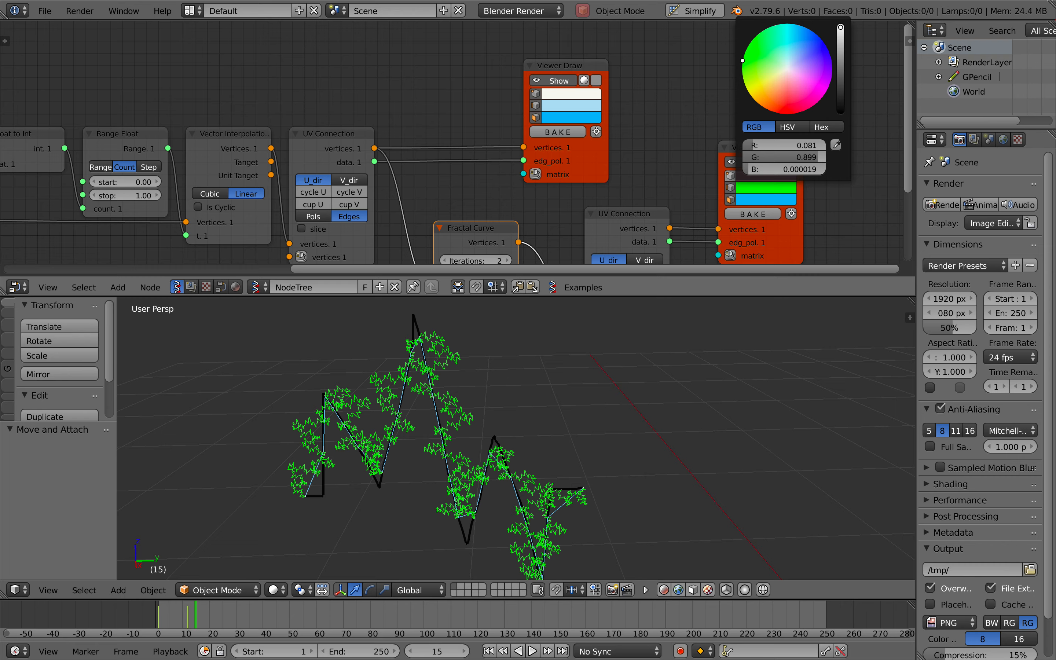
pyautogui.moveTo(786, 169)
pyautogui.mouseDown()
pyautogui.moveTo(816, 169)
pyautogui.moveTo(781, 169)
pyautogui.mouseUp()
pyautogui.moveTo(743, 60); pyautogui.dragTo(752, 97)
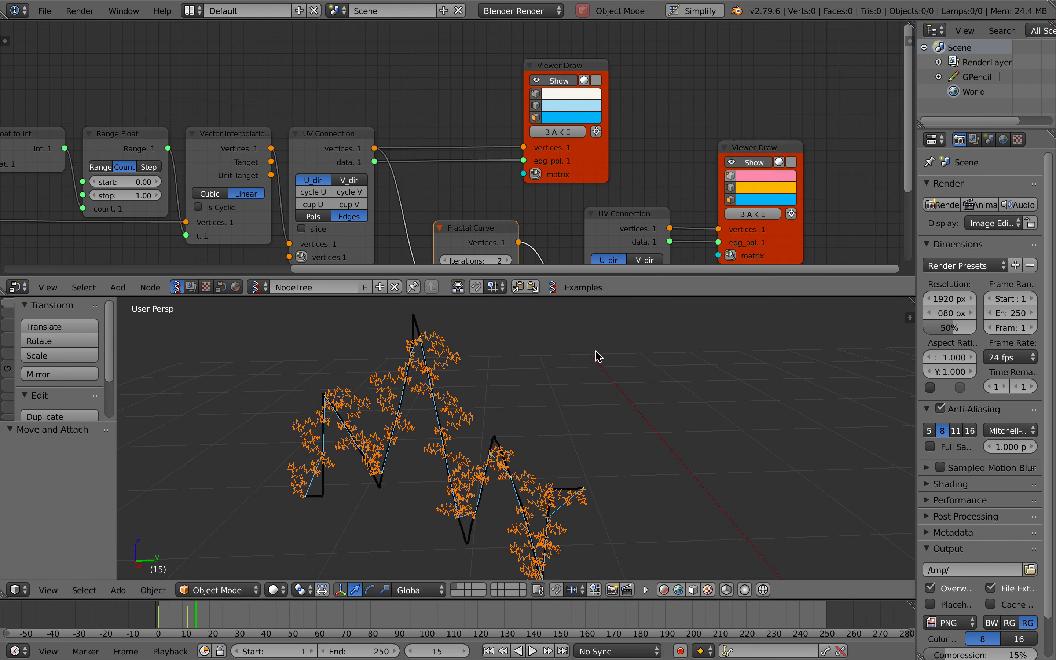
# - At frame 22, draw a grease pencil stroke with one large and one small loop, and advance to frame 23
pyautogui.scroll(-3, 597, 356)
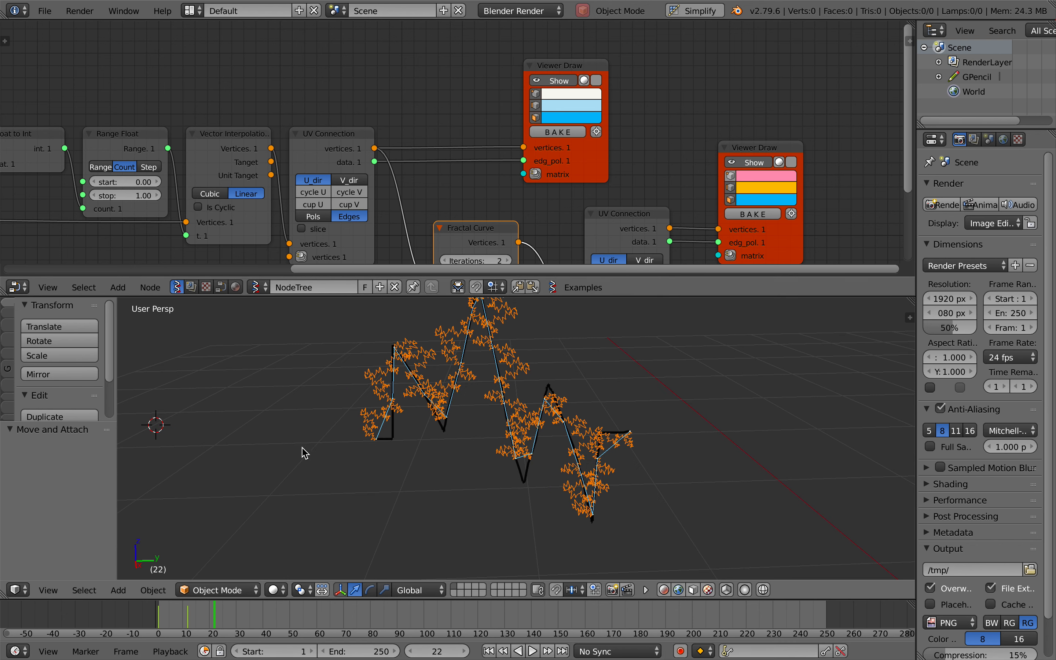
pyautogui.moveTo(282, 473)
pyautogui.mouseDown()
pyautogui.moveTo(377, 383)
pyautogui.moveTo(360, 441)
pyautogui.moveTo(446, 430)
pyautogui.moveTo(476, 474)
pyautogui.mouseUp()
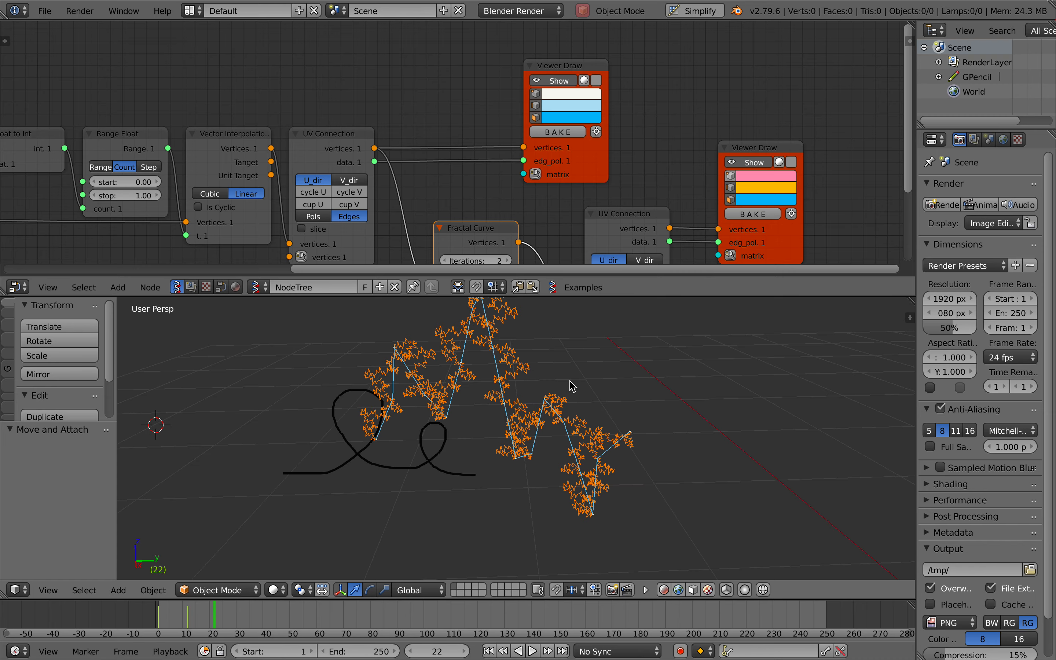
pyautogui.scroll(5, 479, 412)
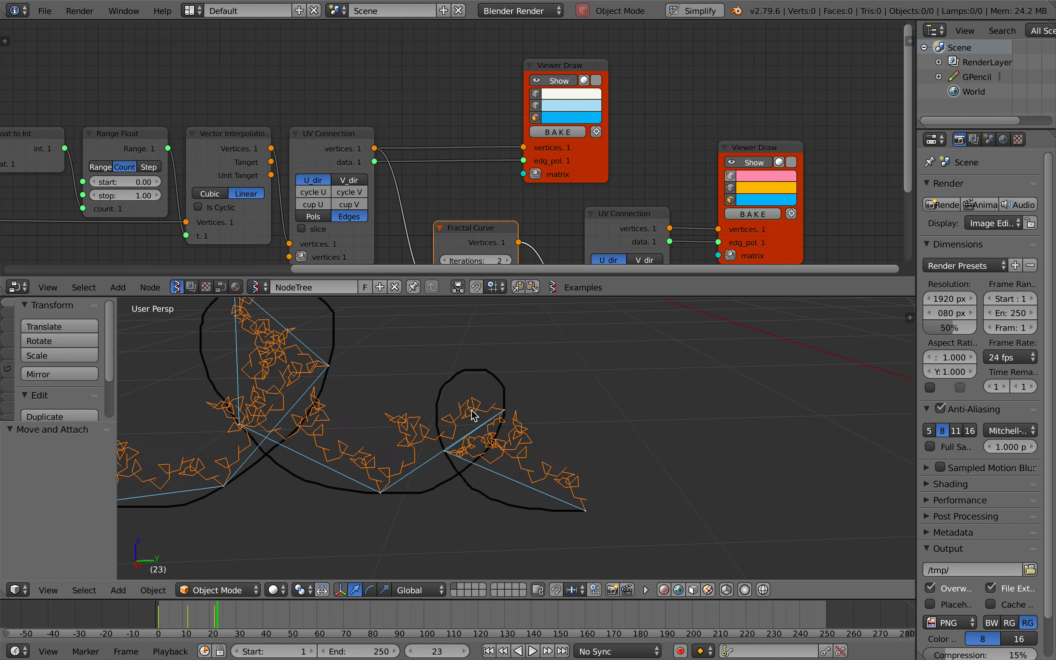
# - Set the y factor of the Multiply node after Path Length to 4.54 and save the file
pyautogui.moveTo(560, 256); pyautogui.dragTo(592, 188, button='middle')
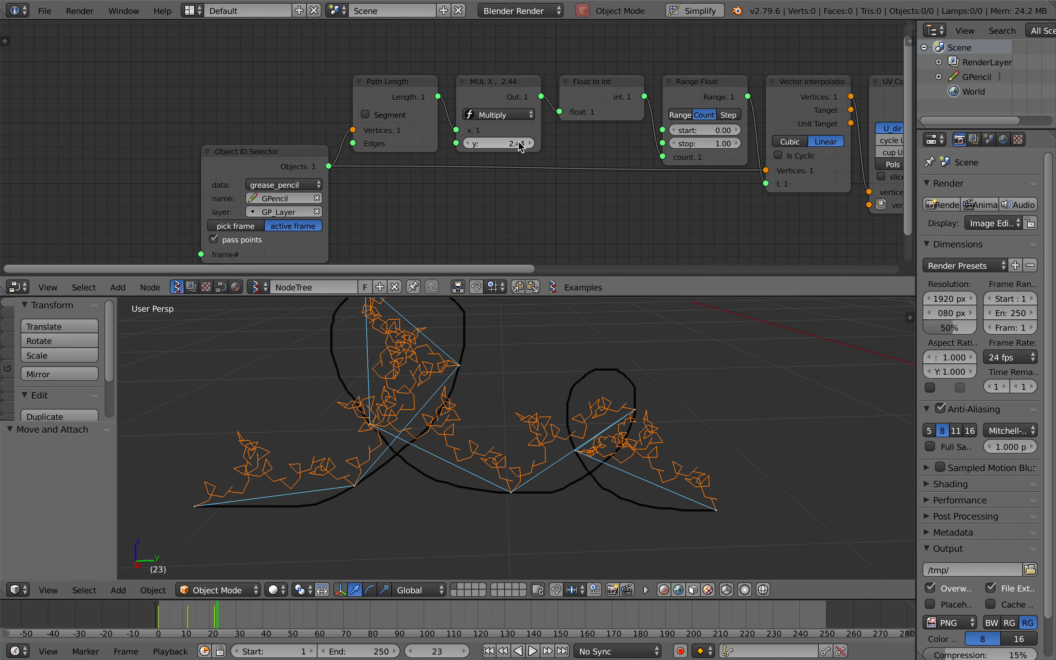
pyautogui.moveTo(497, 143); pyautogui.dragTo(564, 143)
pyautogui.keyDown('shift'); pyautogui.scroll(2, 624, 354); pyautogui.keyUp('shift')
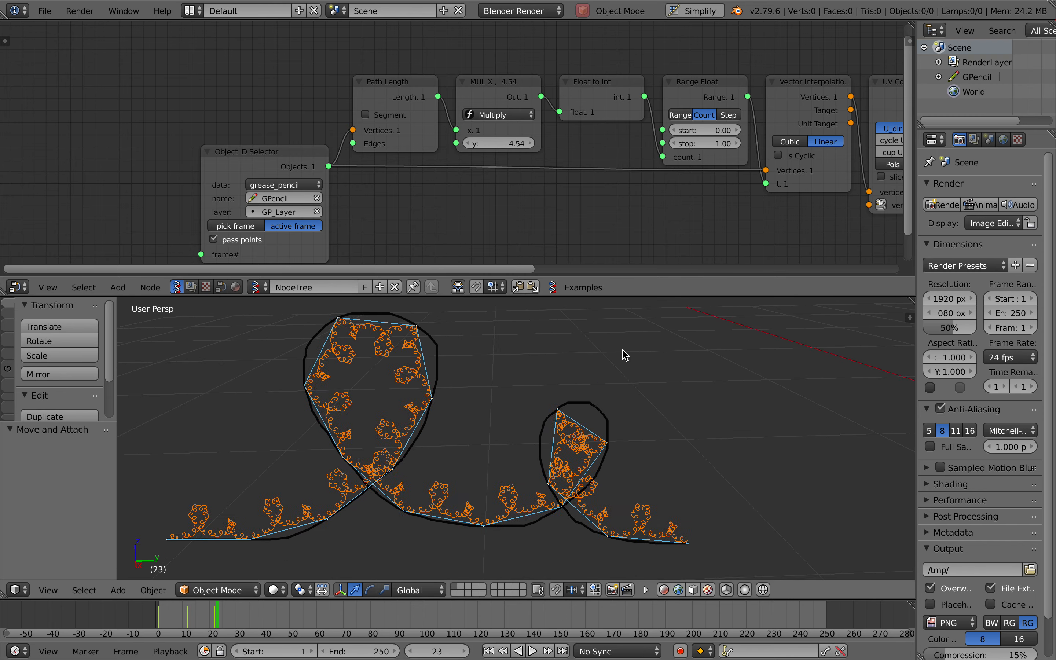
pyautogui.keyDown('ctrl'); pyautogui.hscroll(4, 820, 216); pyautogui.keyUp('ctrl')
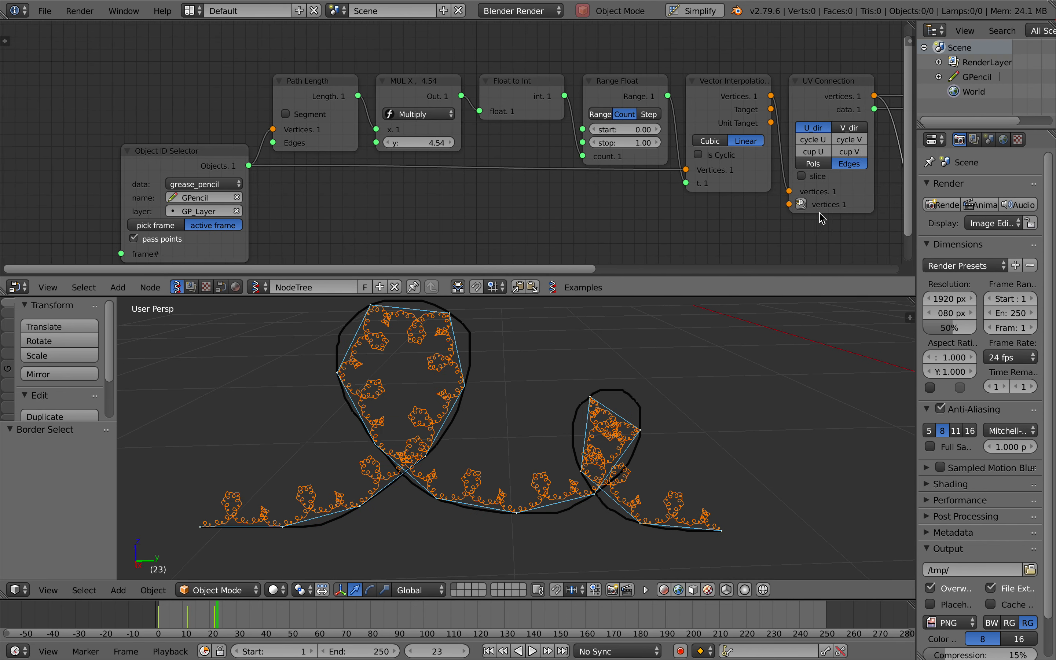
pyautogui.hotkey('ctrl', 's')
pyautogui.click(822, 213)
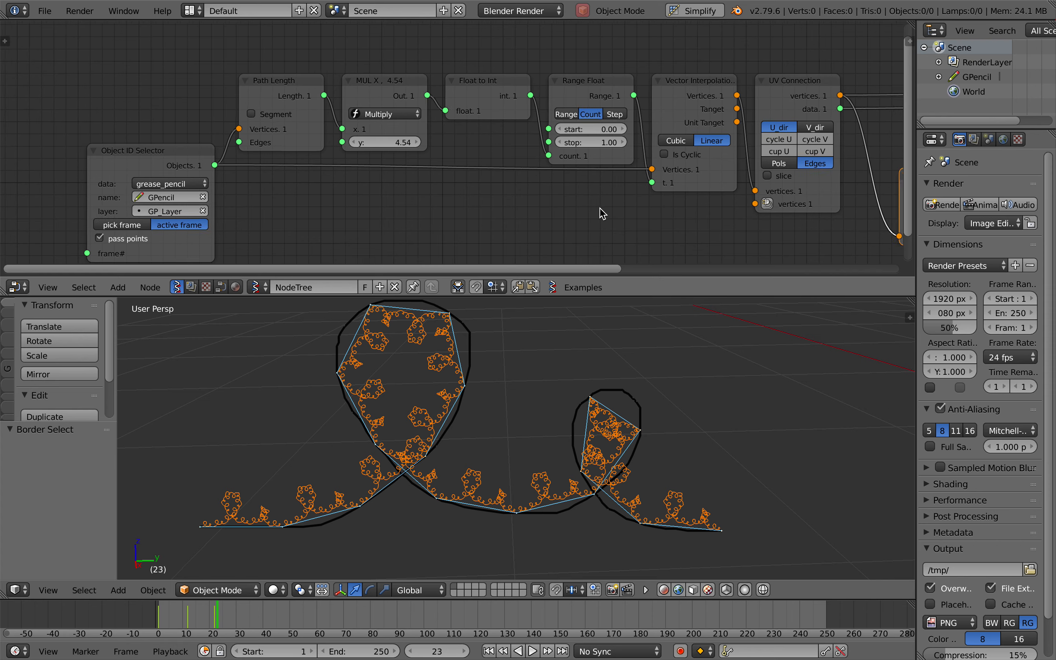
# - Move the fractal's Viewer Draw node higher to free space beside its UV Connection node, and save the file
pyautogui.moveTo(601, 213); pyautogui.dragTo(388, 205, button='middle')
pyautogui.keyDown('ctrl'); pyautogui.hscroll(8, 650, 130); pyautogui.keyUp('ctrl')
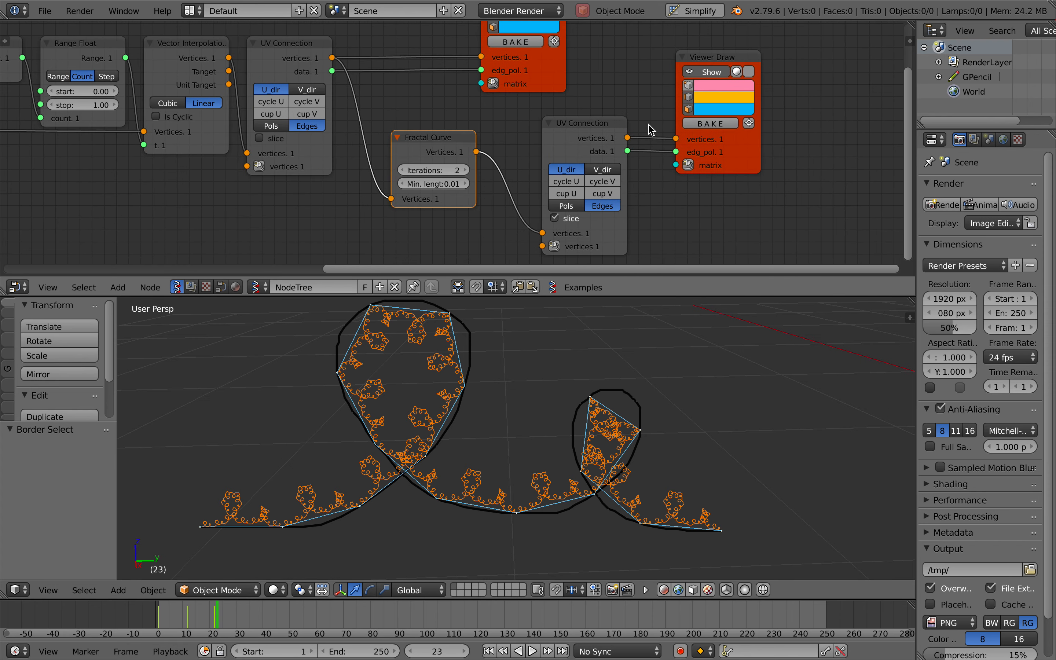
pyautogui.moveTo(744, 161); pyautogui.dragTo(766, 109)
pyautogui.hotkey('ctrl', 's')
pyautogui.click(717, 175)
# - Add an NGon node and place it beside the UV Connection node that follows Fractal Curve
pyautogui.keyDown('ctrl'); pyautogui.hscroll(4, 707, 188); pyautogui.keyUp('ctrl')
pyautogui.hotkey('shift', 'a')
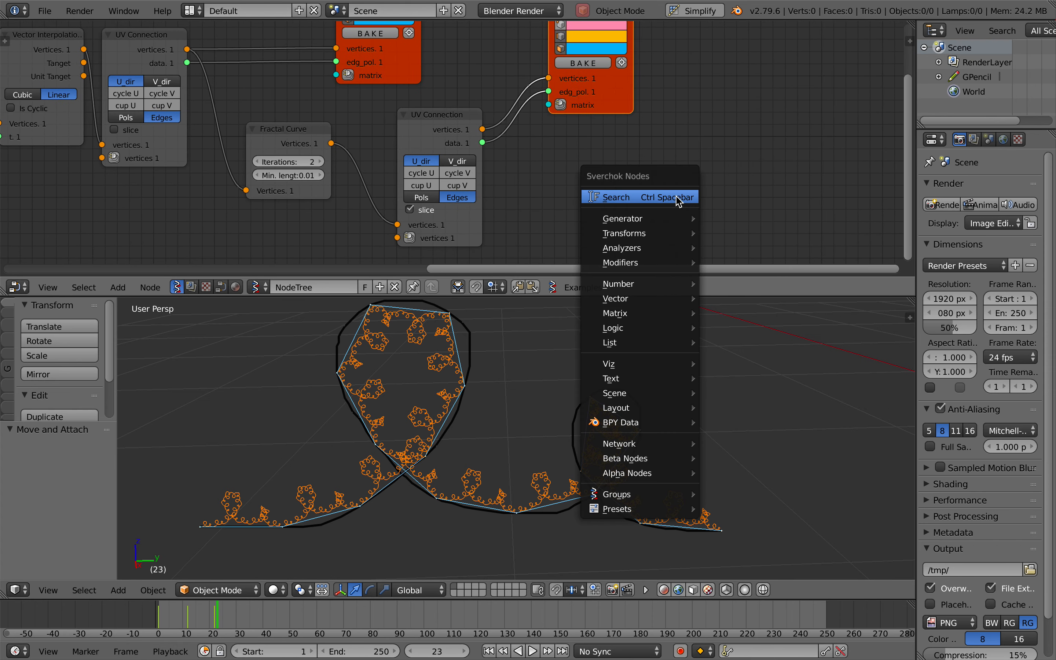
pyautogui.click(680, 200)
pyautogui.write('ci')
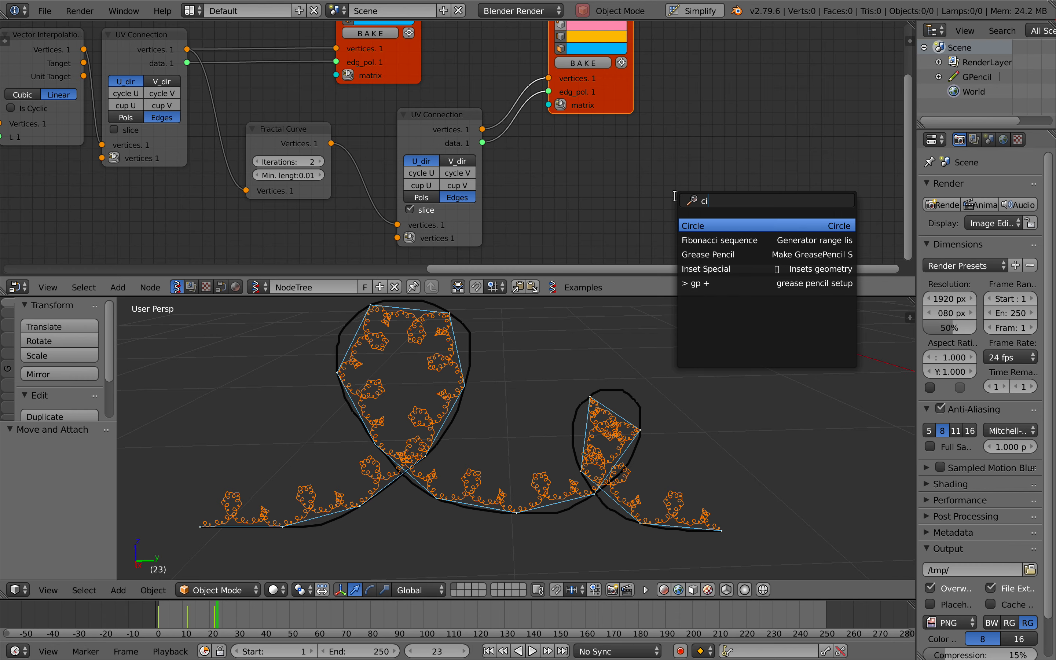
pyautogui.press('BackSpace')
pyautogui.press('BackSpace')
pyautogui.write('ngon')
pyautogui.press('Return')
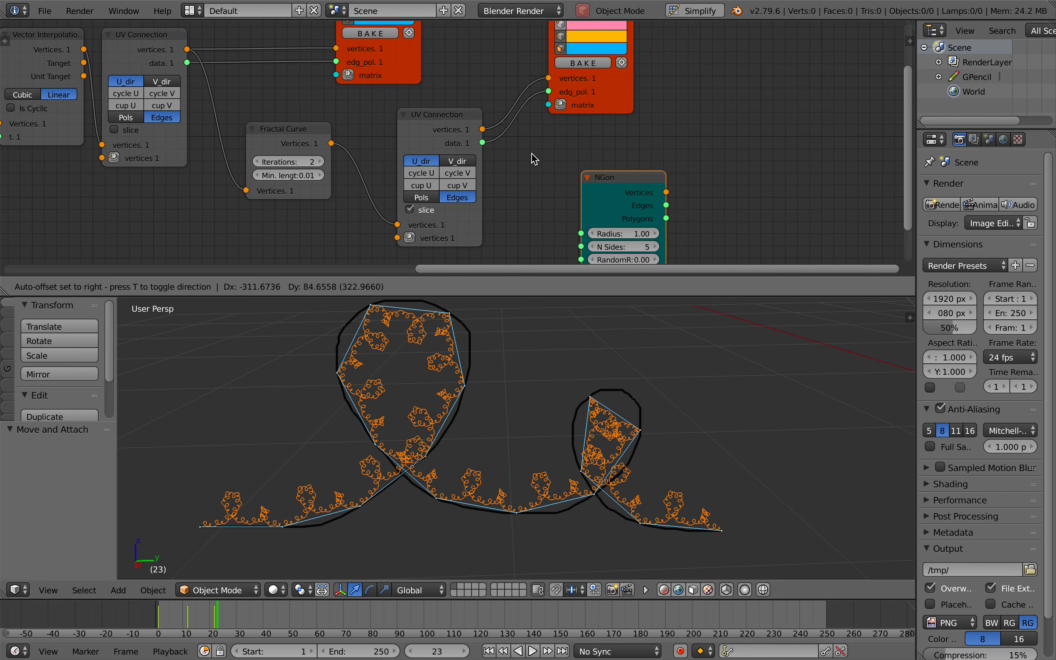
pyautogui.click(650, 173)
# - Add an Adaptive Edges node and place it beyond the NGon node
pyautogui.hotkey('alt', 'space')
pyautogui.write('edge')
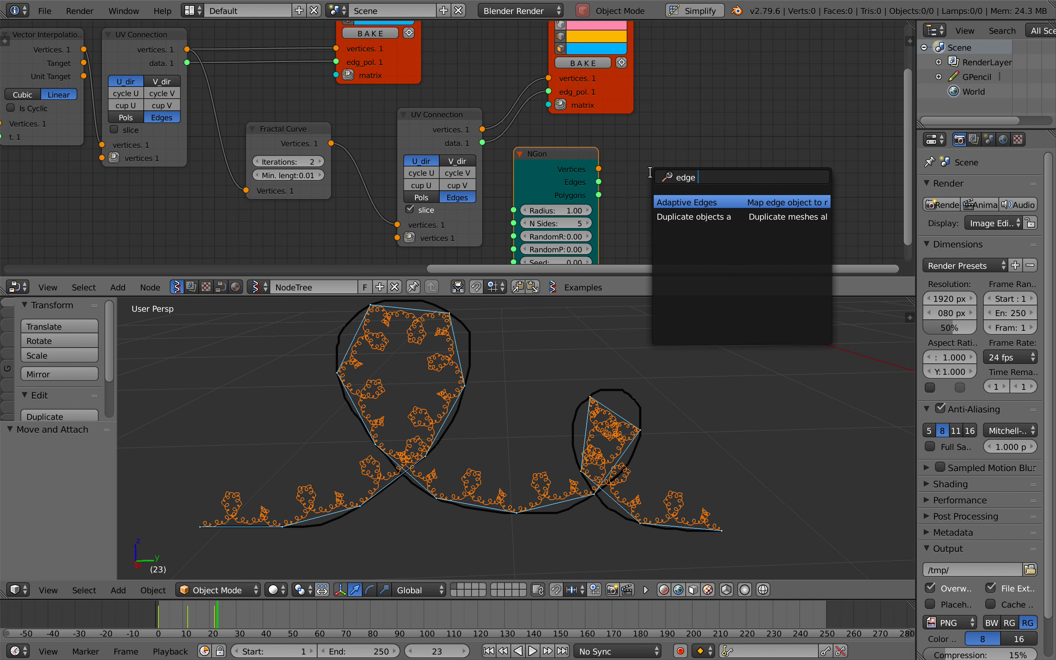
pyautogui.press('Return')
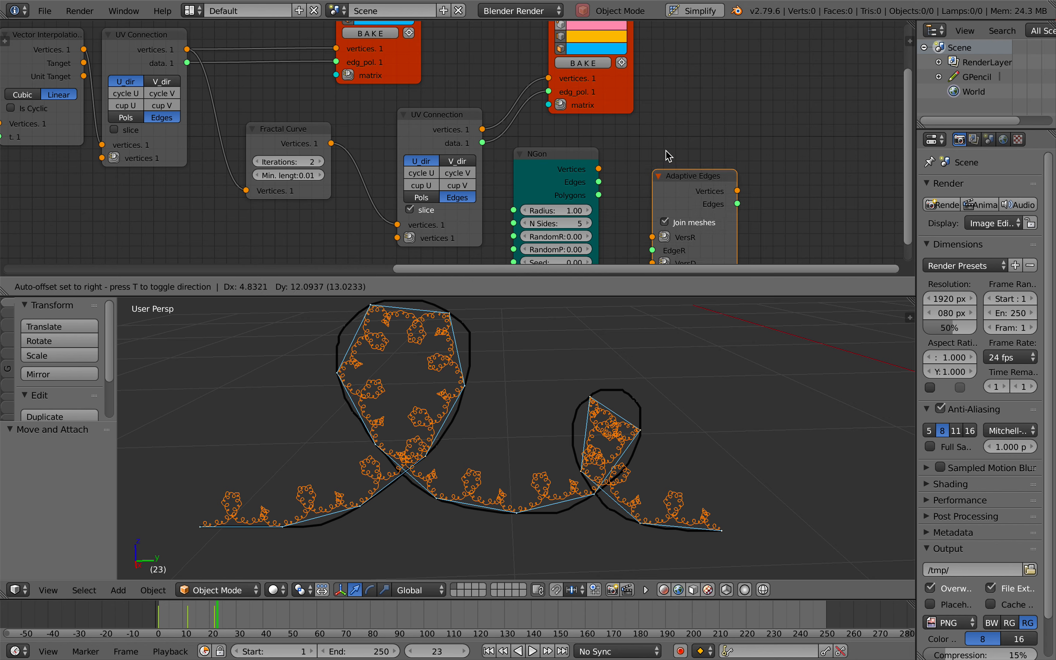
pyautogui.click(752, 72)
# - Link the UV Connection's vertices and data to VersD and EdgeD, and the NGon's vertices and edges to VersR and EdgeR
pyautogui.moveTo(482, 129)
pyautogui.mouseDown()
pyautogui.moveTo(752, 162)
pyautogui.moveTo(482, 143)
pyautogui.mouseUp()
pyautogui.moveTo(599, 169)
pyautogui.mouseDown()
pyautogui.moveTo(753, 136)
pyautogui.moveTo(608, 183)
pyautogui.mouseUp()
pyautogui.hscroll(5, 608, 182)
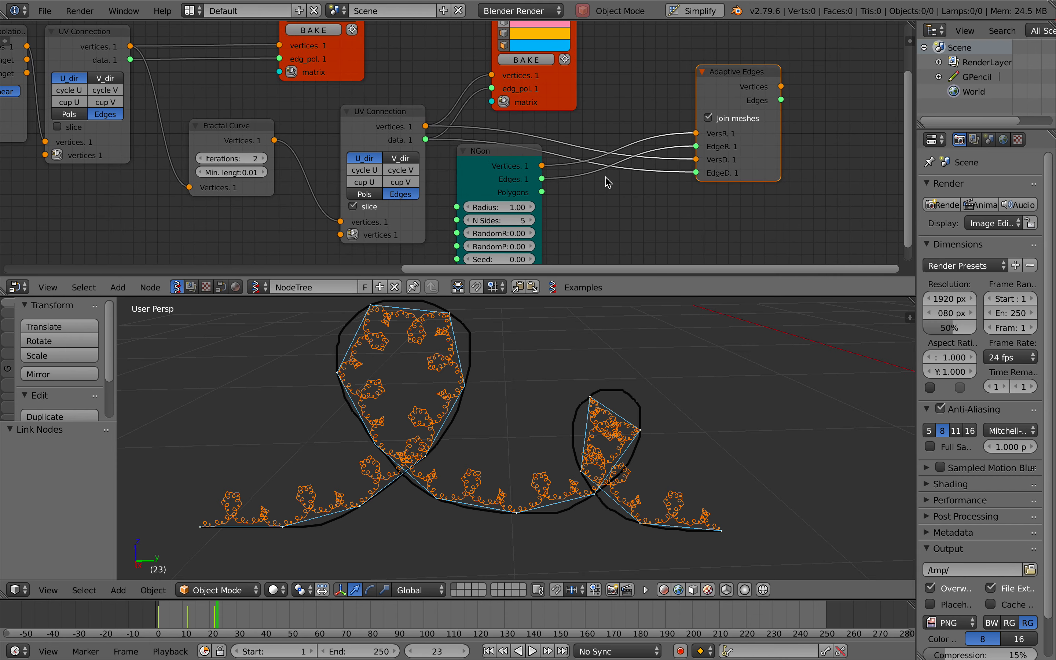
pyautogui.scroll(2, 608, 175)
pyautogui.hotkey('shift', 'd')
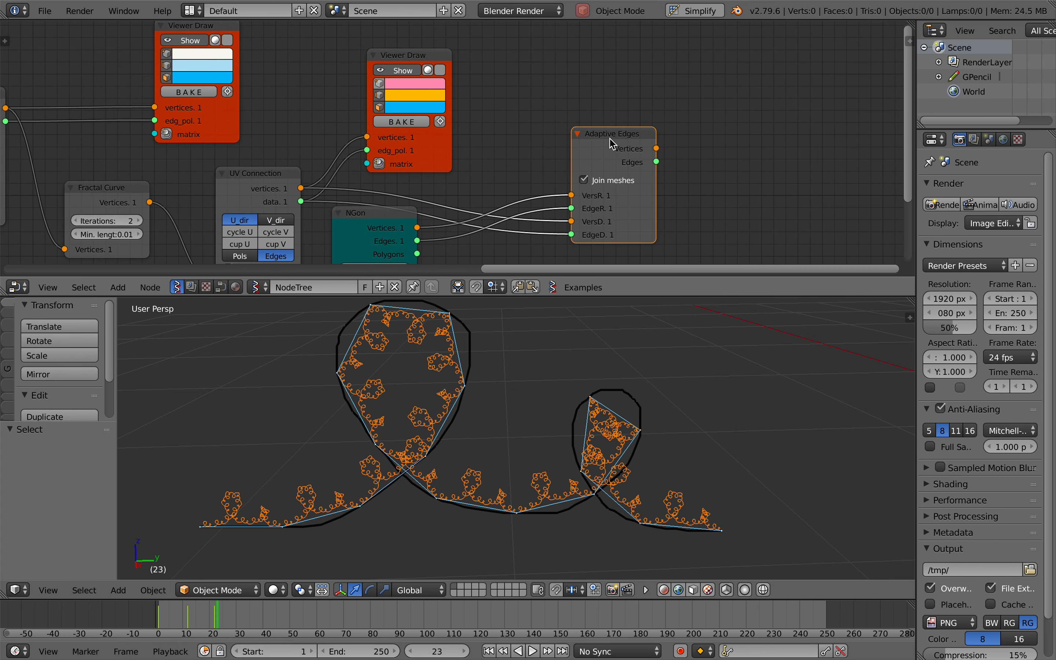
pyautogui.click(820, 143)
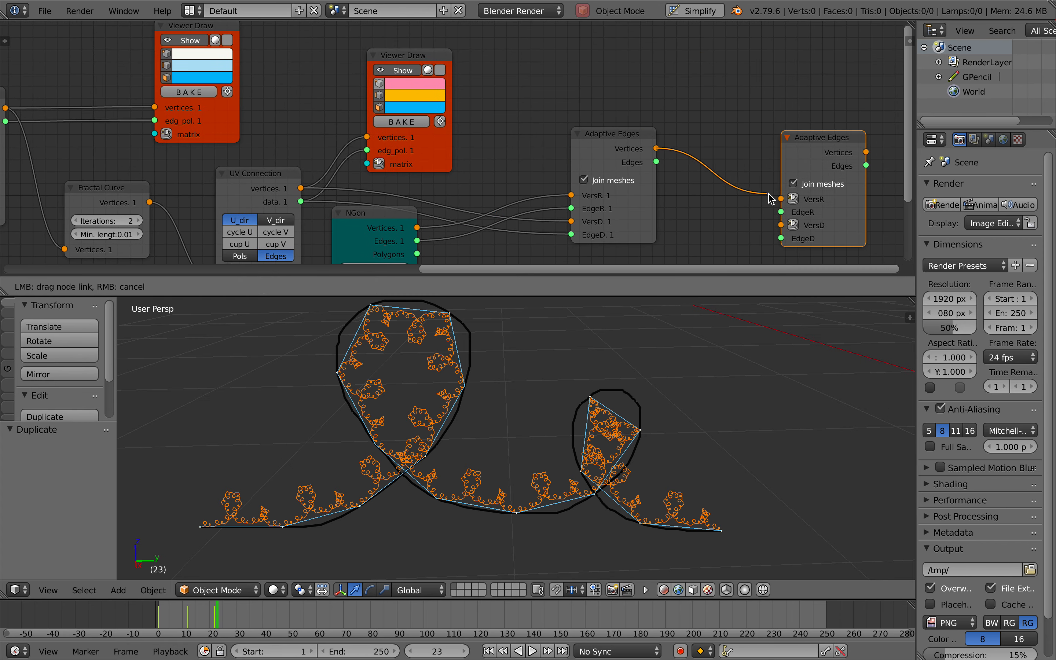
pyautogui.press('x')
# - Add a Viewer Draw node, place it beside Adaptive Edges, and save the file
pyautogui.hotkey('alt', 'space')
pyautogui.write('viewe')
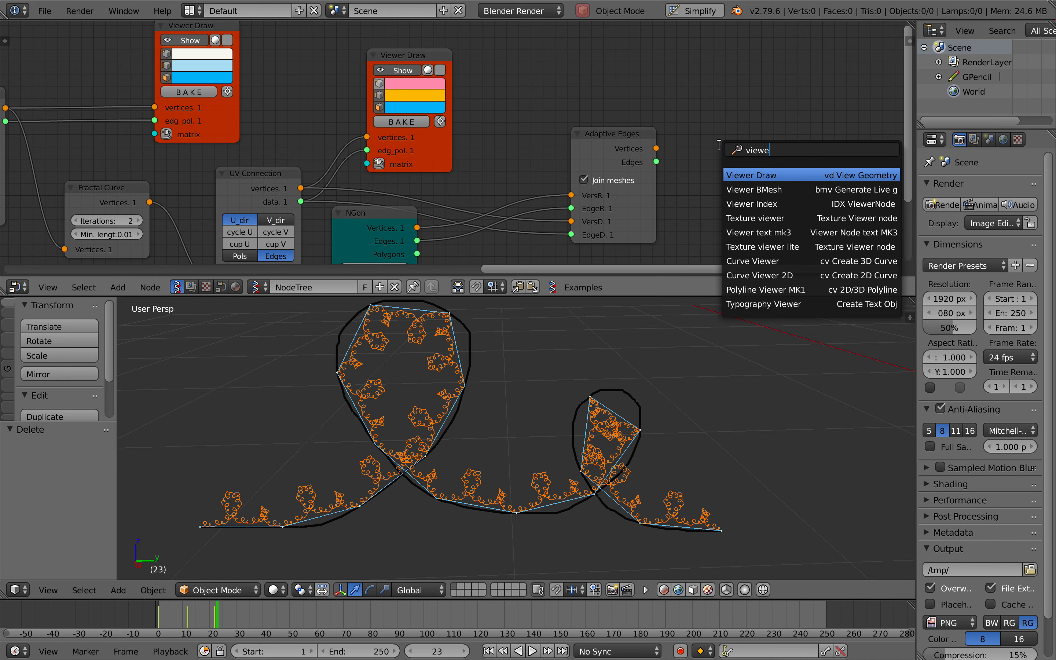
pyautogui.press('Return')
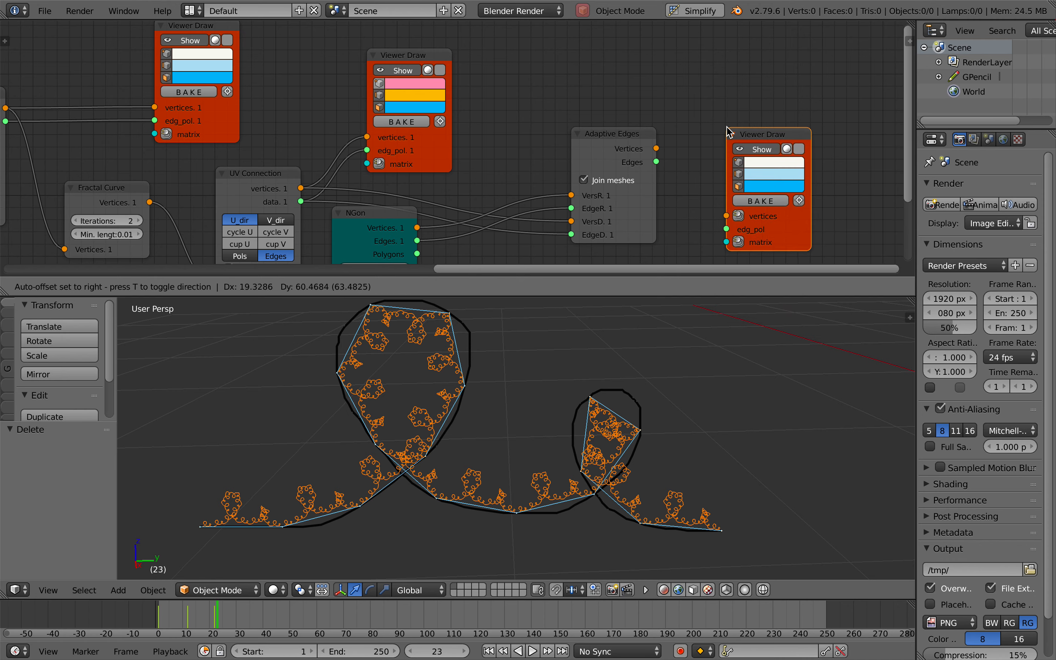
pyautogui.click(726, 126)
pyautogui.hotkey('ctrl', 's')
pyautogui.click(727, 125)
pyautogui.hscroll(7, 726, 126)
pyautogui.scroll(-3, 726, 126)
pyautogui.hotkey('shift', 'a')
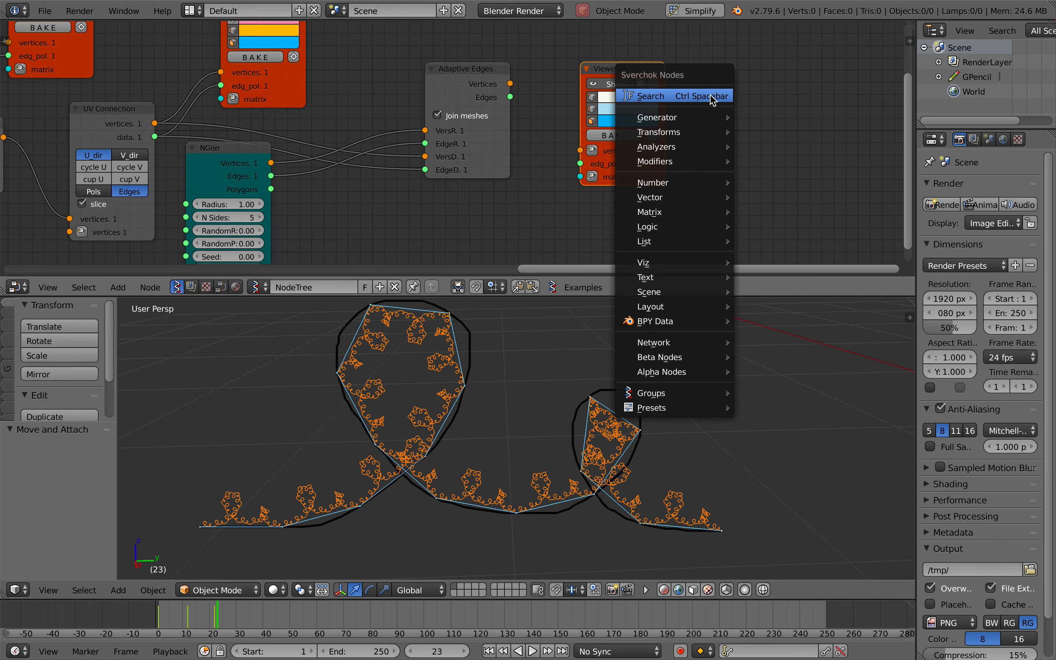
pyautogui.click(709, 94)
pyautogui.write('ada')
pyautogui.press('Down')
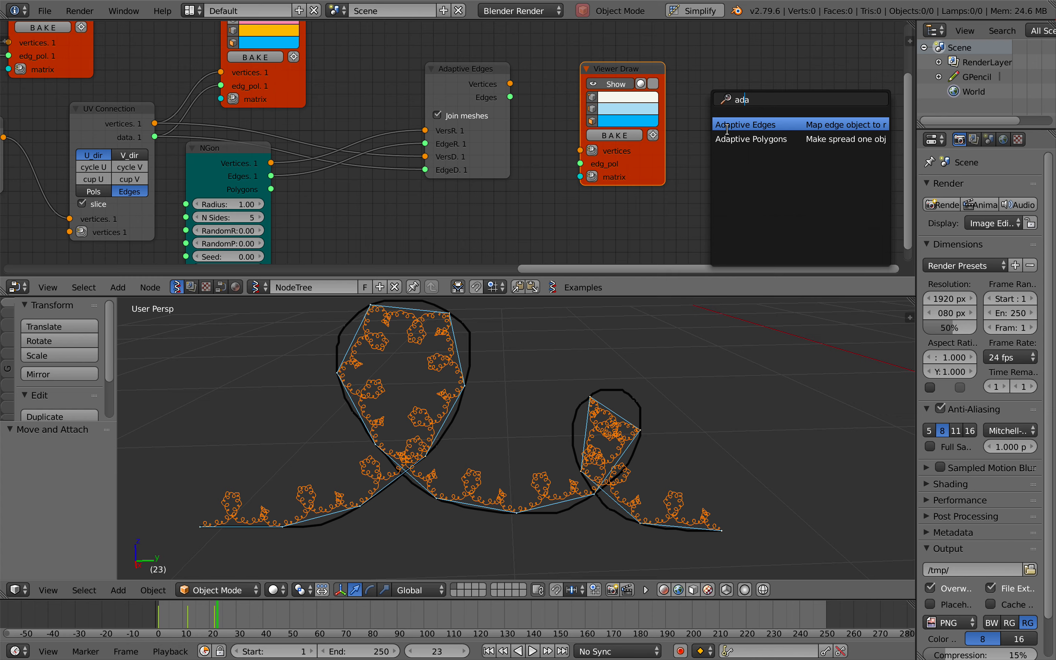
# - Link the Adaptive Edges vertices and edges to the new Viewer Draw node and save over fractal_001.blend
pyautogui.click(491, 75)
pyautogui.moveTo(475, 74)
pyautogui.mouseDown()
pyautogui.moveTo(580, 151)
pyautogui.moveTo(510, 103)
pyautogui.mouseUp()
pyautogui.scroll(-3, 459, 382)
pyautogui.hotkey('ctrl', 's')
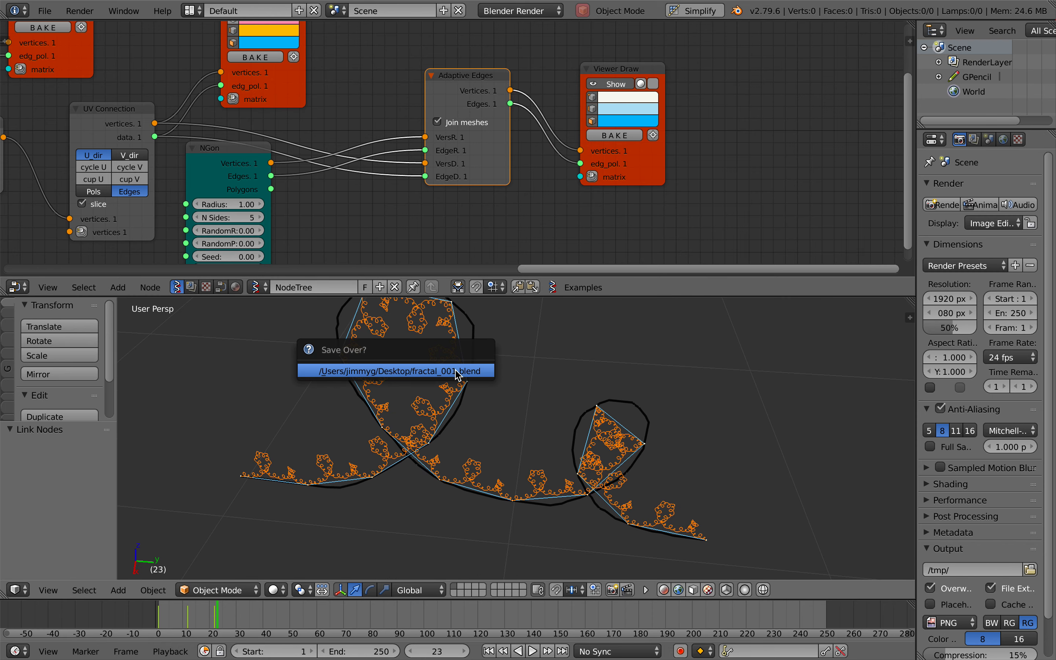
pyautogui.click(457, 374)
# - Set the NGon's radius to 1.36
pyautogui.hscroll(-3, 533, 205)
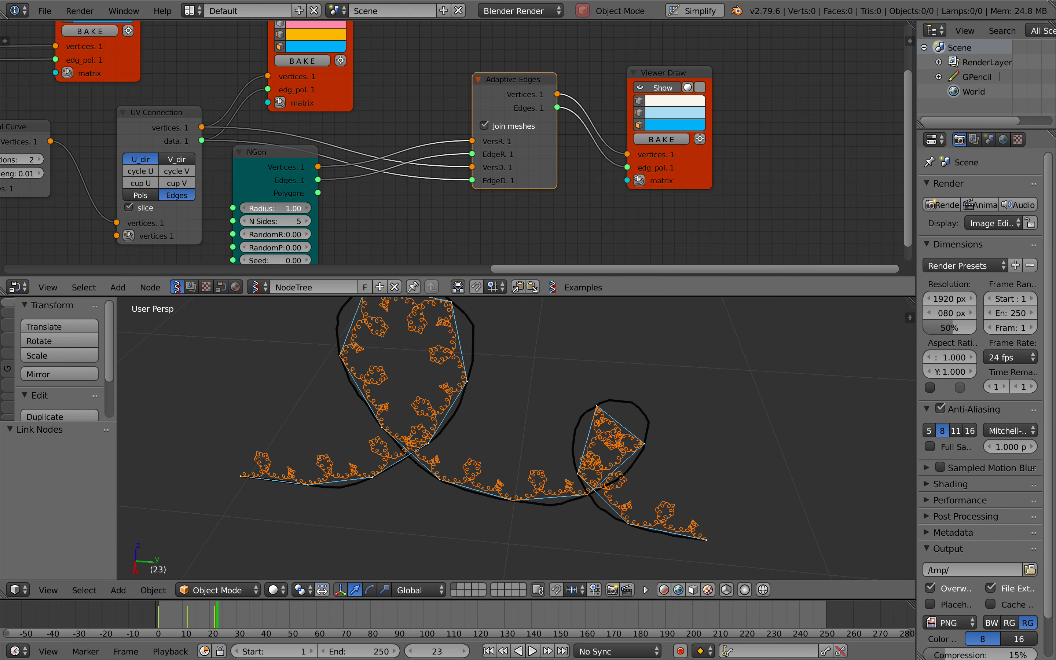
pyautogui.scroll(-10, 349, 321)
pyautogui.hscroll(-5, 539, 452)
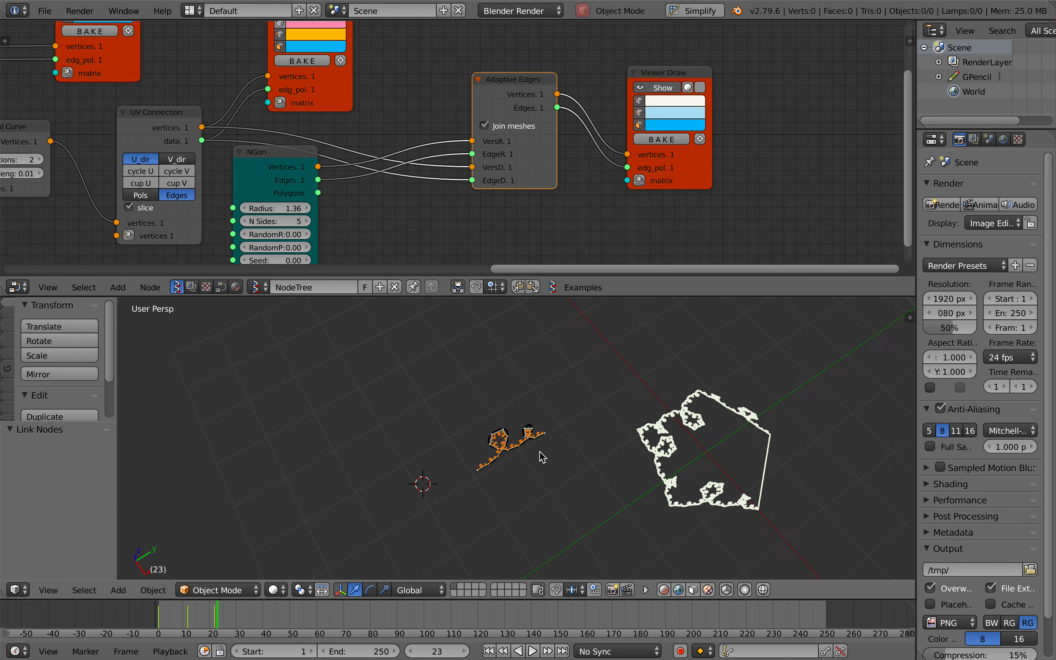
# - Examine the fractal mapped onto the pentagon's edges from above, from the side and at close range
pyautogui.keyDown('shift'); pyautogui.hscroll(5, 540, 457); pyautogui.keyUp('shift')
pyautogui.scroll(2, 540, 456)
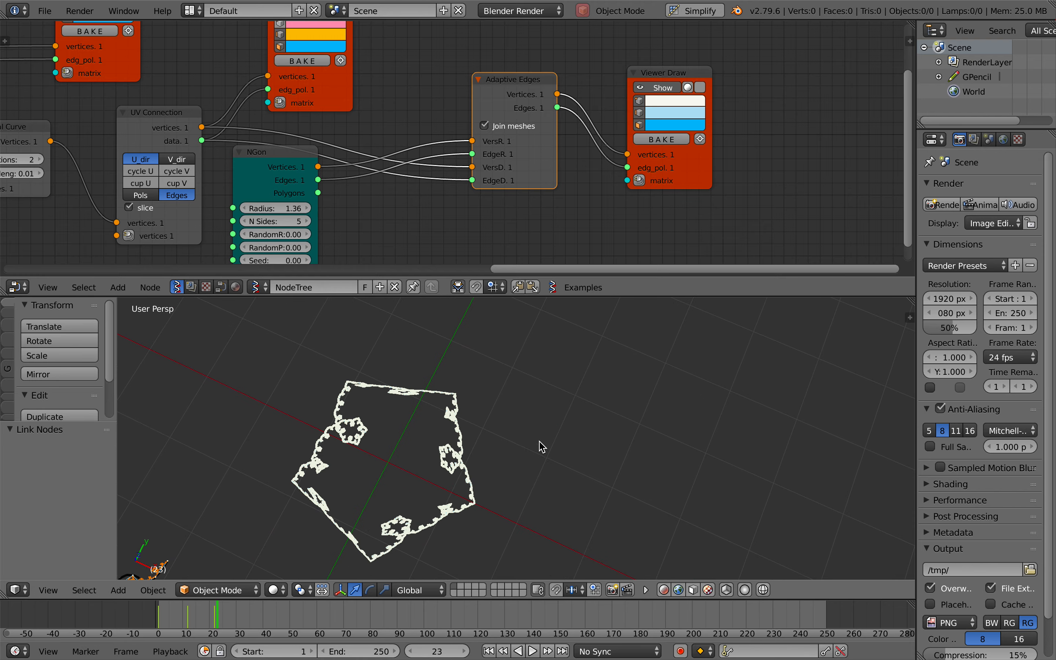
pyautogui.scroll(-10, 540, 447)
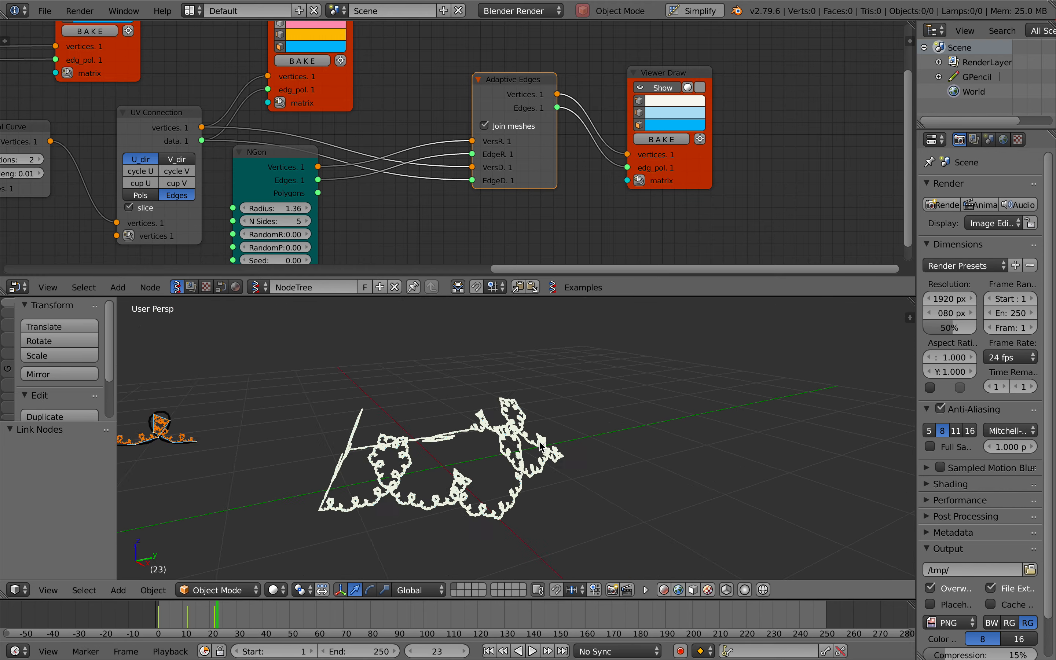
pyautogui.scroll(15, 540, 445)
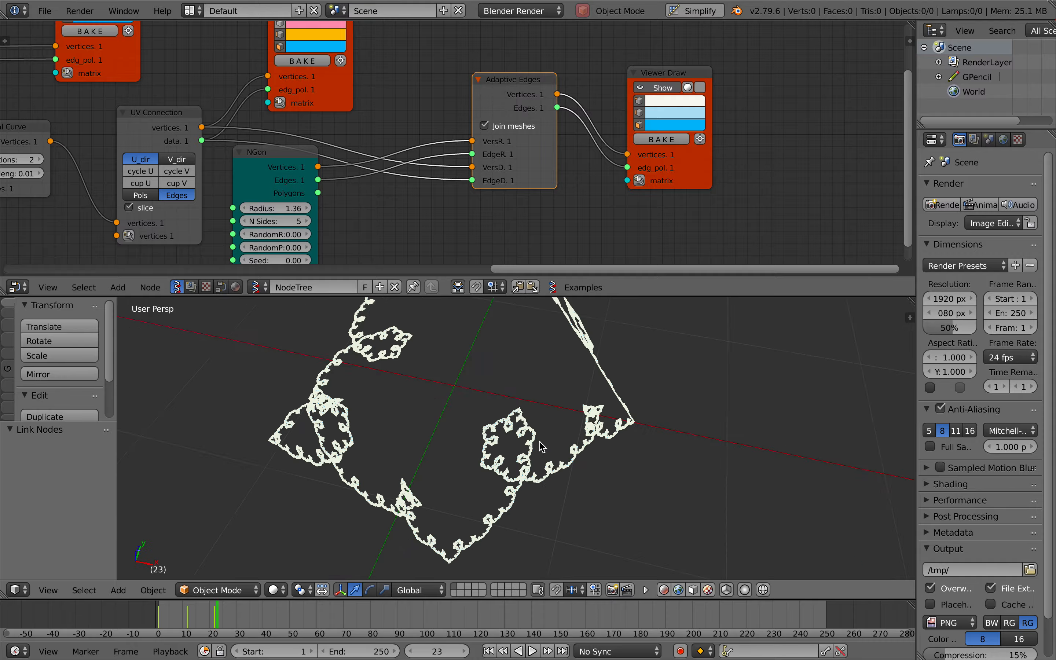
pyautogui.scroll(-10, 541, 445)
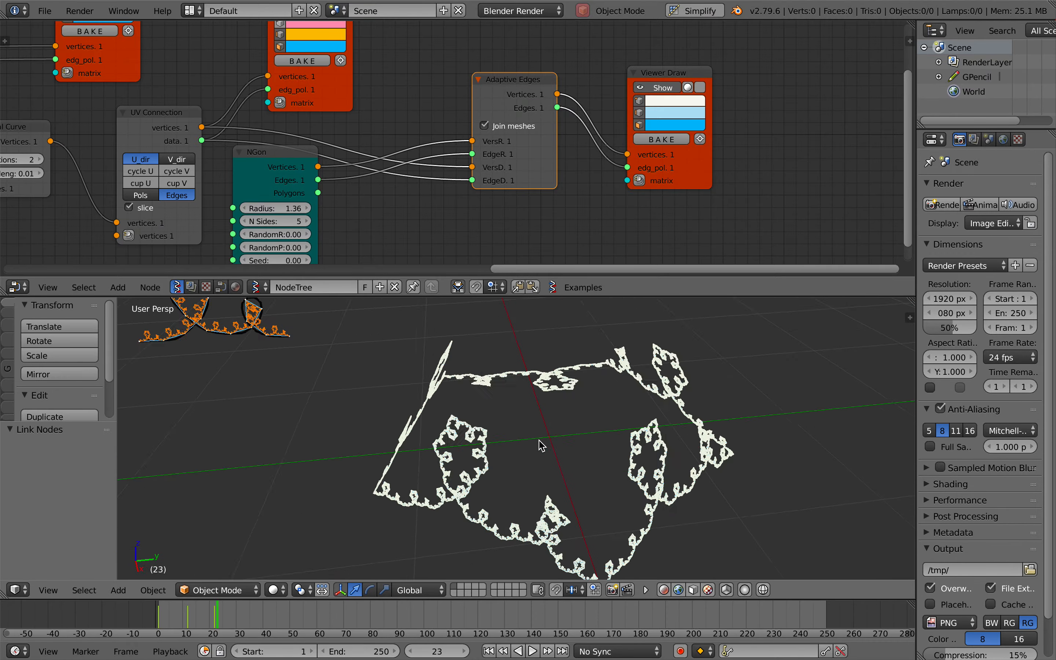
pyautogui.hscroll(-4, 542, 445)
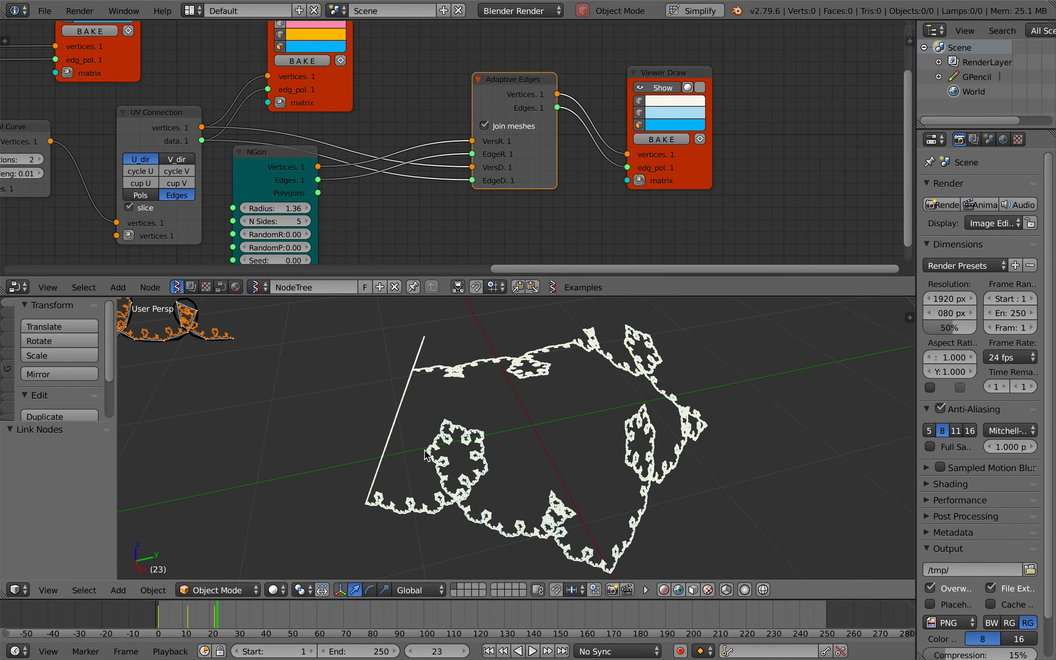
pyautogui.scroll(-15, 425, 454)
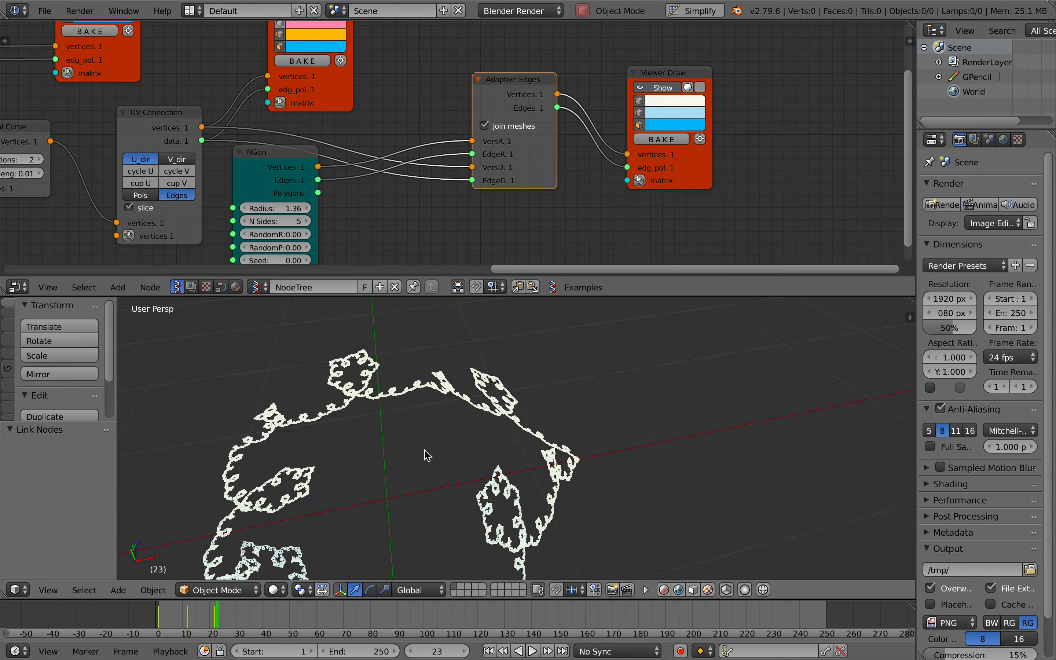
pyautogui.scroll(-10, 425, 454)
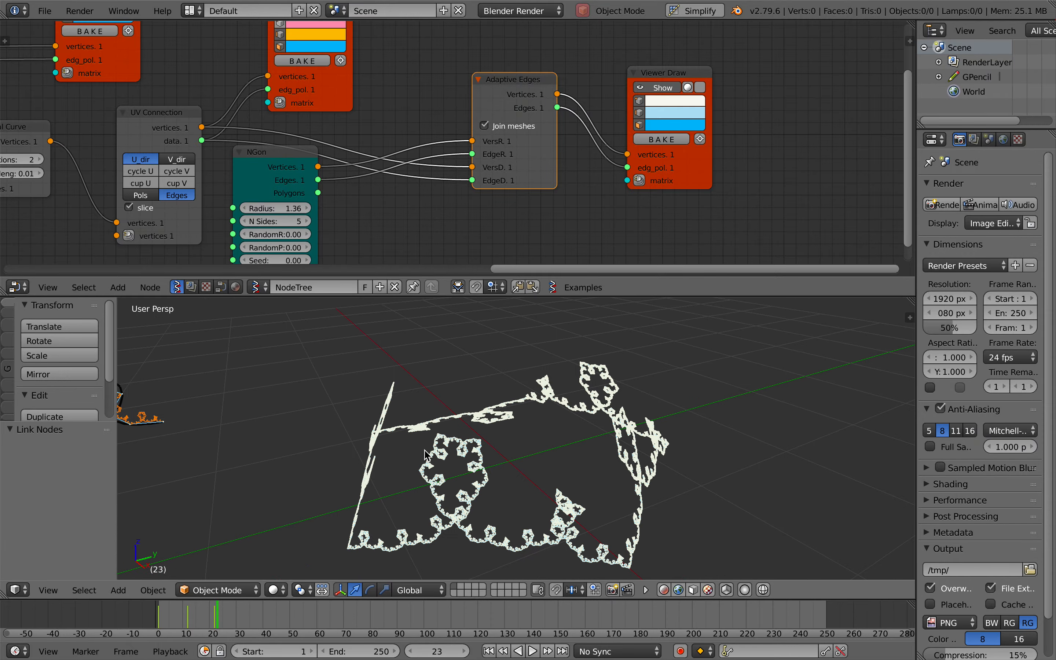
pyautogui.scroll(-5, 501, 440)
pyautogui.scroll(10, 501, 440)
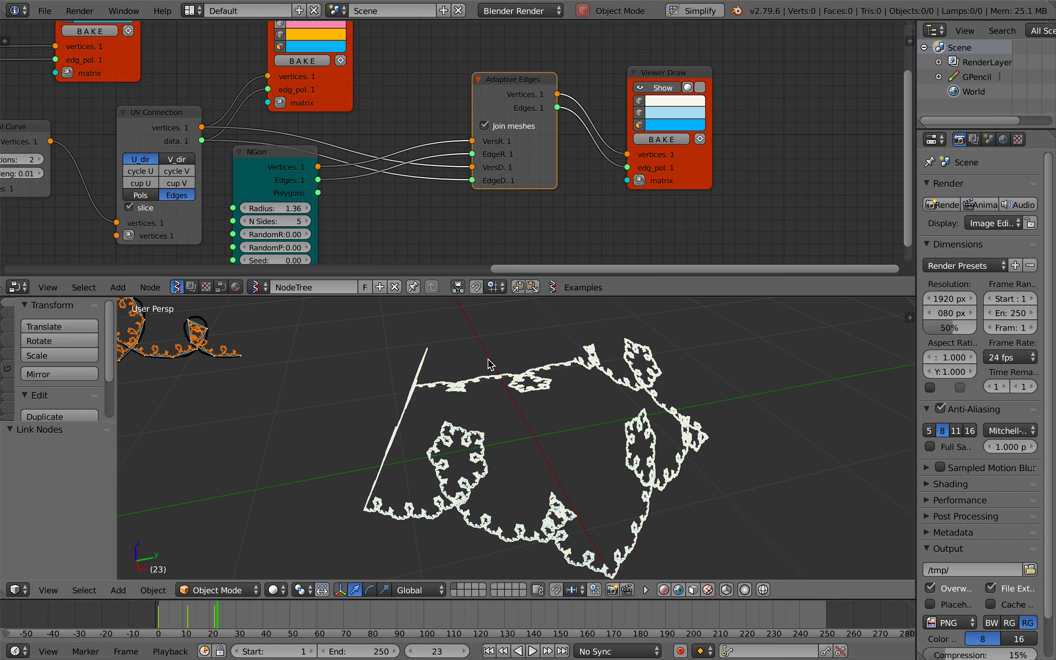
# - Set the NGon's radius to 1.60 and hide the vertices in the Viewer Draw node fed by Adaptive Edges
pyautogui.moveTo(299, 209)
pyautogui.mouseDown()
pyautogui.moveTo(316, 209)
pyautogui.moveTo(301, 209)
pyautogui.mouseUp()
pyautogui.click(639, 102)
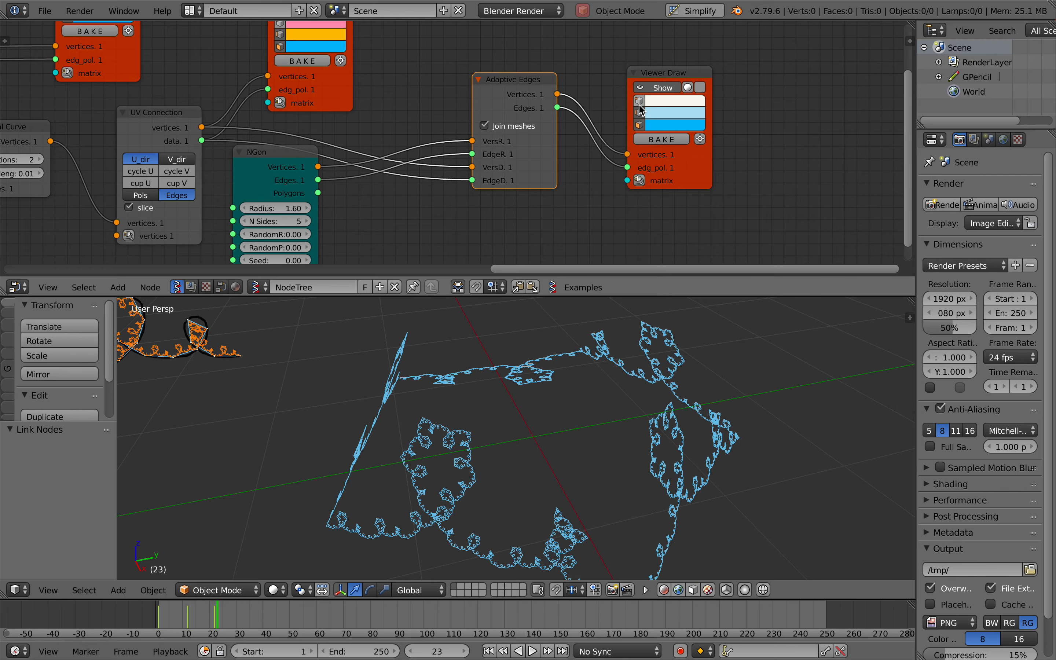
# - Set the edge color of the Viewer Draw node fed by Adaptive Edges to lime green
pyautogui.click(670, 117)
pyautogui.click(681, 152)
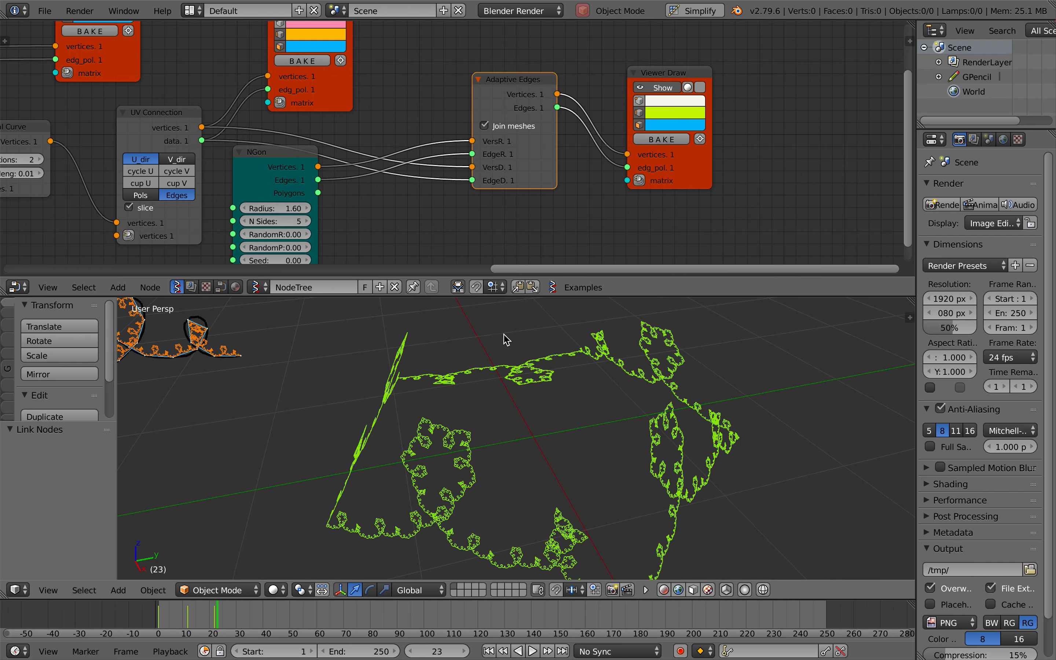
# - Try 10 sides on the NGon, then settle on 8 sides for the mapped fractal ring
pyautogui.moveTo(312, 224); pyautogui.dragTo(317, 197, button='middle')
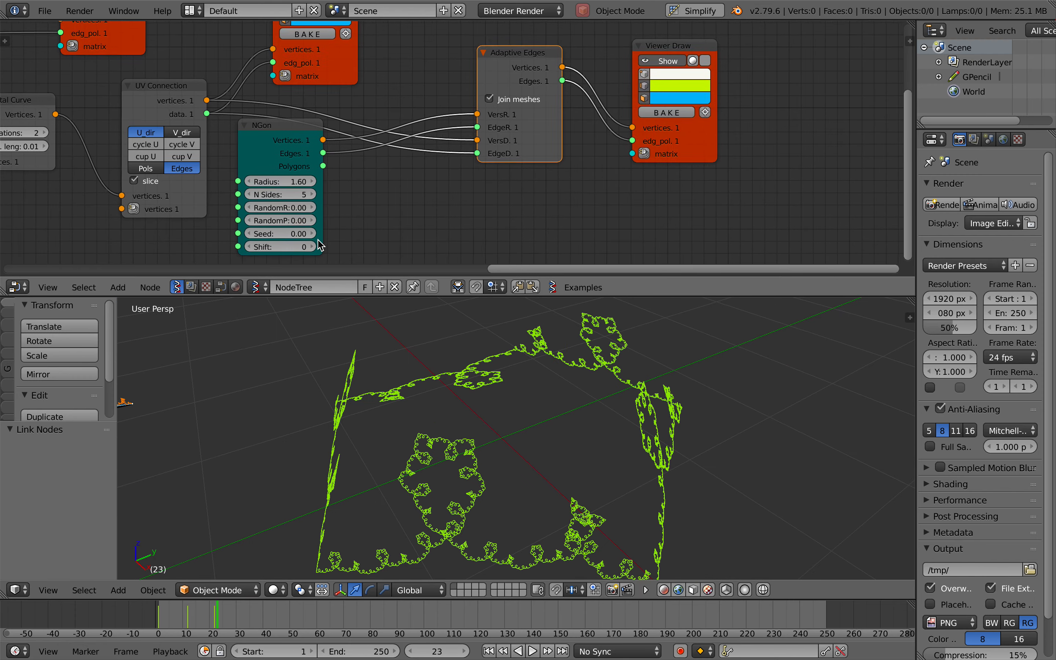
pyautogui.click(316, 194)
pyautogui.click(315, 194)
pyautogui.click(316, 194)
pyautogui.click(248, 201)
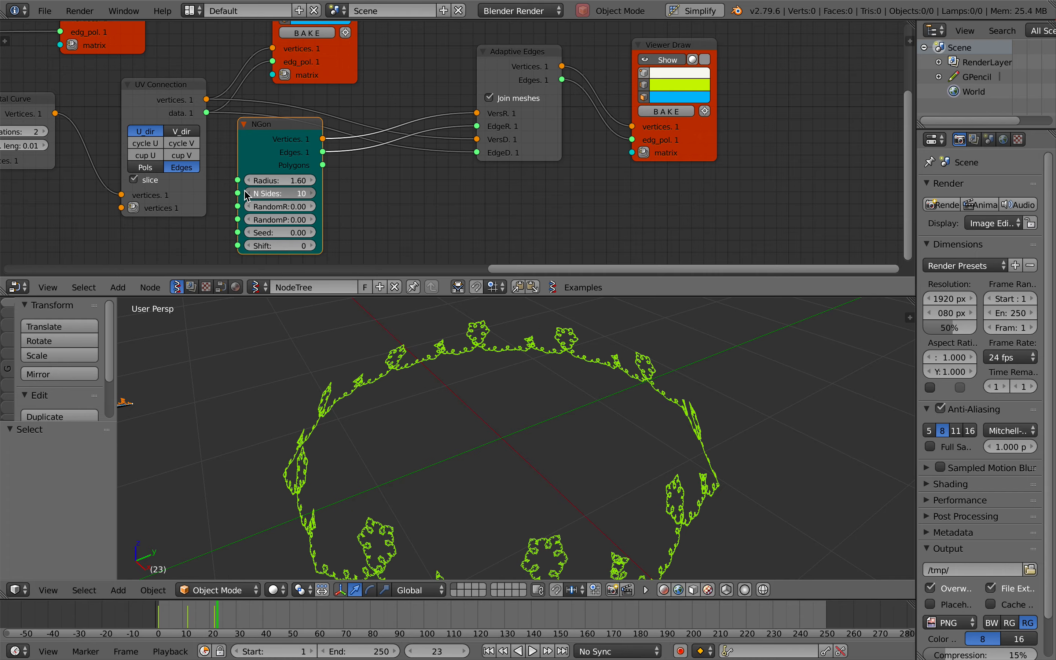
pyautogui.scroll(-10, 385, 470)
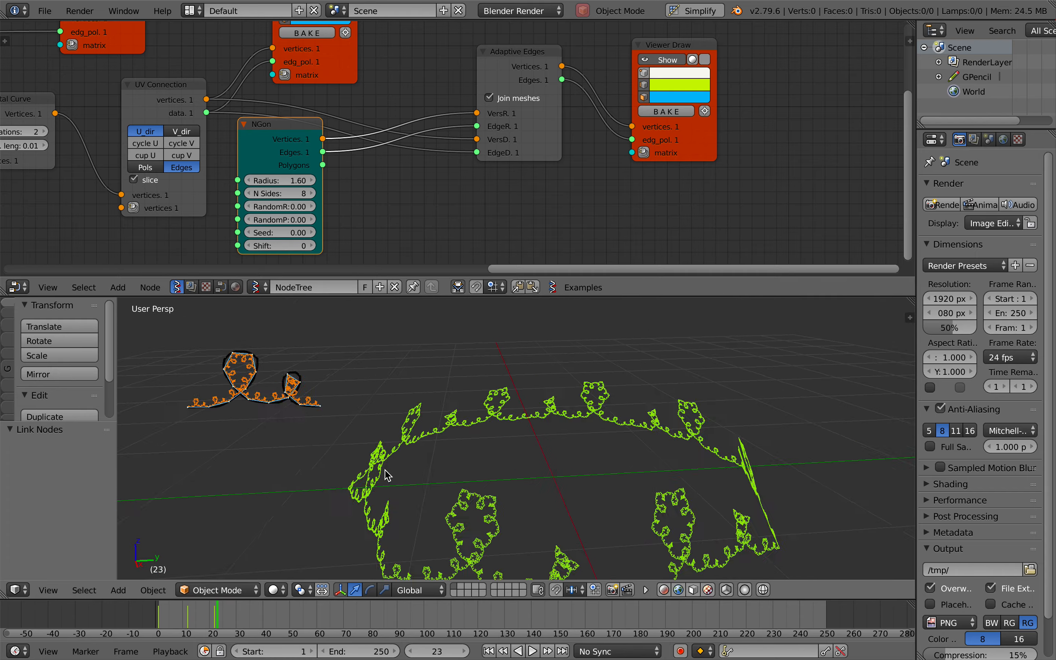
pyautogui.keyDown('shift'); pyautogui.scroll(-1, 384, 469); pyautogui.keyUp('shift')
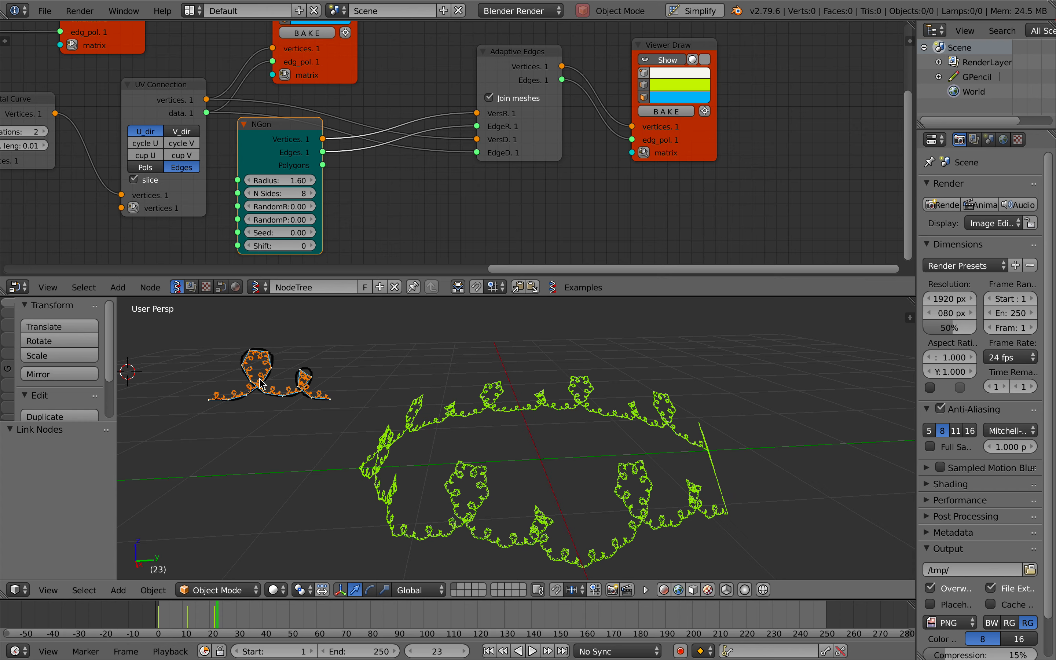
# - Compare the fractal strokes and their mapping around the NGon at frames 20, 11, 8 and 7
pyautogui.click(214, 616)
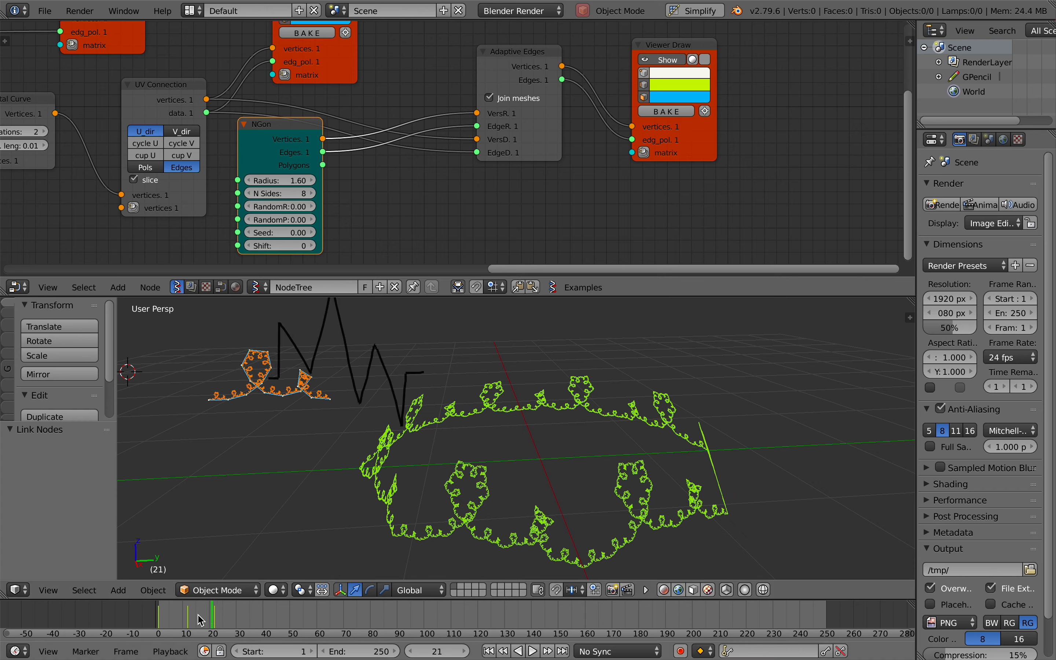
pyautogui.press('Left')
pyautogui.scroll(10, 518, 443)
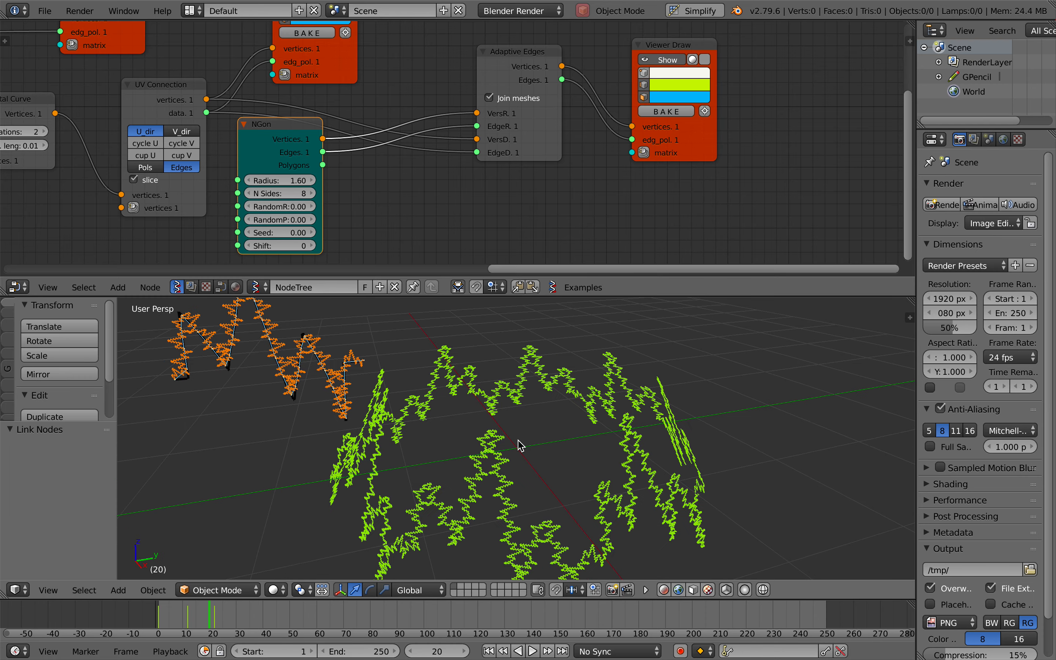
pyautogui.click(187, 609)
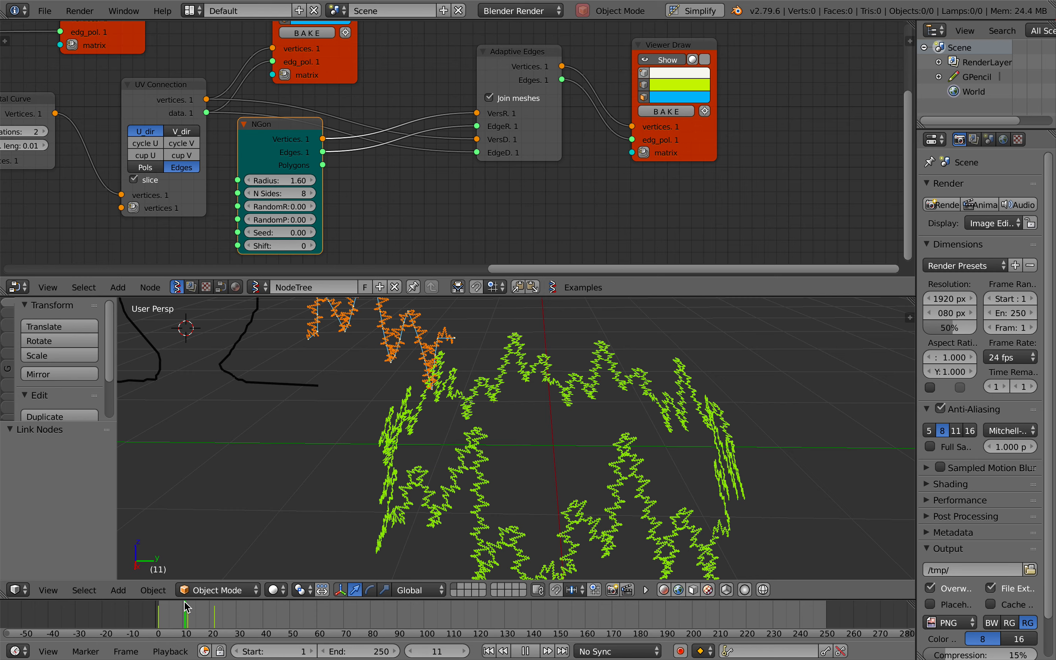
pyautogui.click(262, 465)
pyautogui.hotkey('alt', 'a')
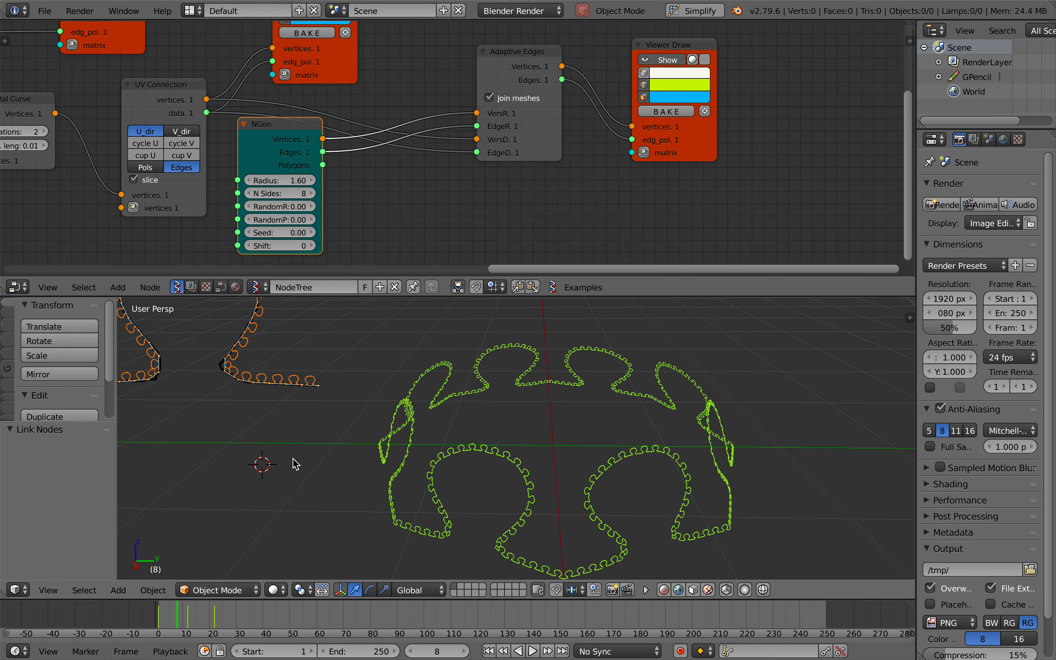
pyautogui.hscroll(-5, 318, 414)
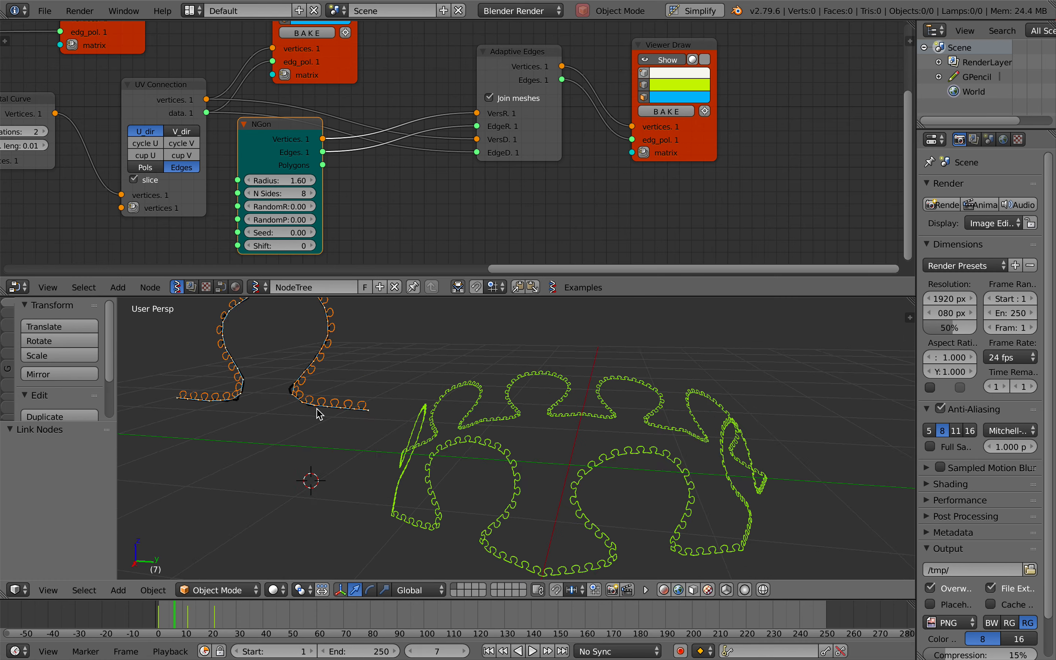
# - Save over fractal_001.blend with the octagon mapping in place
pyautogui.hscroll(8, 318, 414)
pyautogui.hscroll(-10, 319, 414)
pyautogui.hotkey('ctrl', 's')
pyautogui.click(318, 414)
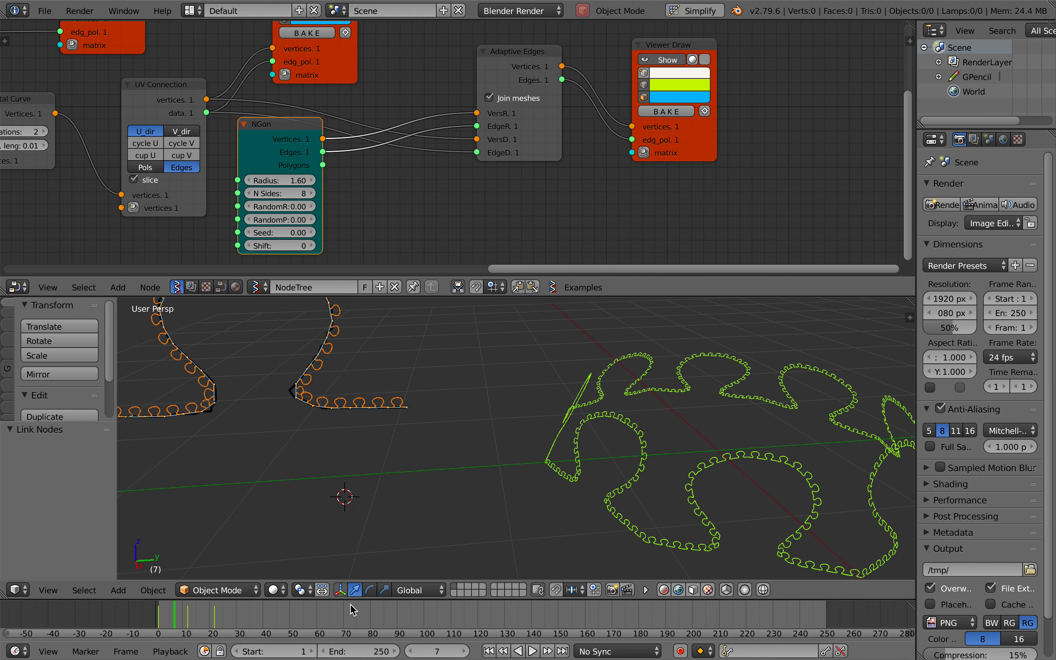
# - Go to frame 29, frame an empty area beside the stroke and save over the file again
pyautogui.click(234, 624)
pyautogui.hscroll(6, 404, 410)
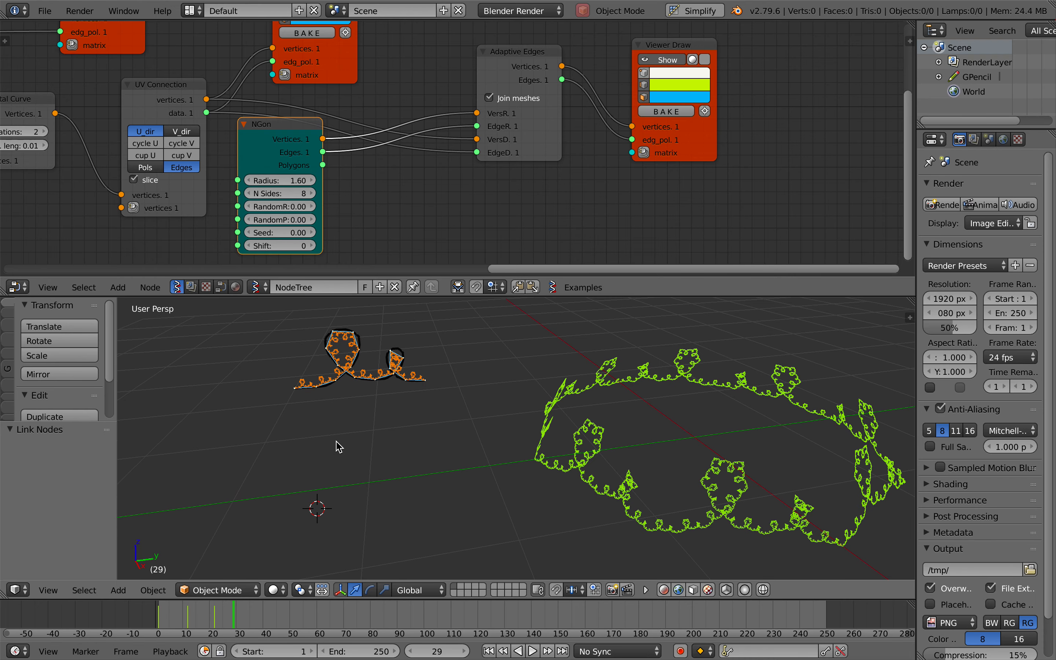
pyautogui.hscroll(-10, 284, 449)
pyautogui.hotkey('ctrl', 's')
pyautogui.click(284, 449)
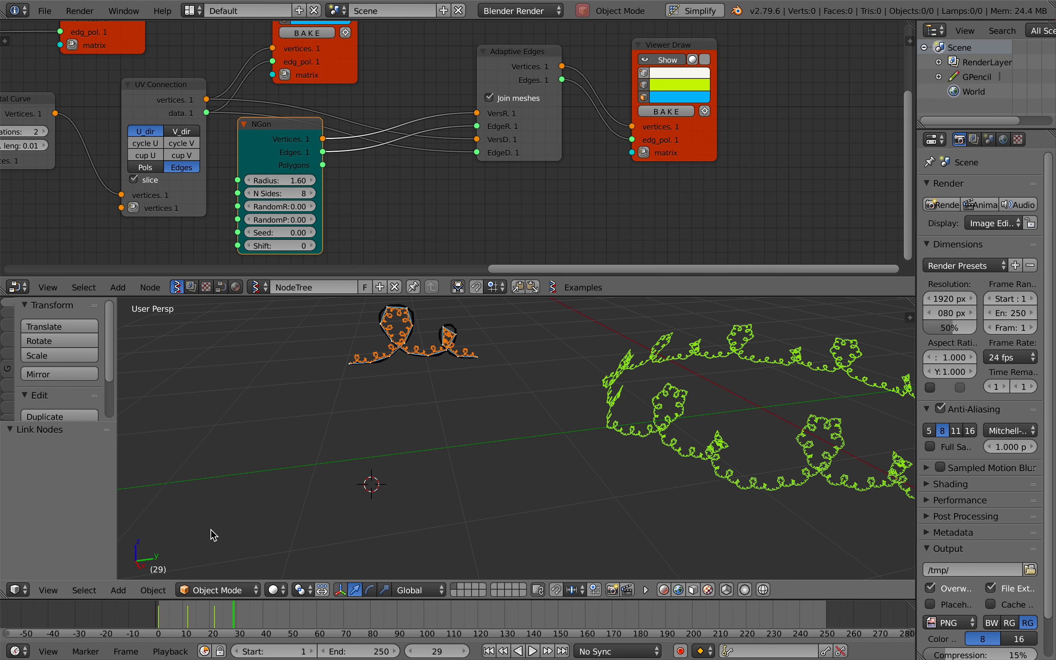
# - Handwrite the word "blend" in cursive with the grease pencil on frame 29 and advance to frame 30
pyautogui.moveTo(202, 530)
pyautogui.mouseDown()
pyautogui.moveTo(224, 509)
pyautogui.moveTo(271, 389)
pyautogui.moveTo(286, 526)
pyautogui.mouseUp()
pyautogui.moveTo(263, 487)
pyautogui.mouseDown()
pyautogui.moveTo(342, 410)
pyautogui.moveTo(335, 497)
pyautogui.mouseUp()
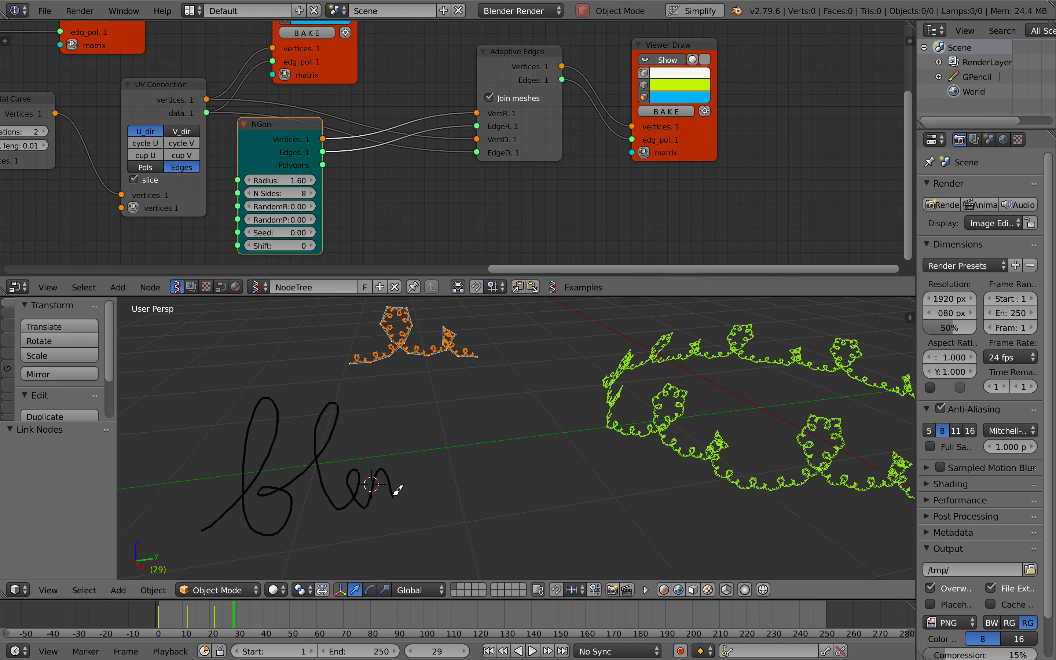
pyautogui.moveTo(424, 479); pyautogui.dragTo(442, 412)
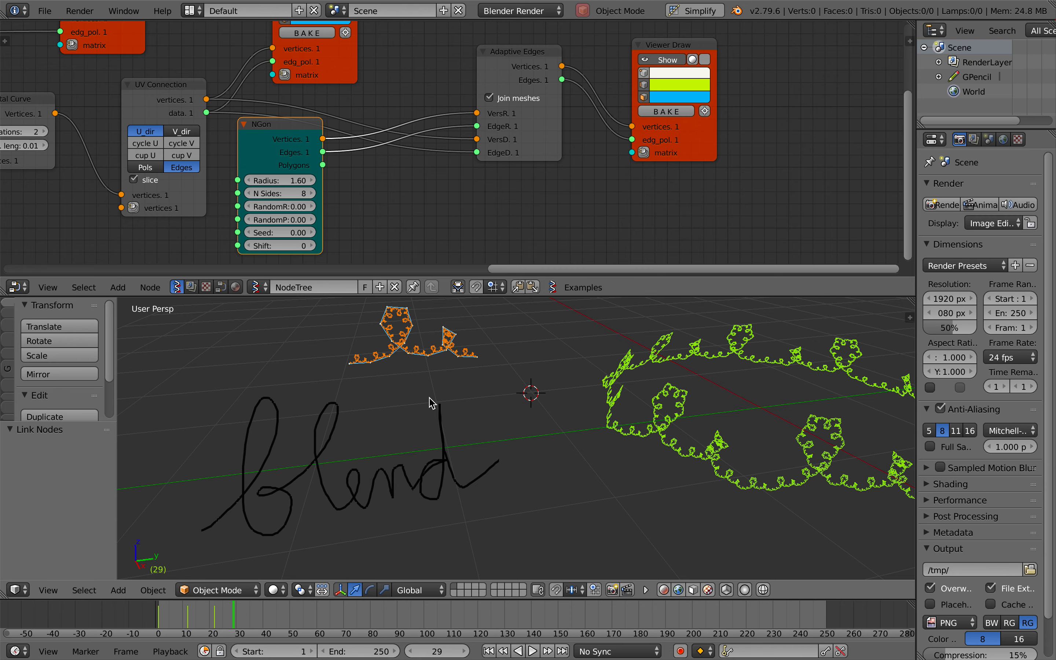
pyautogui.press('Right')
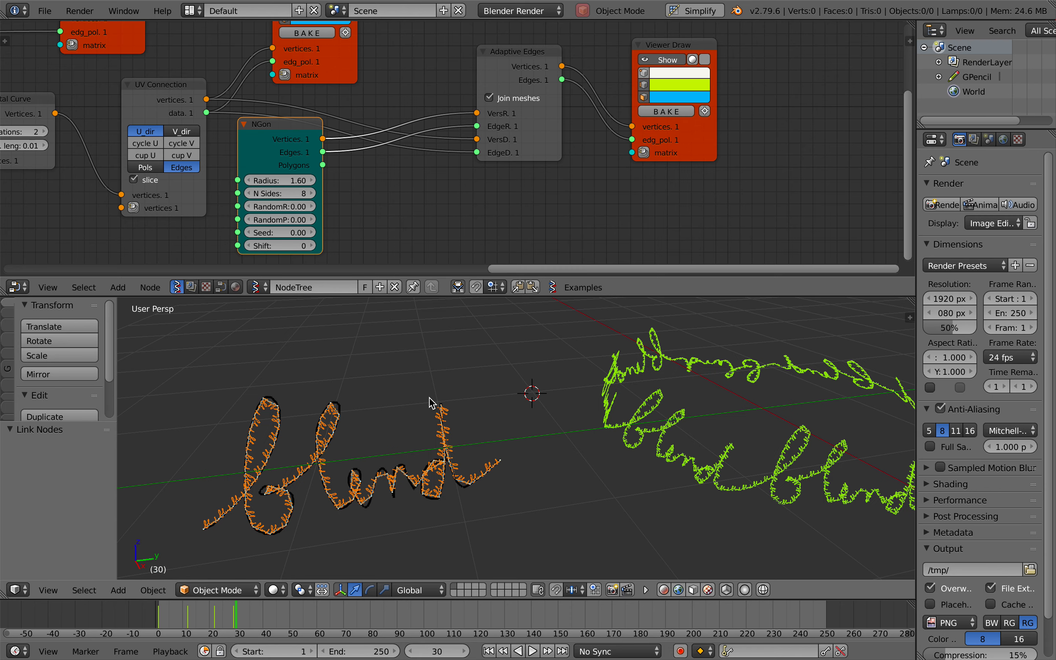
pyautogui.hscroll(3, 429, 397)
pyautogui.hscroll(2, 430, 397)
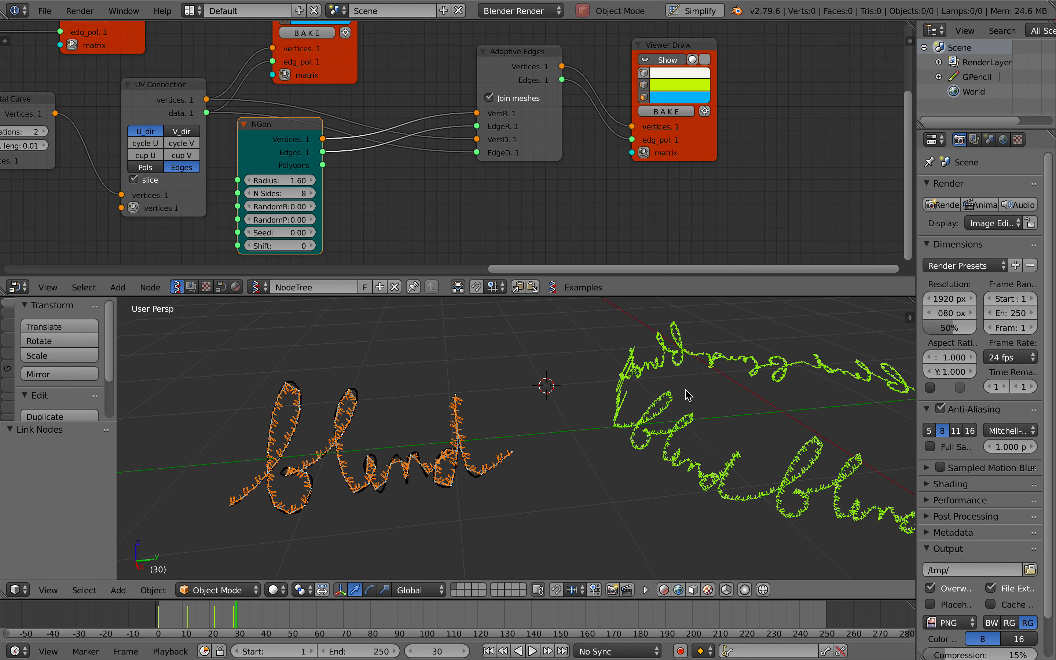
pyautogui.scroll(-2, 688, 396)
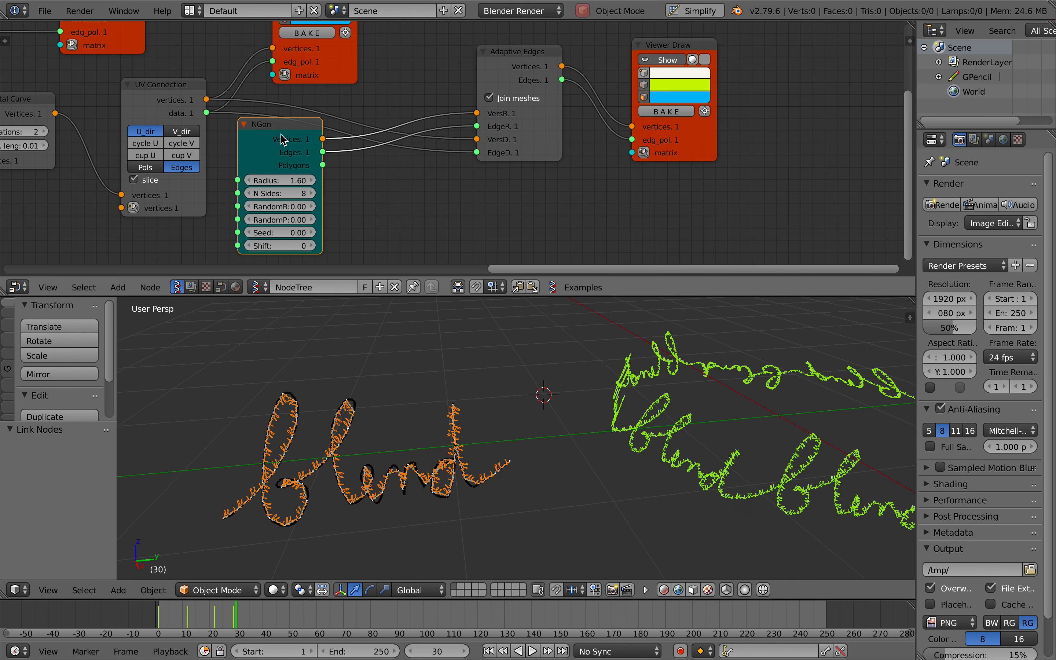
# - Delete the NGon and Adaptive Edges nodes together with the Viewer Draw node they feed
pyautogui.click(512, 63)
pyautogui.keyDown('shift'); pyautogui.click(657, 42); pyautogui.keyUp('shift')
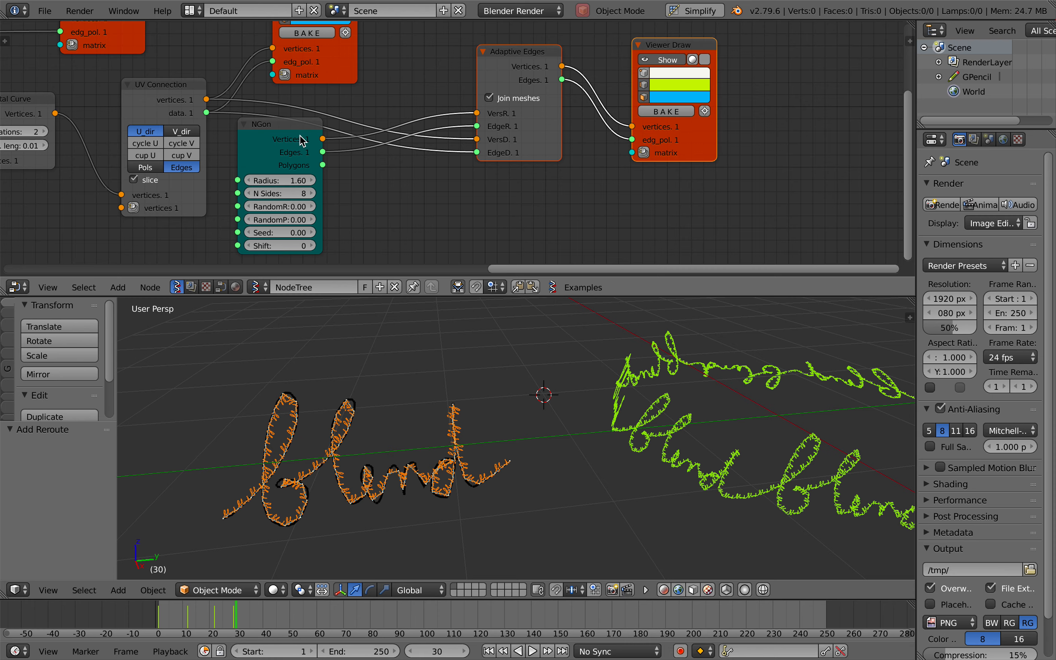
pyautogui.keyDown('shift'); pyautogui.click(271, 132); pyautogui.keyUp('shift')
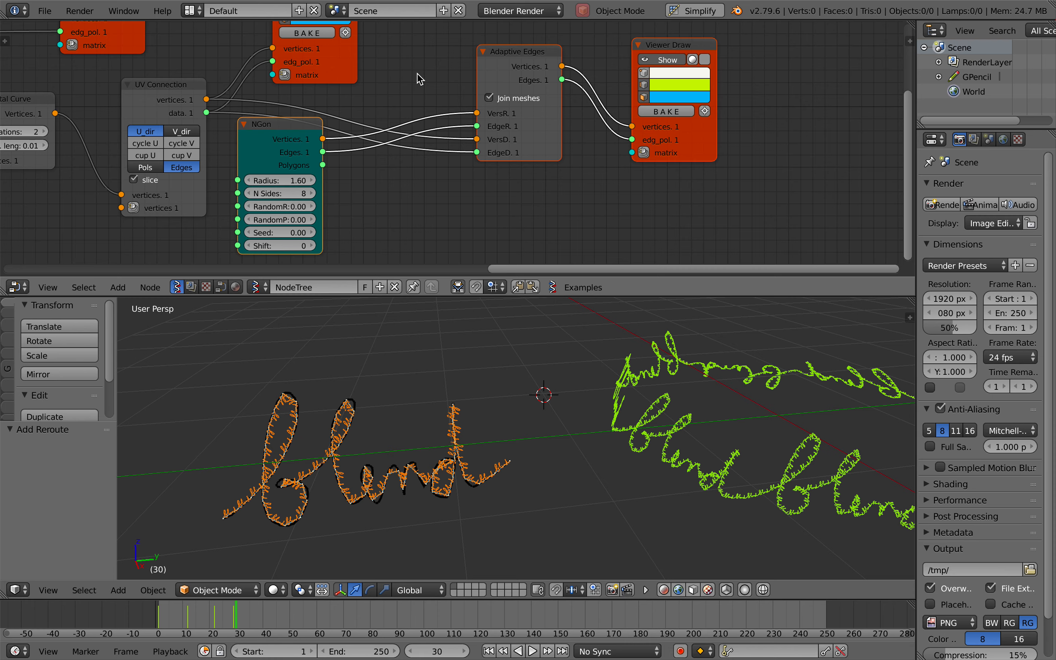
pyautogui.press('x')
pyautogui.press('Home')
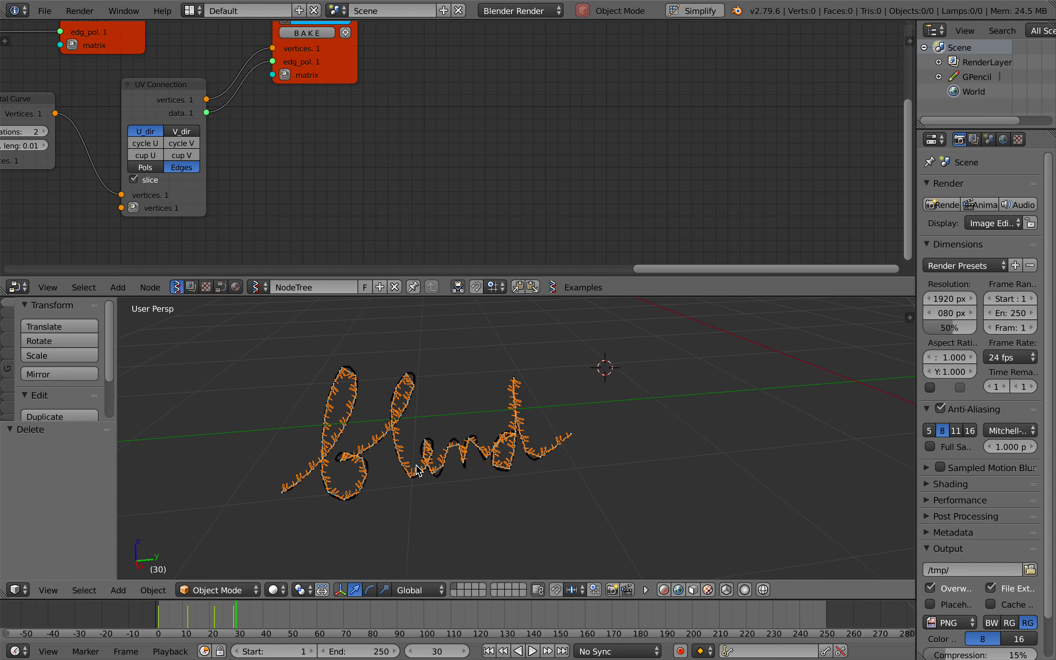
# - Check the fractal lettering up close and save the reduced node setup over fractal_001.blend
pyautogui.scroll(5, 418, 470)
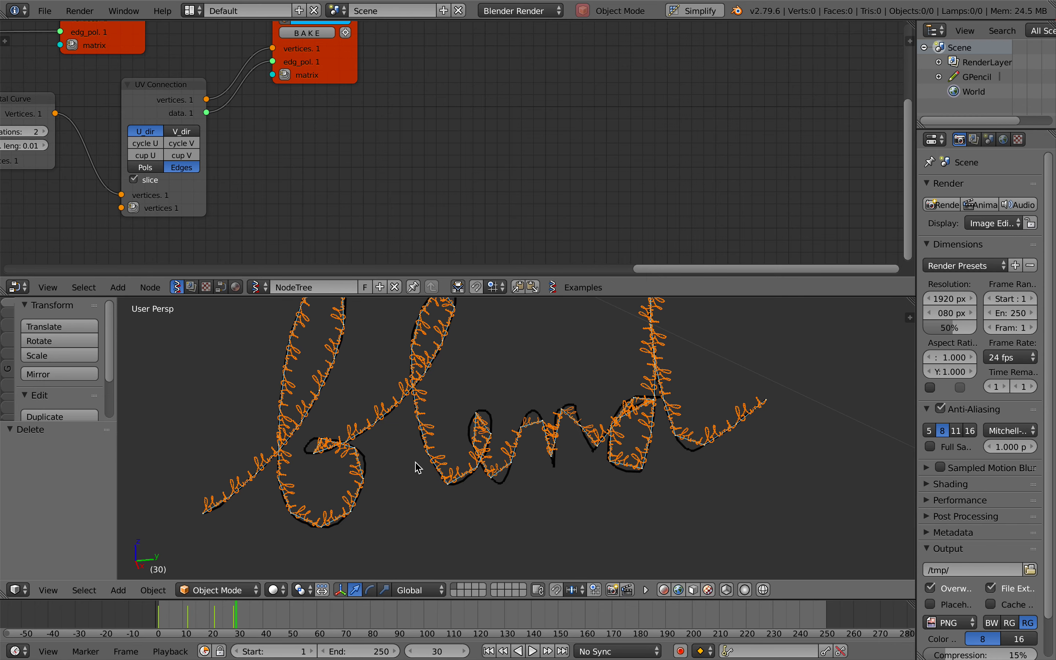
pyautogui.hotkey('ctrl', 's')
pyautogui.click(418, 462)
pyautogui.scroll(4, 419, 465)
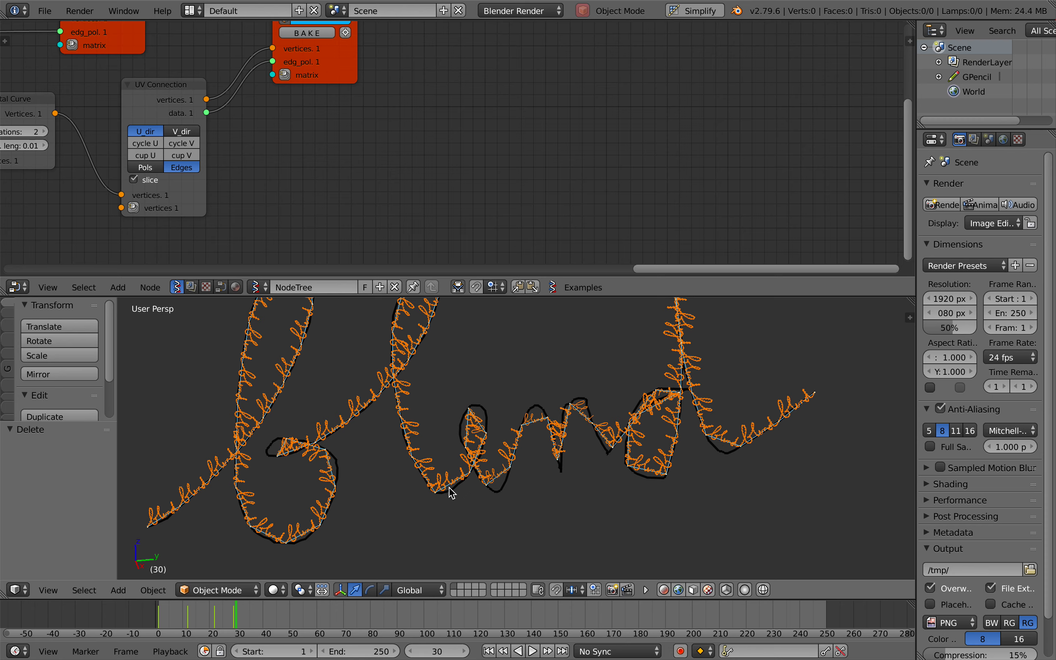
pyautogui.hotkey('ctrl', 's')
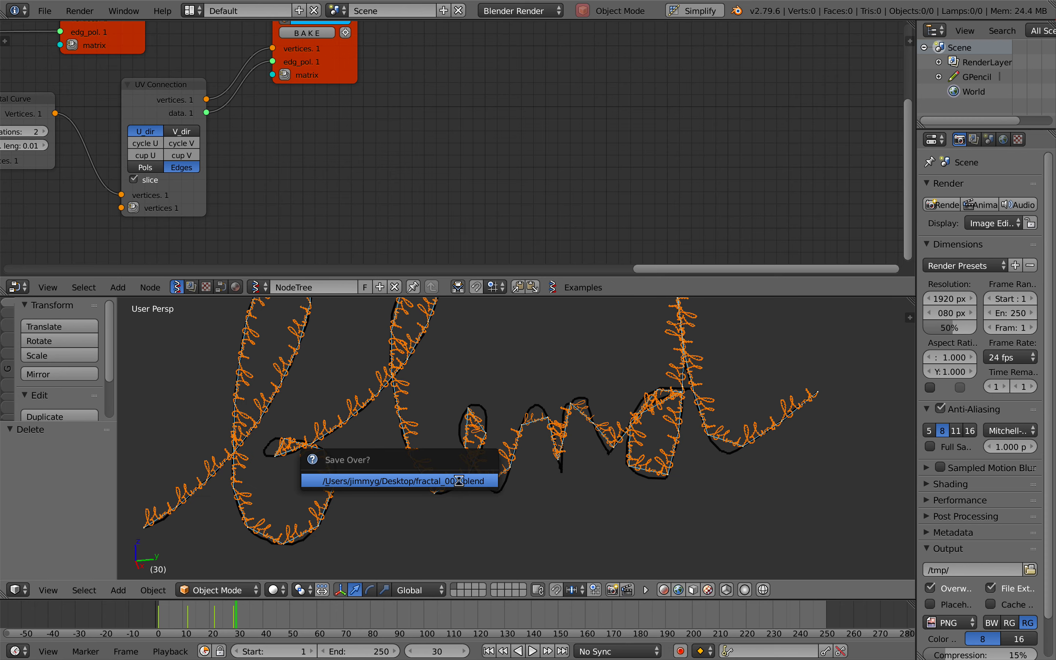
pyautogui.click(461, 484)
pyautogui.hscroll(-2, 25, 156)
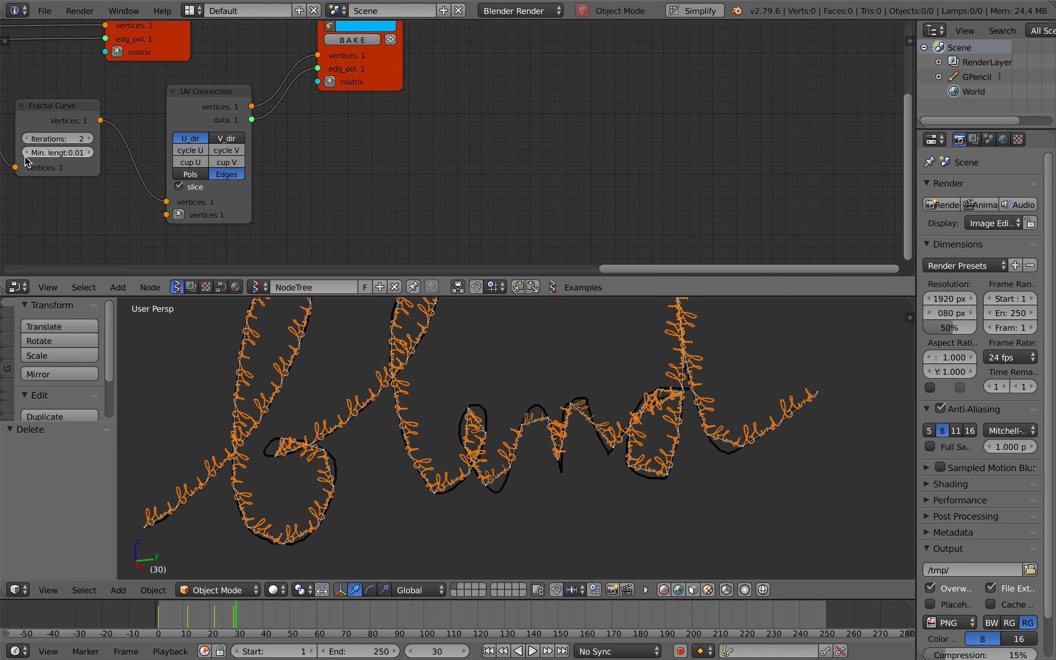
pyautogui.hscroll(-8, 382, 228)
pyautogui.scroll(5, 382, 229)
pyautogui.hotkey('ctrl', 's')
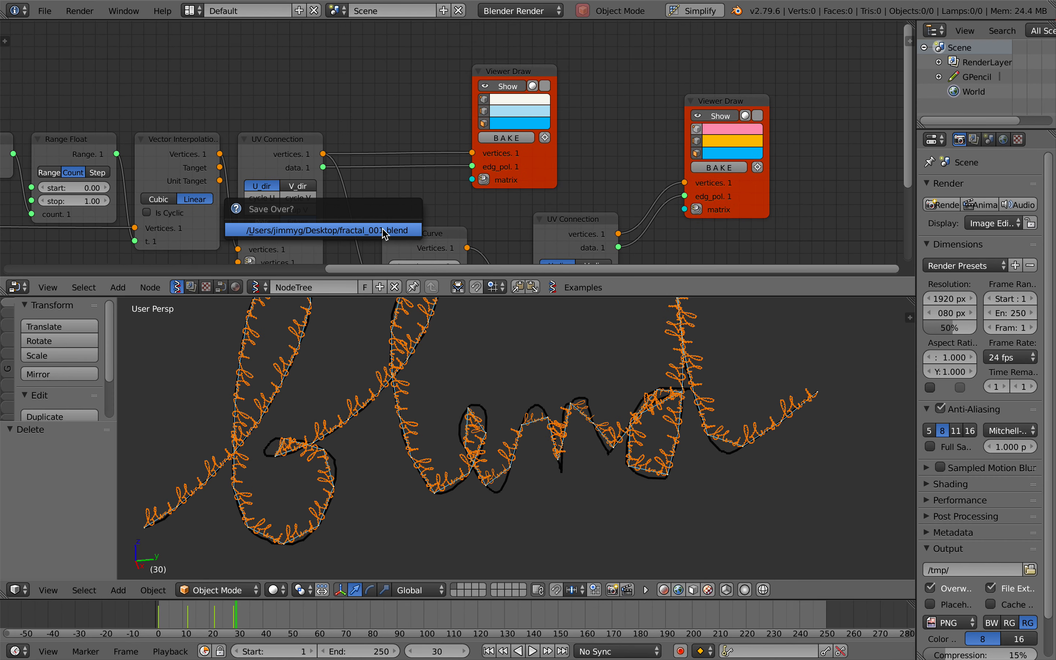
pyautogui.click(382, 229)
# - Set the Fractal Curve's minimum length to 0.10 after trying 1.09
pyautogui.scroll(-4, 383, 229)
pyautogui.hscroll(-3, 383, 229)
pyautogui.moveTo(478, 224); pyautogui.dragTo(554, 223)
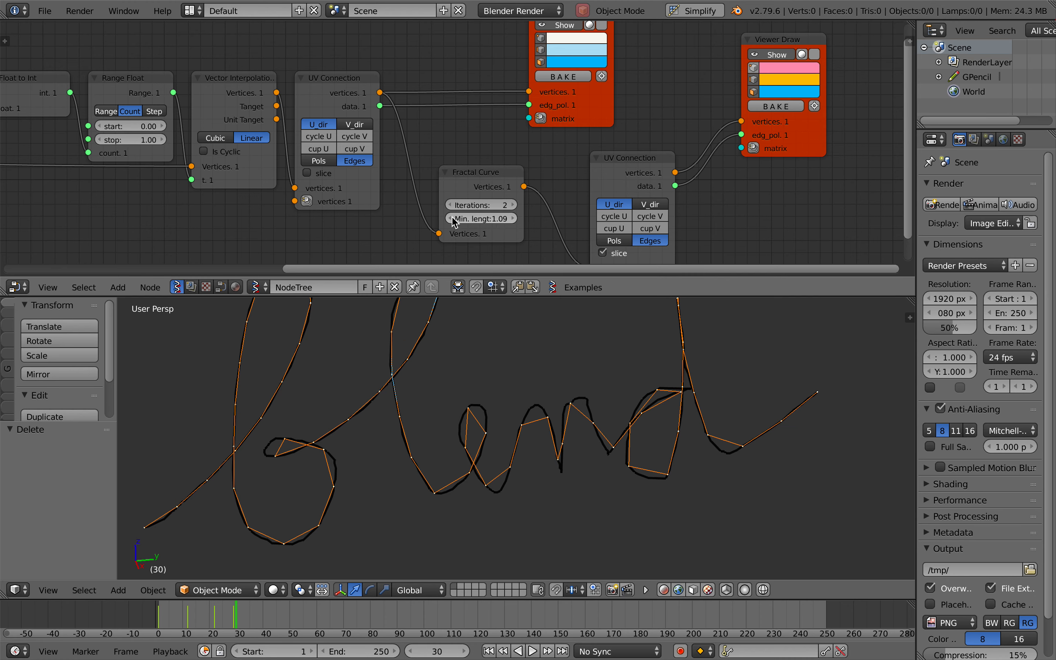
pyautogui.moveTo(461, 223); pyautogui.dragTo(421, 223)
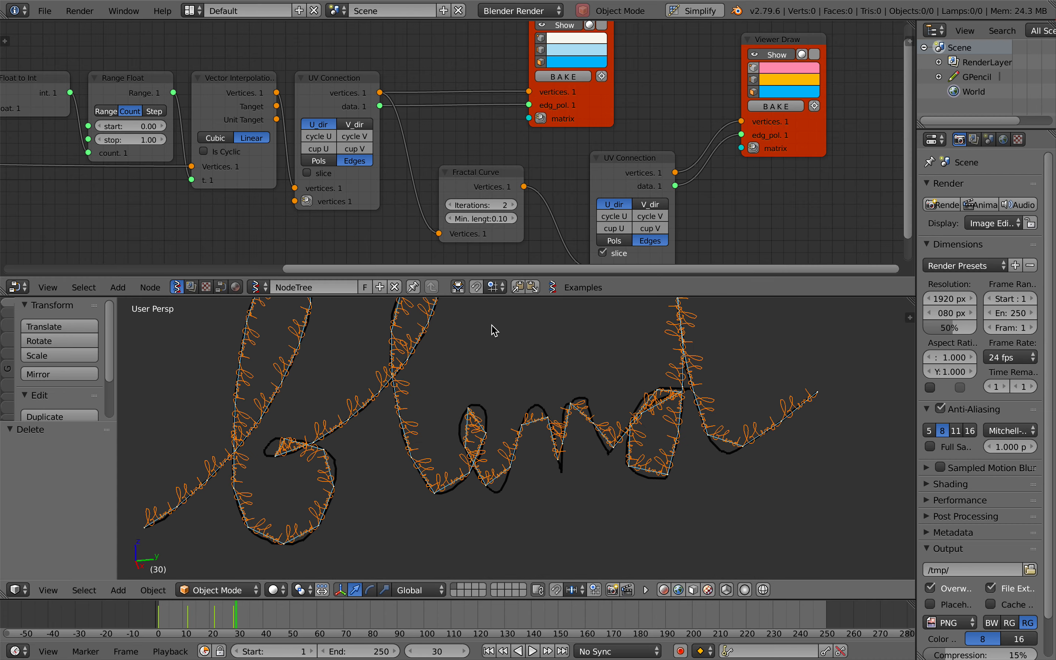
# - Set the Multiply node's y value to 3.34 so the stroke is resampled with fewer points
pyautogui.hscroll(-5, 493, 330)
pyautogui.hscroll(3, 493, 330)
pyautogui.hscroll(-7, 183, 167)
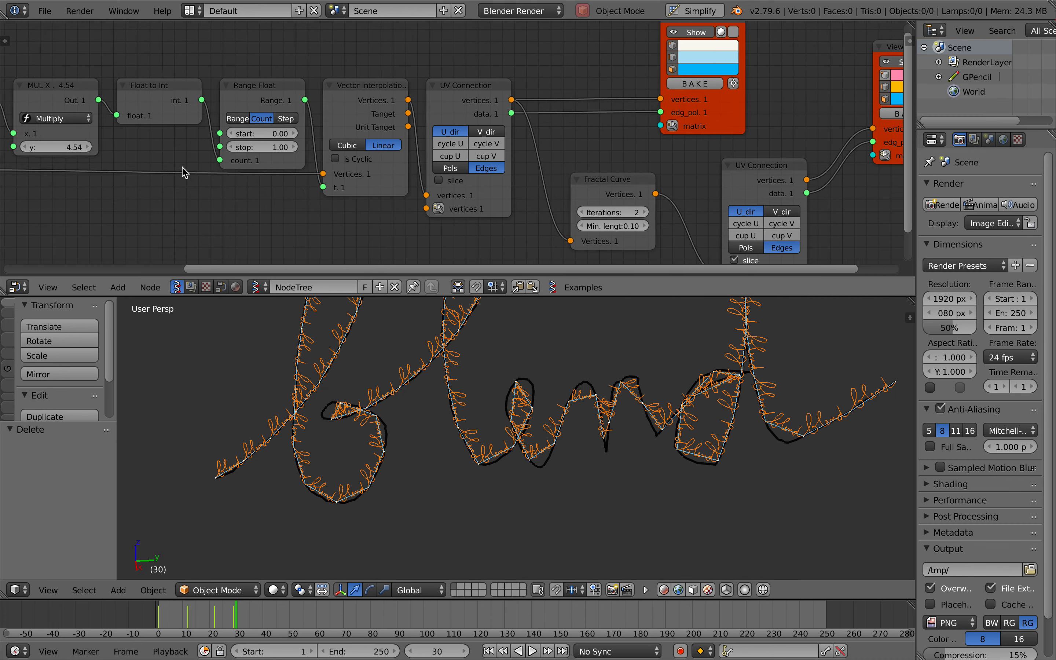
pyautogui.moveTo(142, 151)
pyautogui.mouseDown()
pyautogui.moveTo(214, 152)
pyautogui.moveTo(144, 151)
pyautogui.mouseUp()
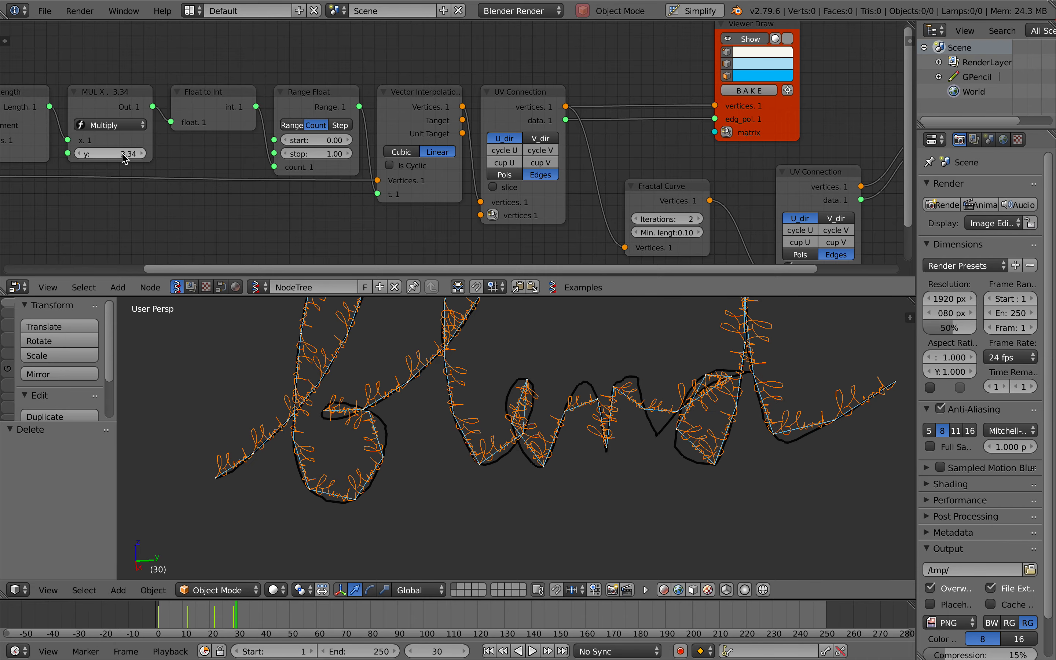
# - Set the Fractal Curve's iterations to 3
pyautogui.click(699, 221)
pyautogui.scroll(1, 443, 371)
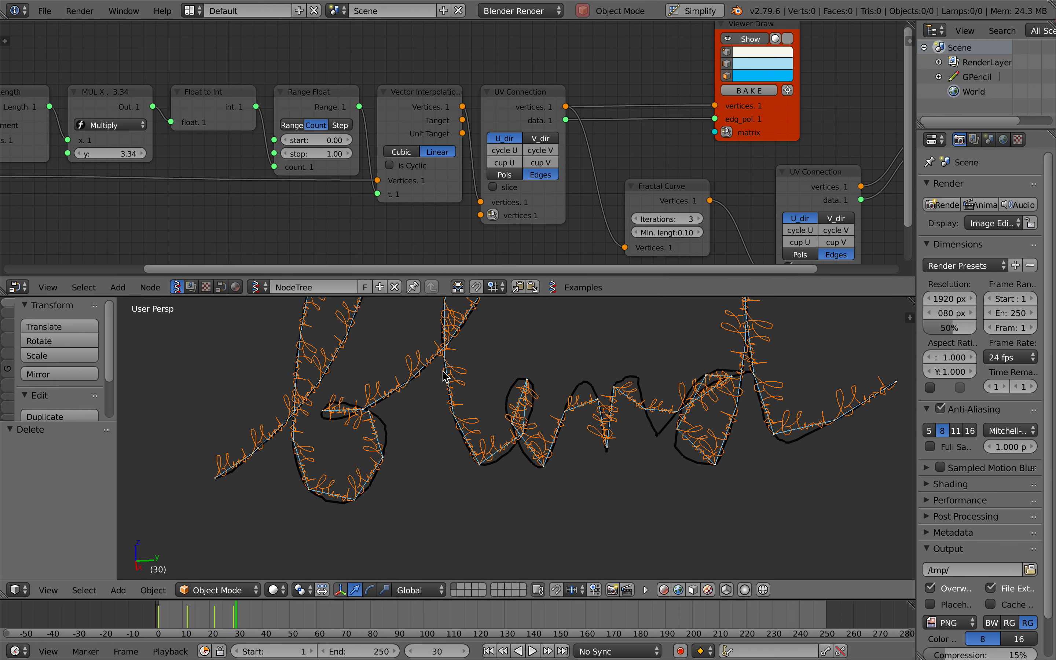
# - Examine the small fractal copies along the "blend" lettering from several angles and distances
pyautogui.hscroll(5, 453, 371)
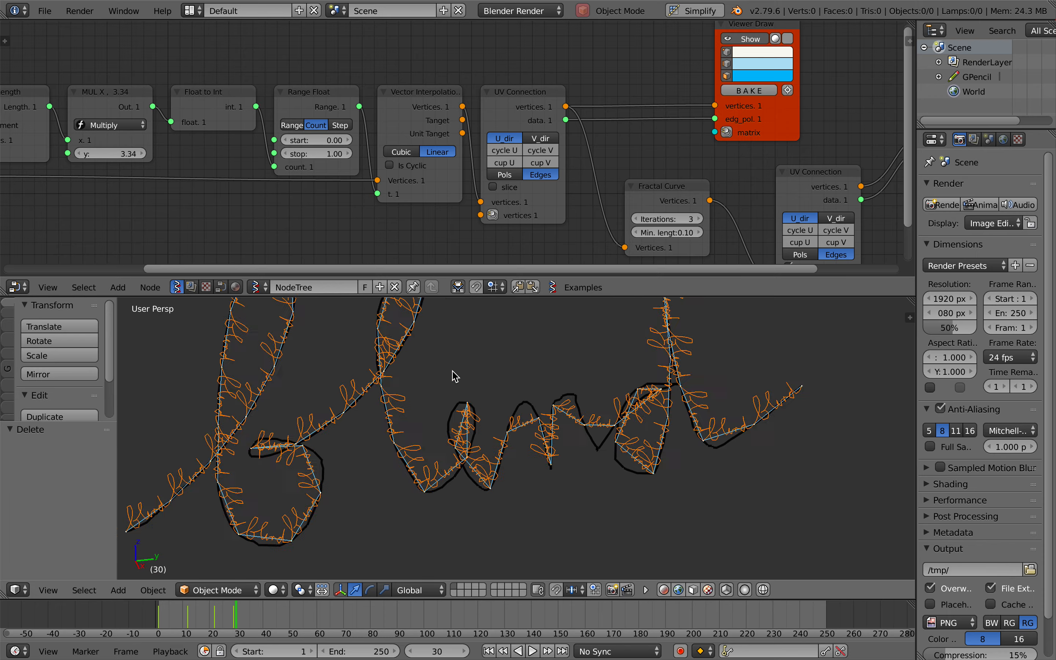
pyautogui.scroll(-5, 453, 371)
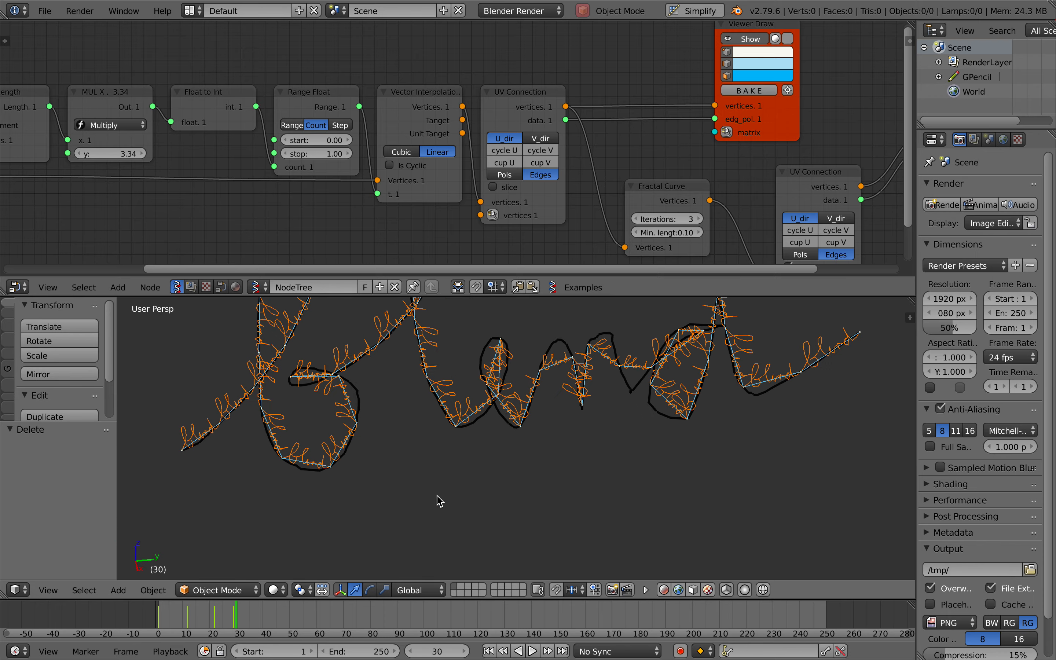
pyautogui.scroll(-5, 432, 465)
pyautogui.hscroll(-5, 432, 465)
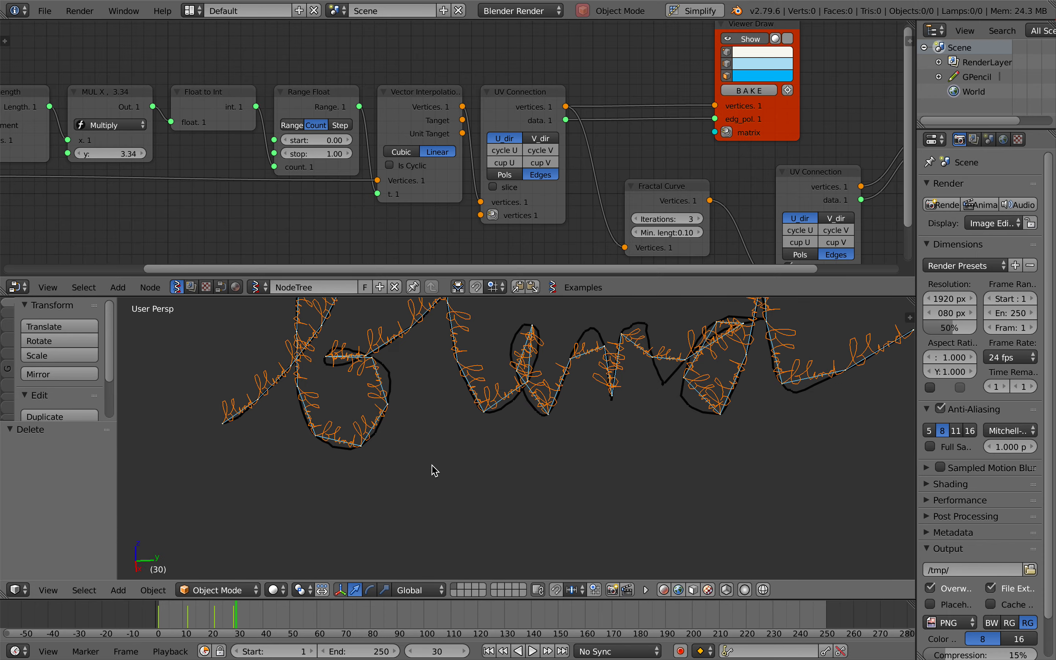
pyautogui.keyDown('ctrl'); pyautogui.hscroll(3, 432, 439); pyautogui.keyUp('ctrl')
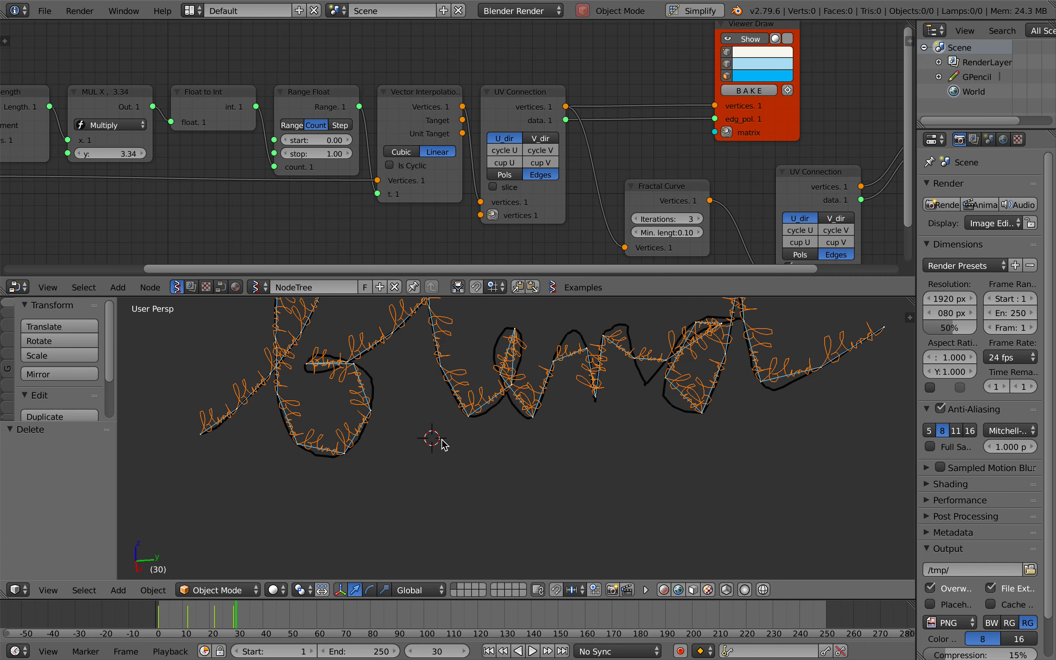
pyautogui.click(445, 406)
pyautogui.scroll(3, 459, 404)
pyautogui.hscroll(5, 459, 399)
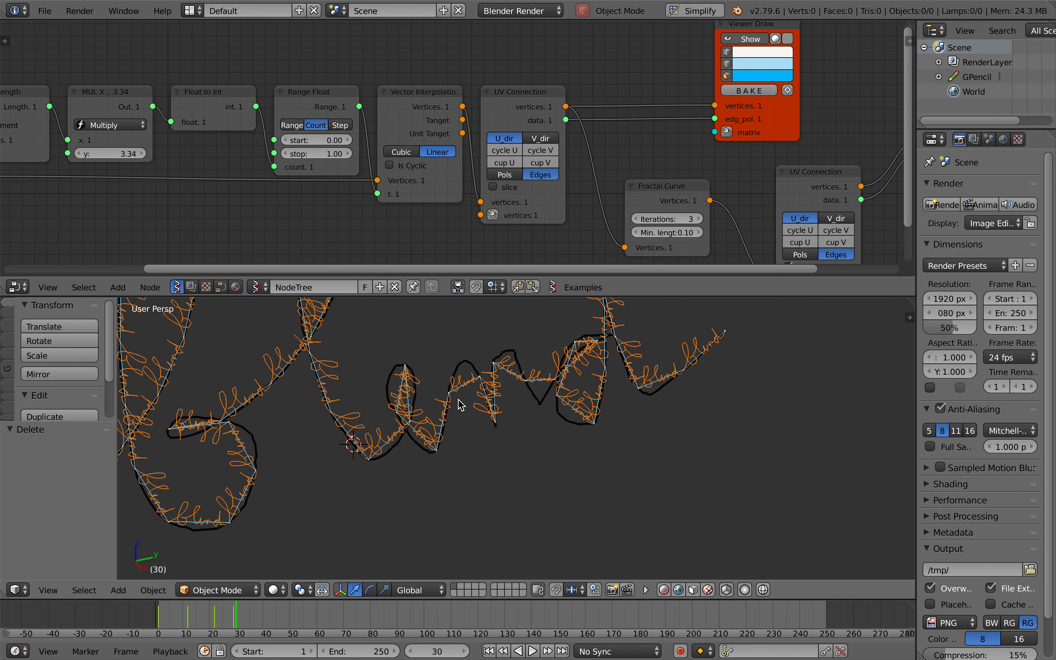
pyautogui.hscroll(-7, 445, 384)
pyautogui.keyDown('ctrl'); pyautogui.hscroll(3, 445, 387); pyautogui.keyUp('ctrl')
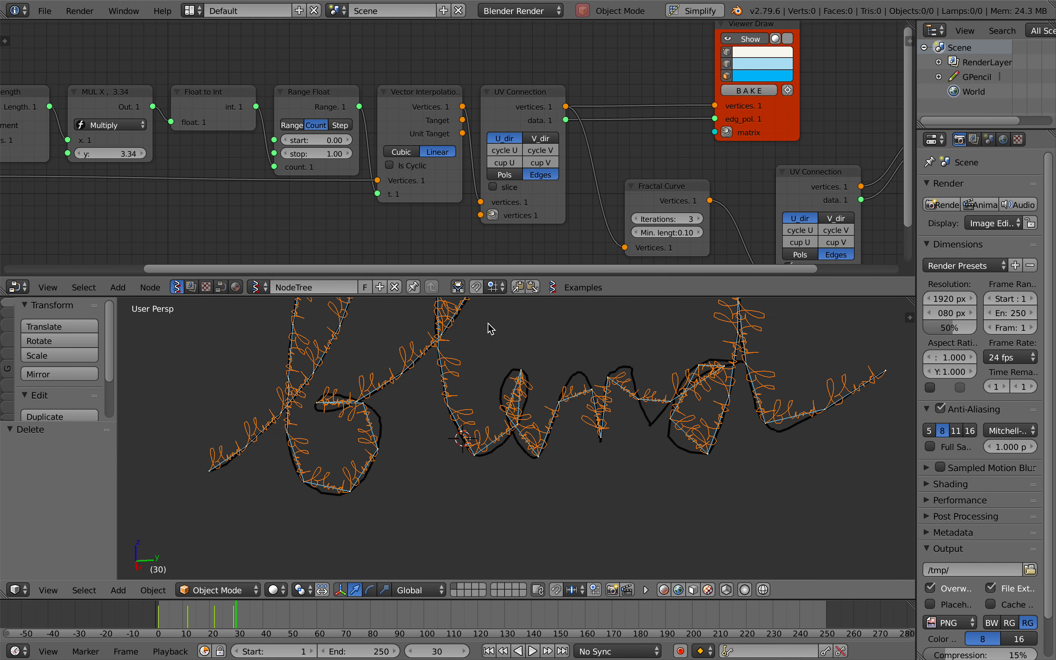
# - Try a Fractal Curve minimum length of 2.00, then reduce it to 0.02
pyautogui.click(659, 232)
pyautogui.write('1')
pyautogui.press('Return')
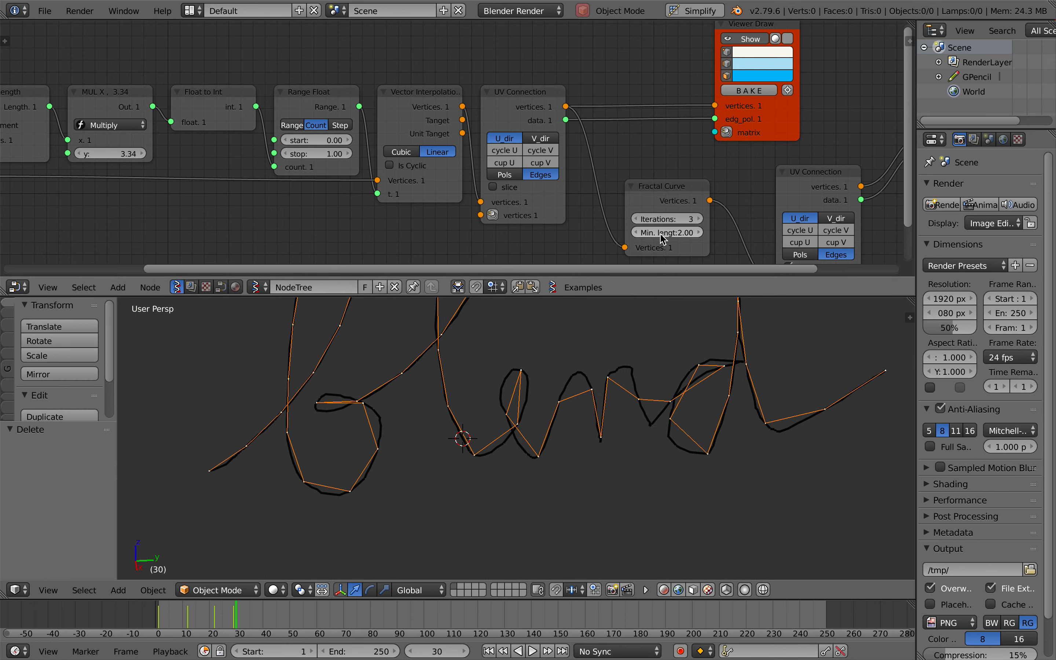
pyautogui.moveTo(660, 234)
pyautogui.mouseDown()
pyautogui.moveTo(689, 233)
pyautogui.moveTo(656, 233)
pyautogui.mouseUp()
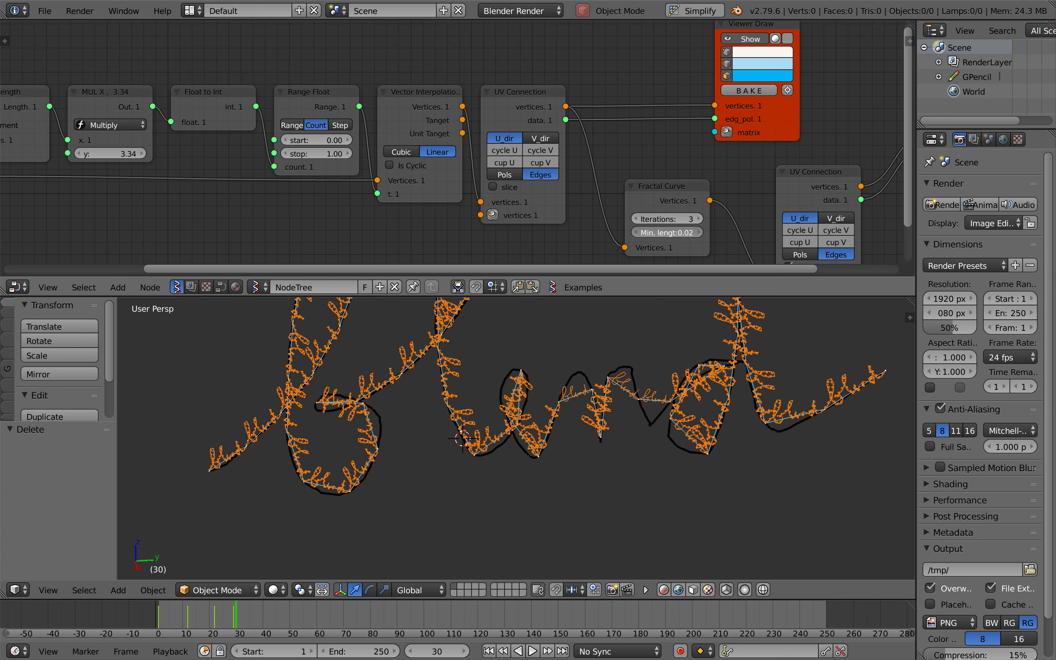